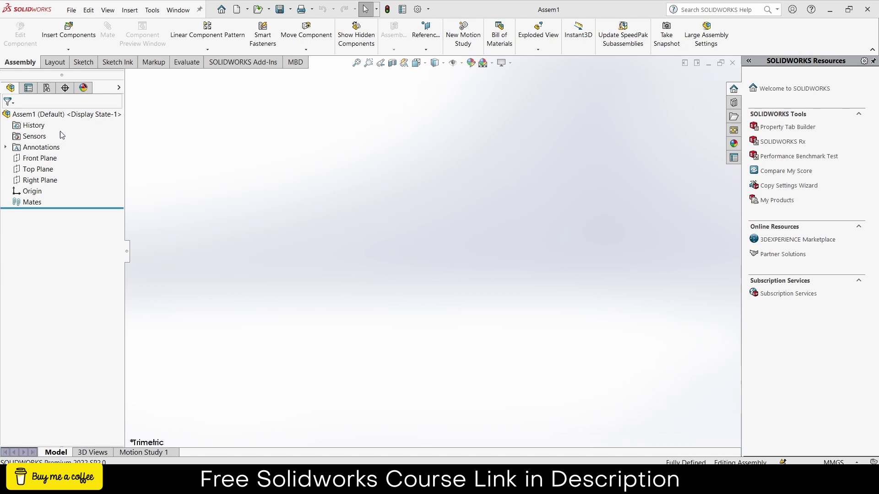
# Insert a new part into the assembly and start its first sketch on the Right Plane
pyautogui.click(68, 49)
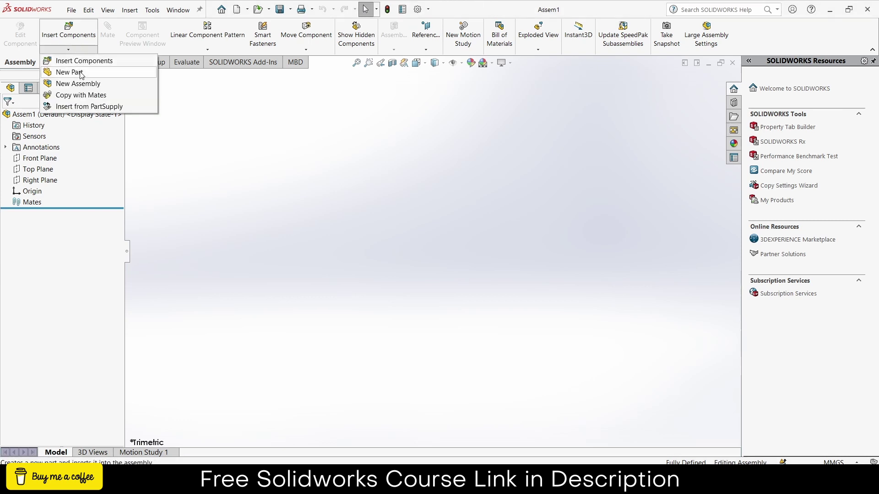
pyautogui.click(59, 71)
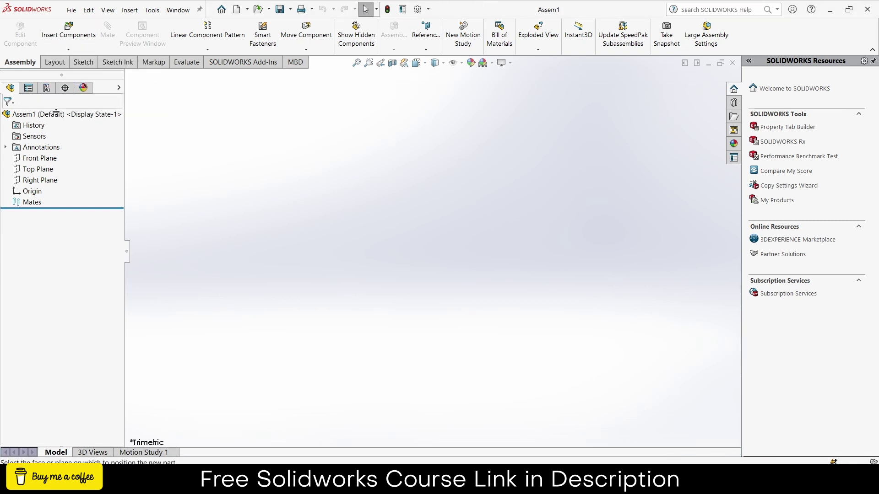
pyautogui.click(40, 163)
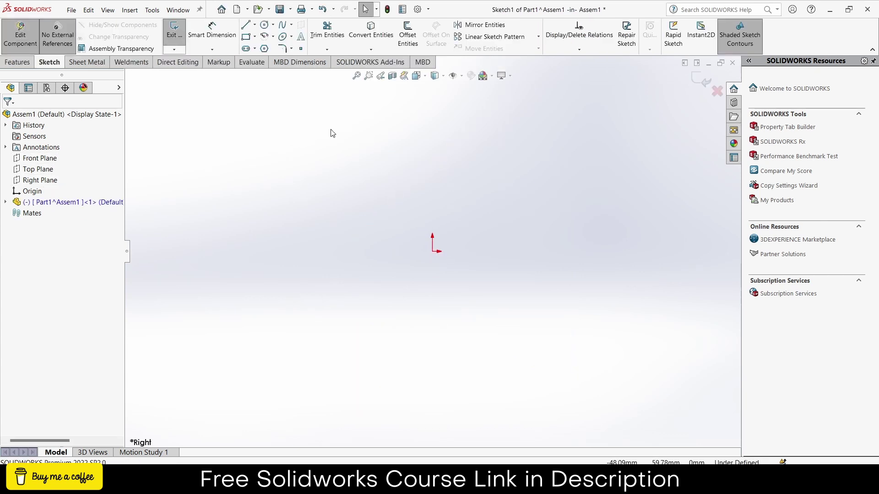
# Sketch connected lines from the origin: about 20 mm up, 7 mm across, 10 mm down, 18 mm across and 10 mm up, forming a notch
pyautogui.click(246, 26)
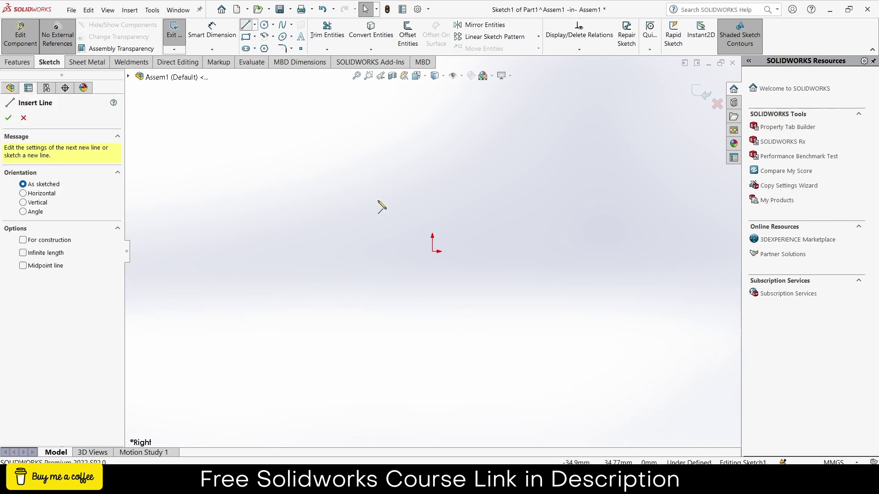
pyautogui.click(433, 251)
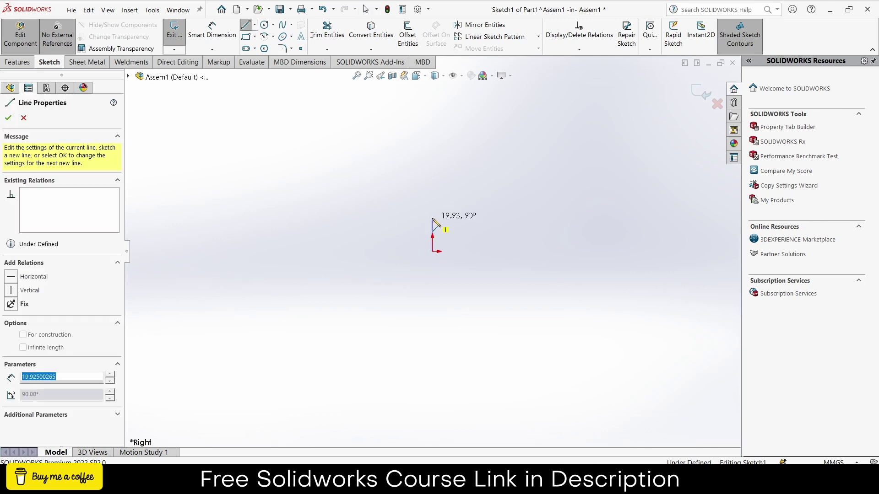
pyautogui.click(432, 218)
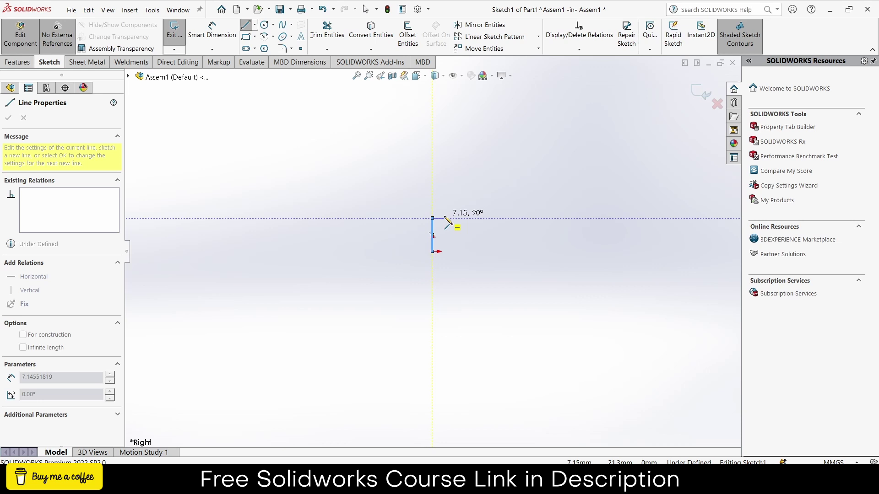
pyautogui.click(445, 218)
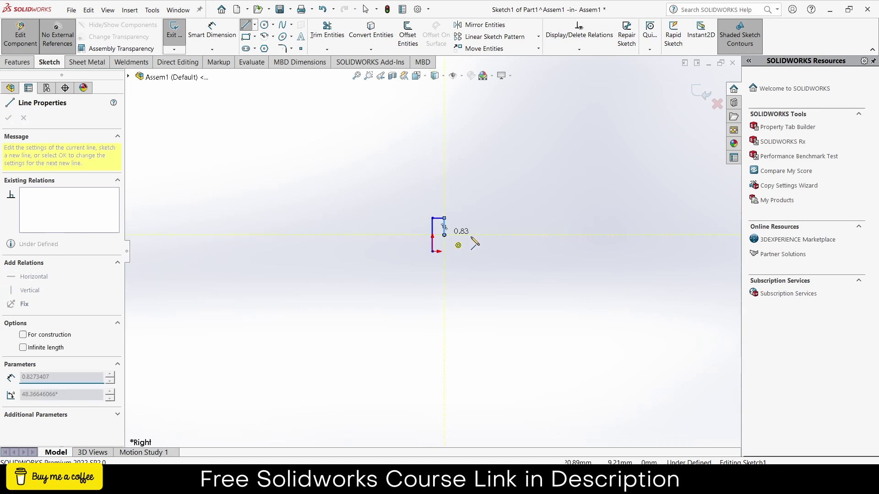
pyautogui.click(444, 234)
pyautogui.click(476, 234)
pyautogui.click(476, 217)
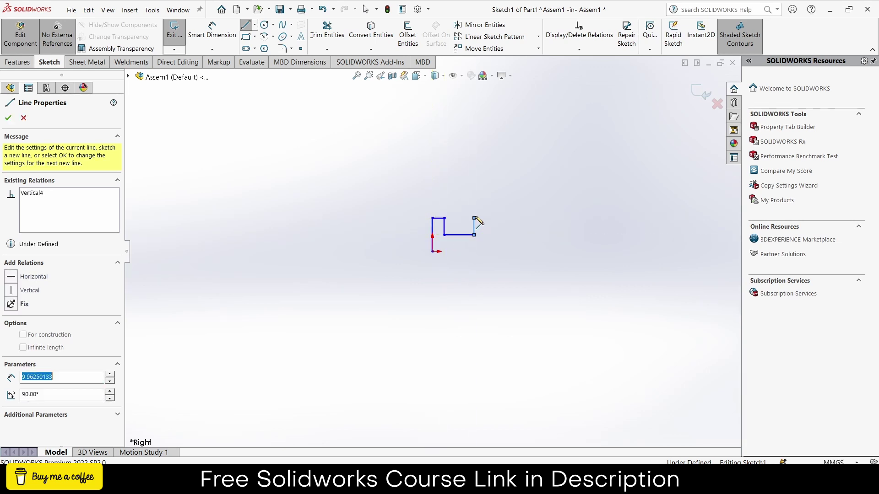
# Close the profile with a long horizontal top edge, an end edge about 24 mm tall and a bottom line back to the origin
pyautogui.scroll(2, 476, 217)
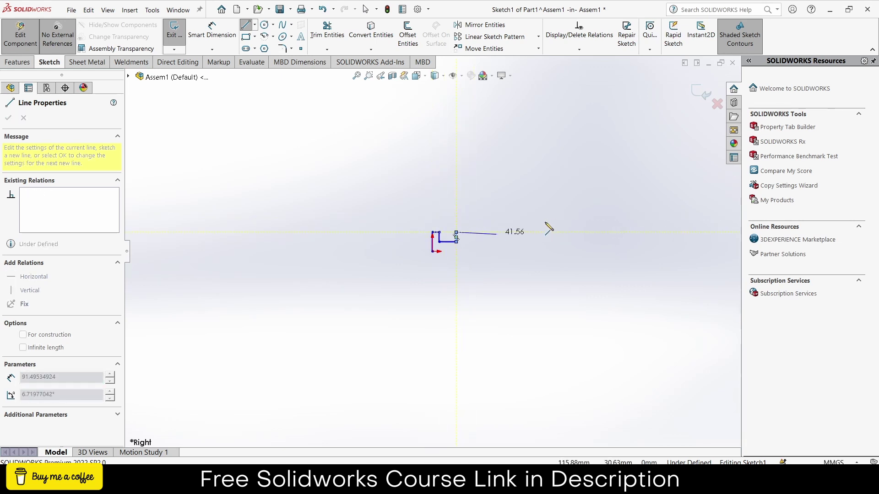
pyautogui.click(677, 236)
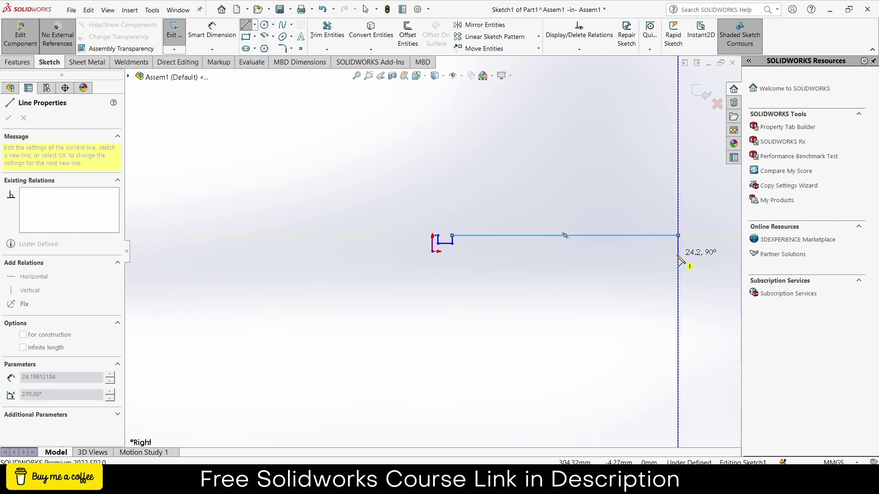
pyautogui.click(678, 257)
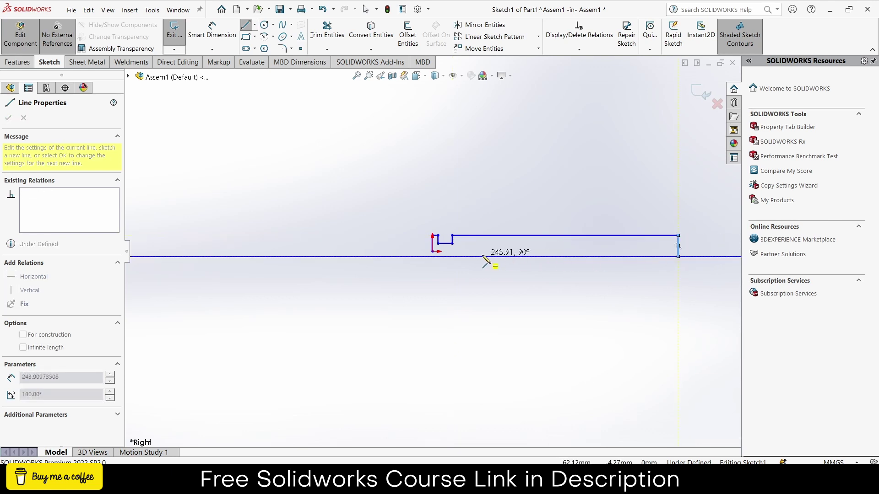
pyautogui.click(433, 251)
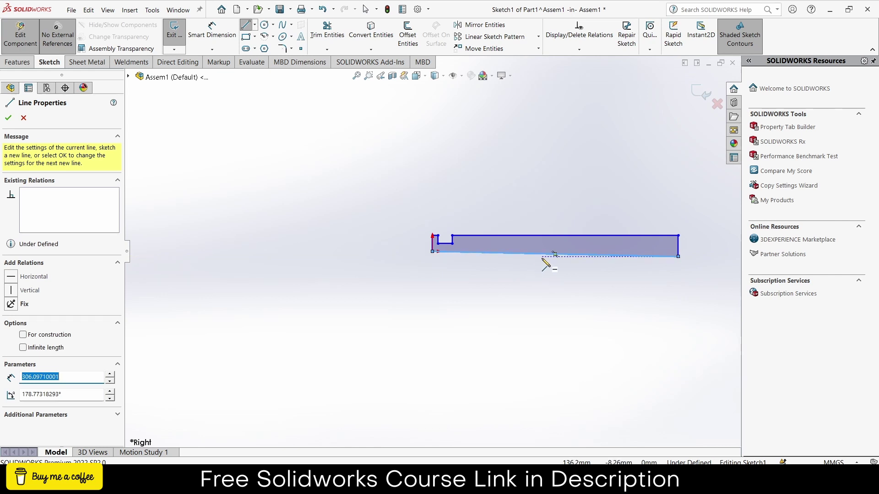
pyautogui.scroll(-3, 545, 257)
pyautogui.press('Escape')
pyautogui.press('Escape')
# Add a horizontal relation to the slanted bottom line of the profile
pyautogui.click(545, 252)
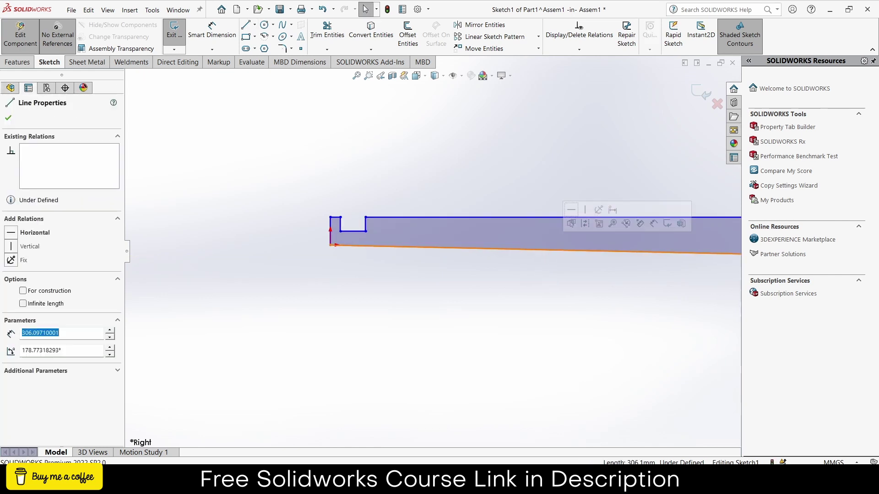
pyautogui.click(569, 211)
pyautogui.click(542, 168)
pyautogui.press('z')
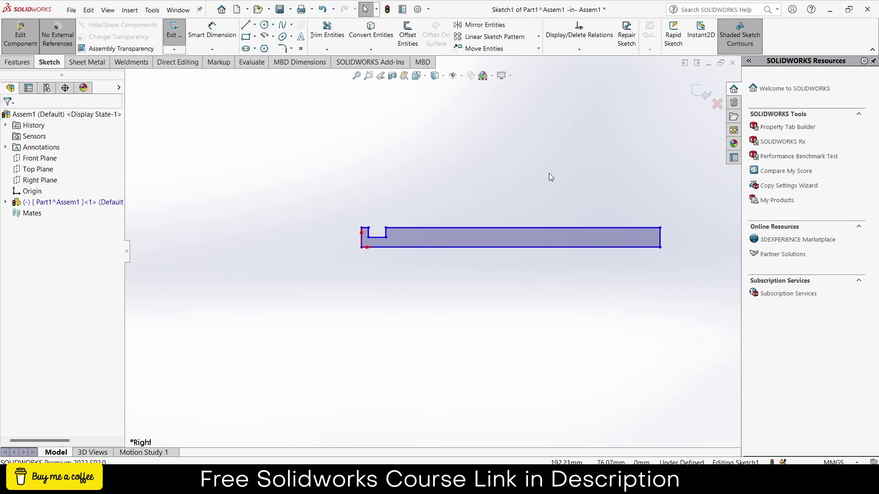
# Dimension the profile's bottom line to 300 mm
pyautogui.click(212, 32)
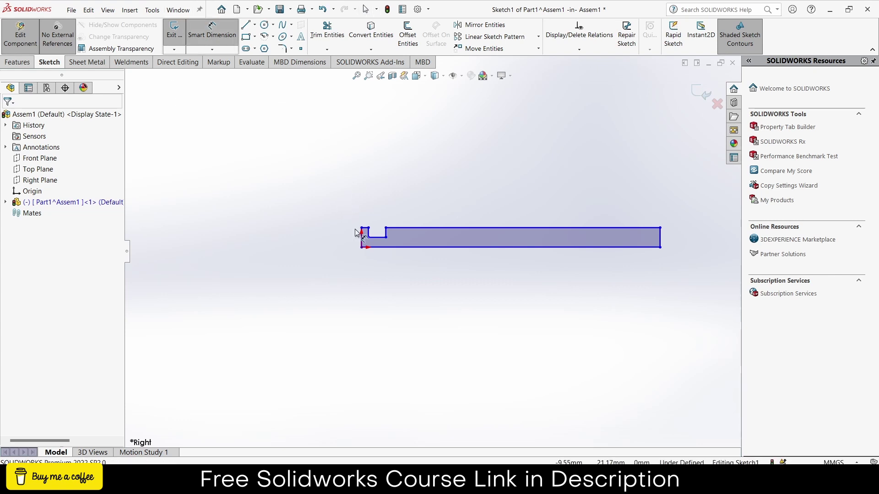
pyautogui.click(409, 248)
pyautogui.click(413, 294)
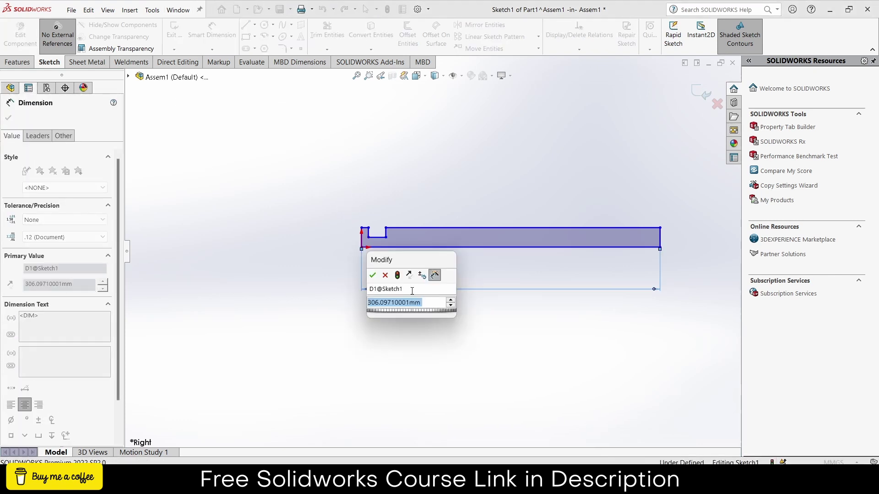
pyautogui.write('300')
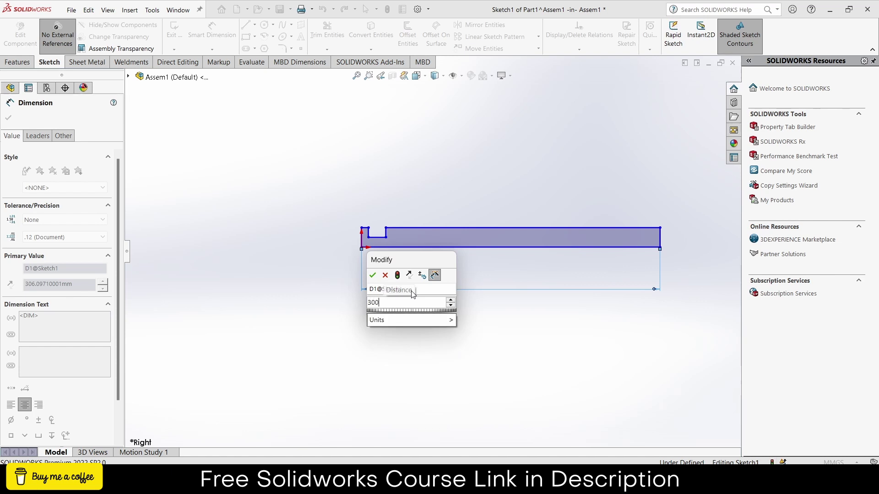
pyautogui.press('Return')
pyautogui.scroll(-3, 362, 260)
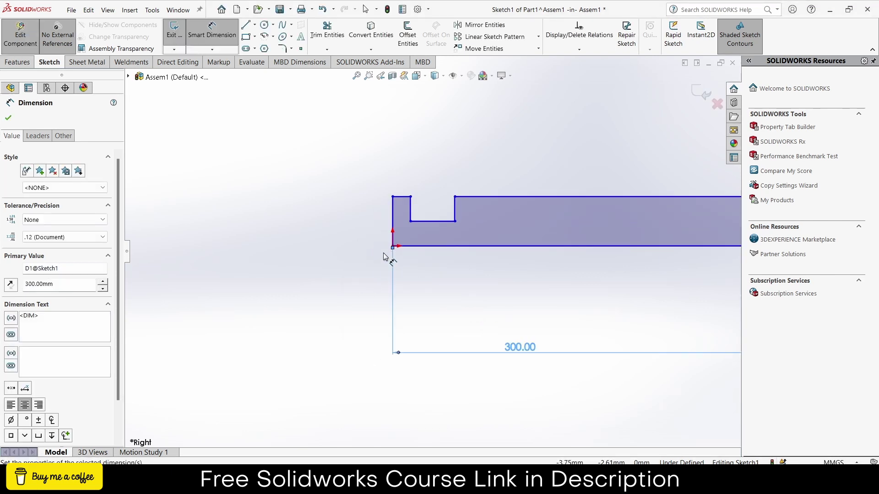
pyautogui.press('Escape')
# Pull the profile's lower-left corner off the origin and make that corner coincident with the origin
pyautogui.moveTo(392, 246); pyautogui.dragTo(406, 238)
pyautogui.keyDown('ctrl'); pyautogui.click(393, 247); pyautogui.keyUp('ctrl')
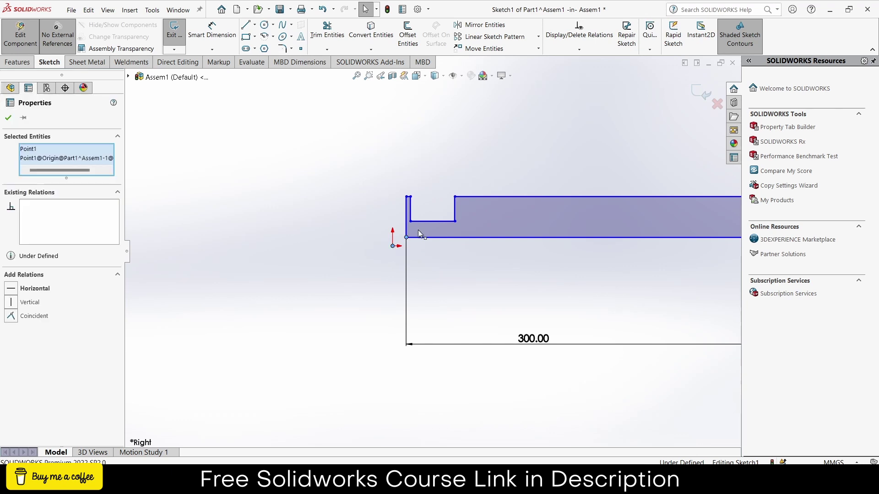
pyautogui.click(447, 214)
pyautogui.click(448, 274)
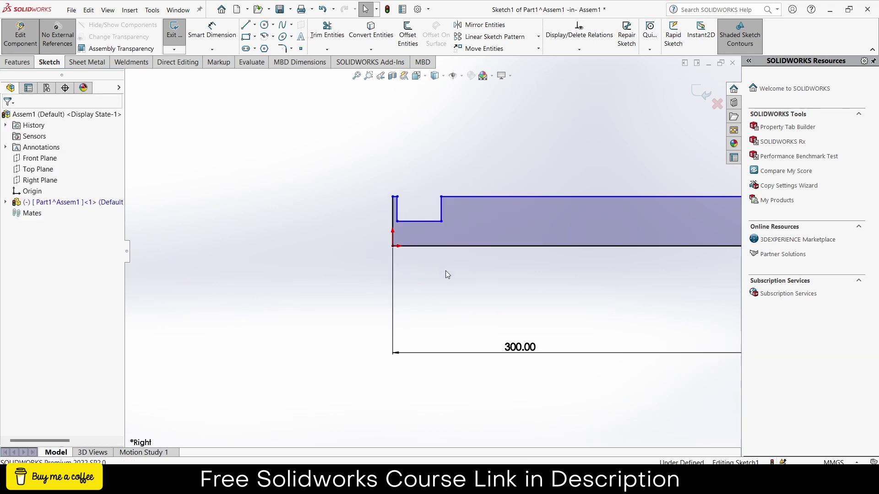
# Dimension the height of the vertical edge rising from the origin to 20 mm
pyautogui.click(212, 30)
pyautogui.click(392, 212)
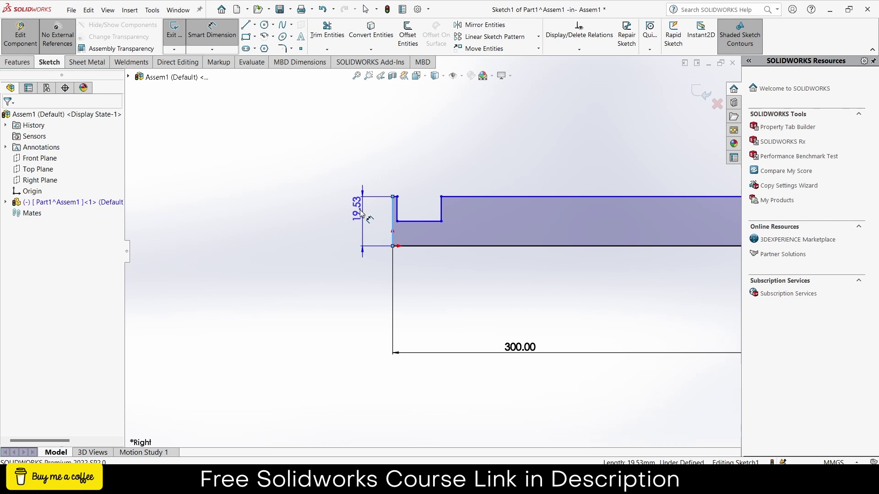
pyautogui.click(361, 212)
pyautogui.write('20')
pyautogui.press('Return')
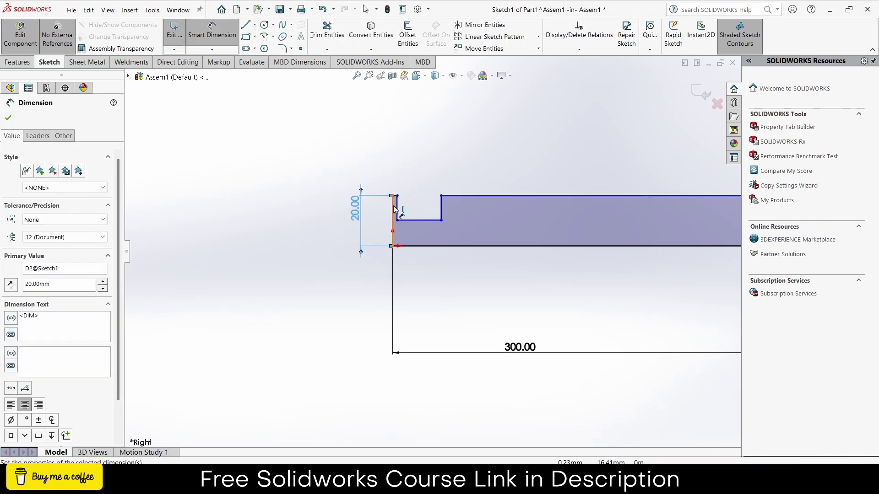
# Dimension the notch 10 mm from the vertical edge at the origin and set its width to 20 mm
pyautogui.click(396, 210)
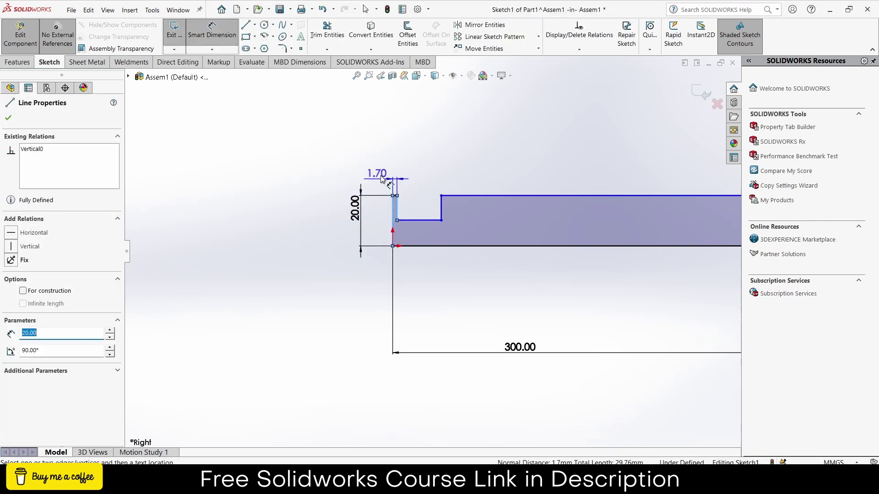
pyautogui.click(381, 172)
pyautogui.write('10')
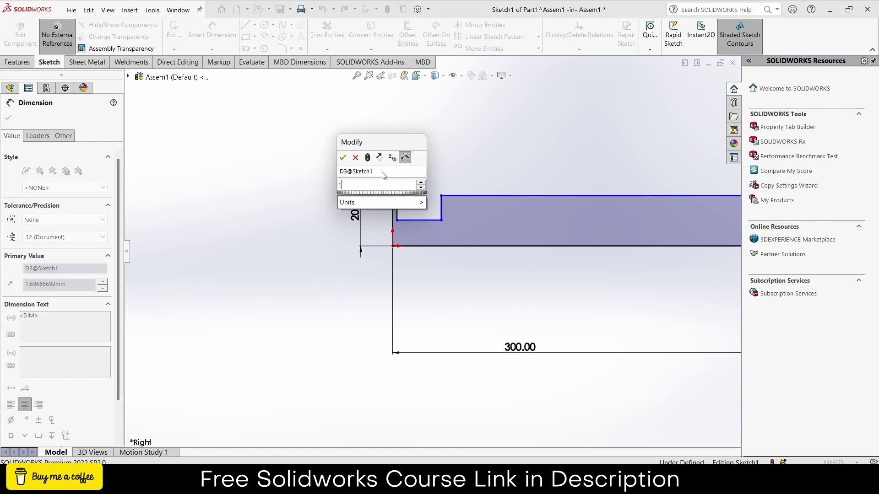
pyautogui.press('Return')
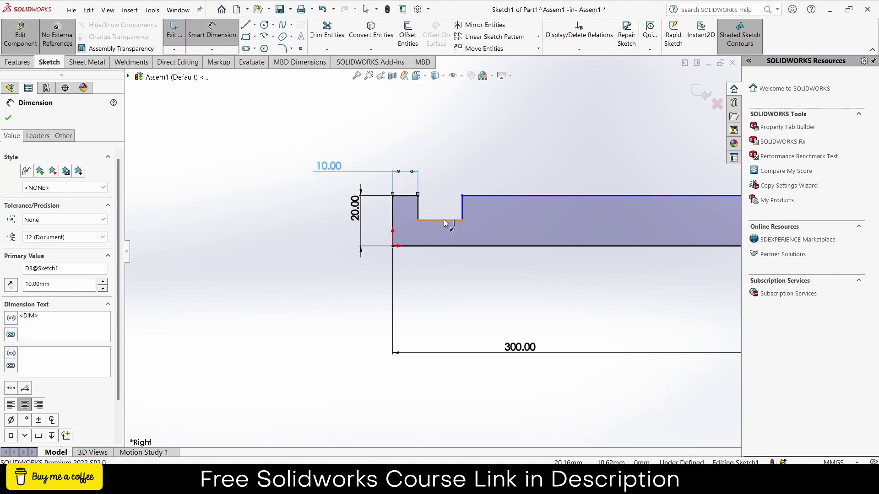
pyautogui.click(446, 221)
pyautogui.click(435, 167)
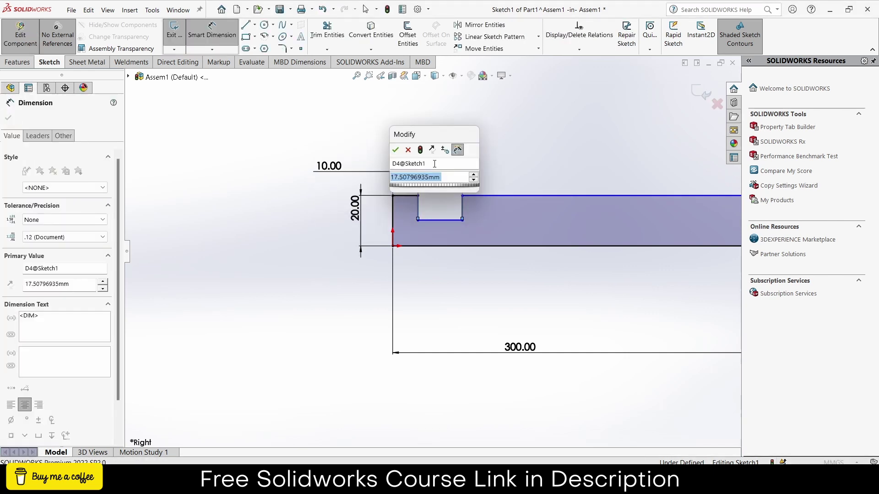
pyautogui.write('20')
pyautogui.press('Return')
# Dimension both vertical sides of the notch to 10 mm
pyautogui.click(417, 209)
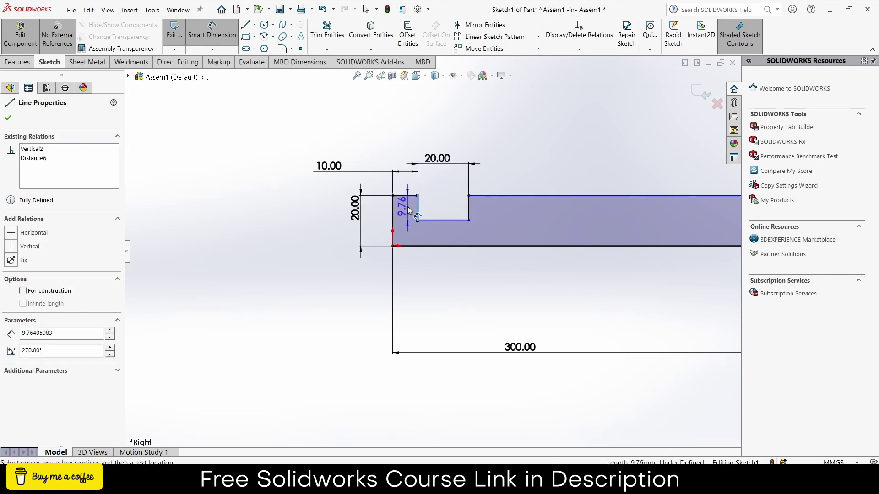
pyautogui.click(409, 211)
pyautogui.write('10')
pyautogui.press('Return')
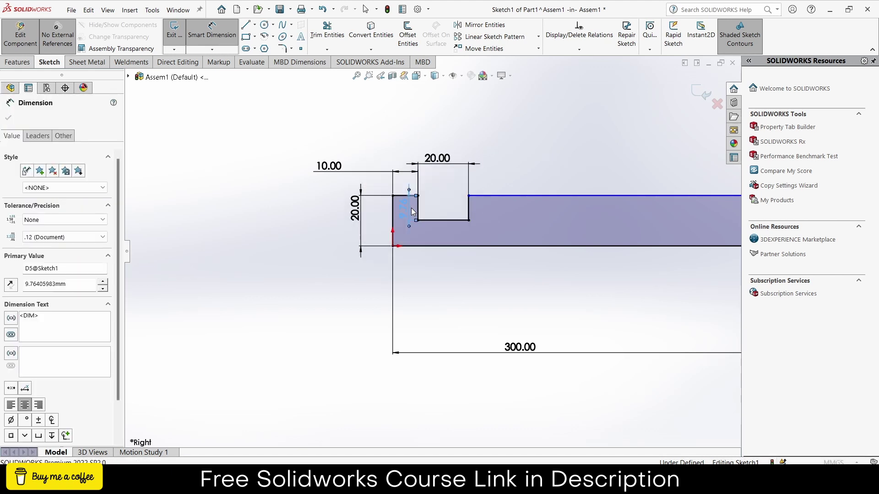
pyautogui.click(469, 211)
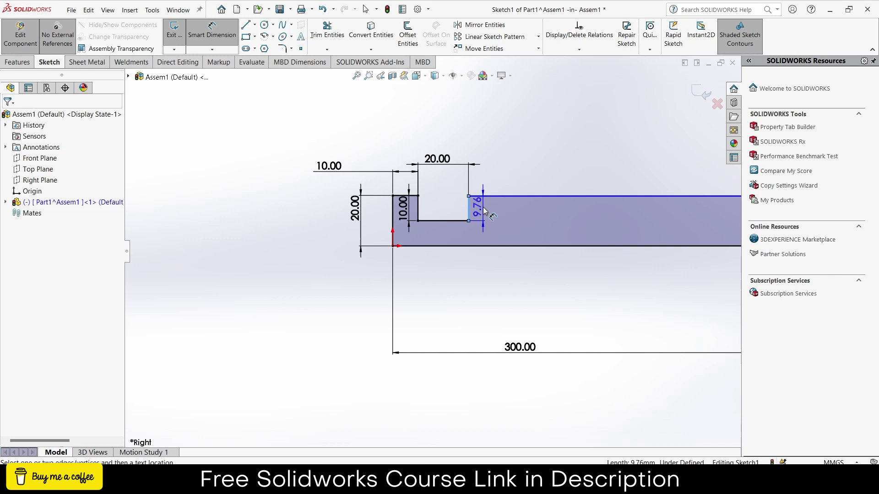
pyautogui.click(483, 209)
pyautogui.write('10')
pyautogui.press('Return')
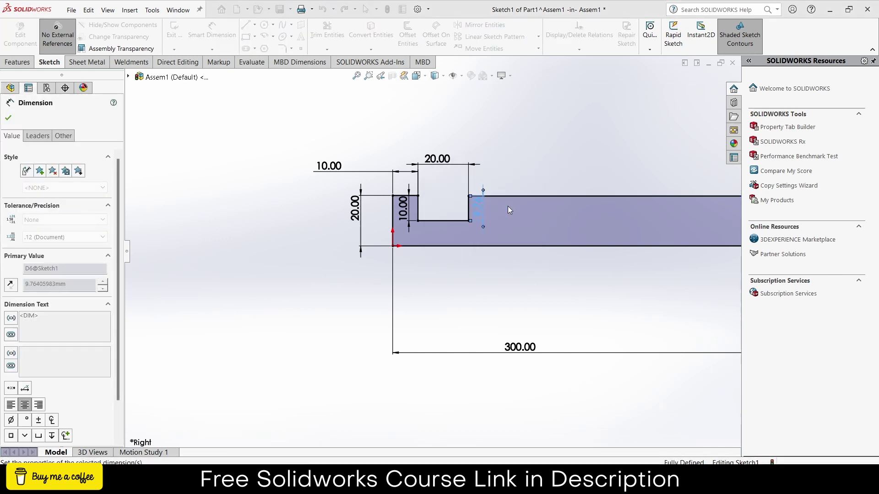
pyautogui.press('z')
pyautogui.press('z')
pyautogui.scroll(-3, 561, 227)
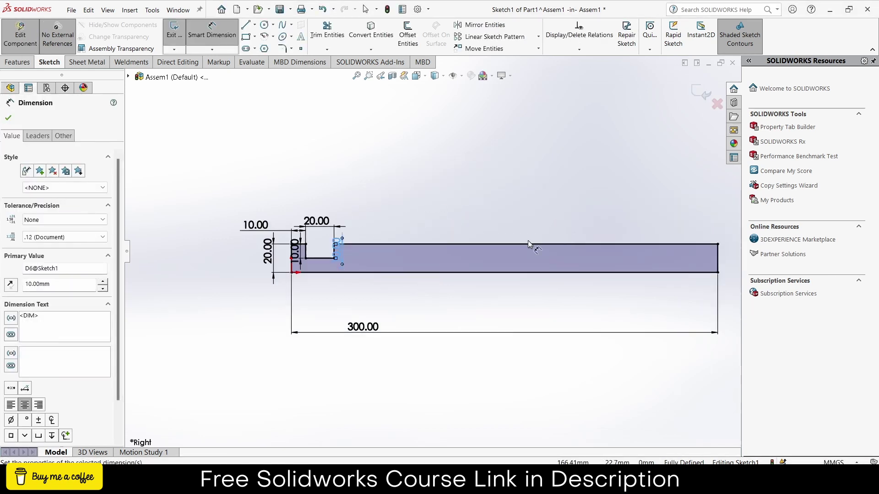
pyautogui.press('Escape')
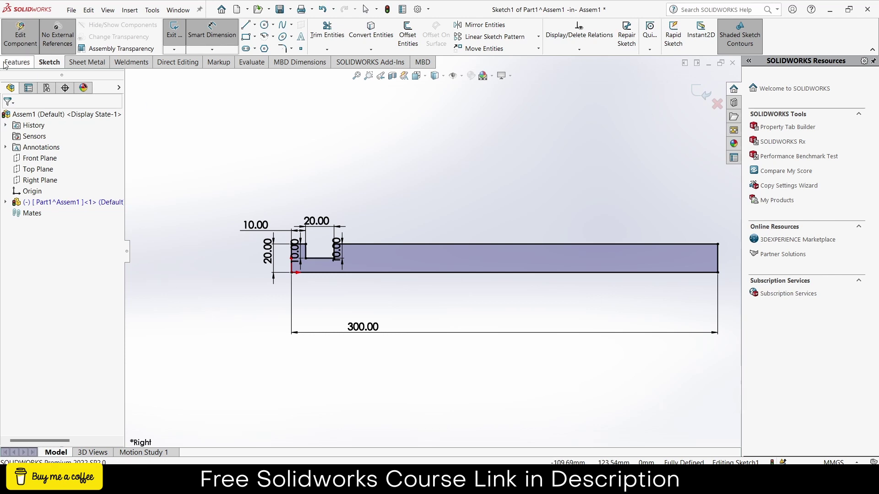
# Revolve the notched profile 360 degrees about its short vertical edge at the origin
pyautogui.click(18, 63)
pyautogui.click(211, 33)
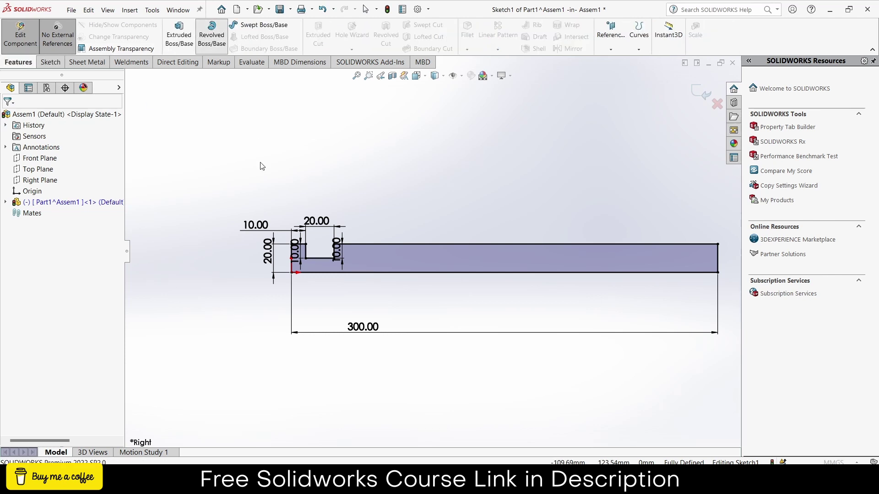
pyautogui.scroll(-4, 263, 293)
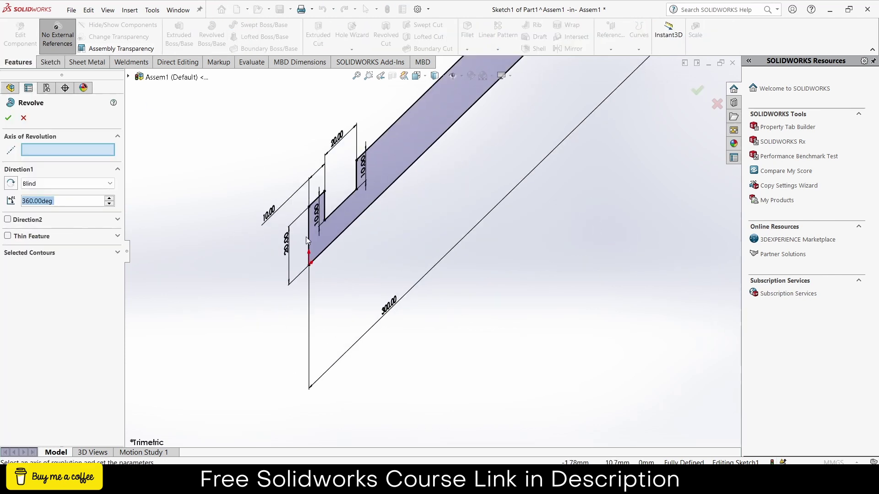
pyautogui.click(310, 240)
pyautogui.scroll(4, 448, 248)
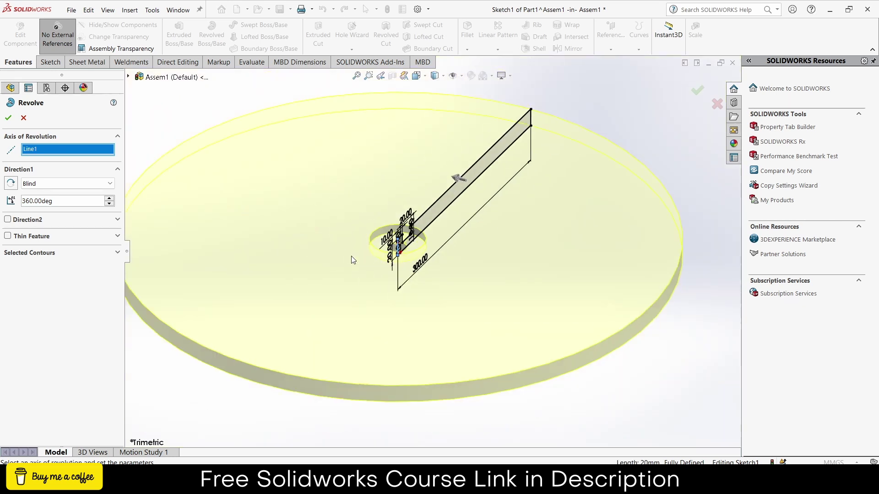
pyautogui.click(7, 119)
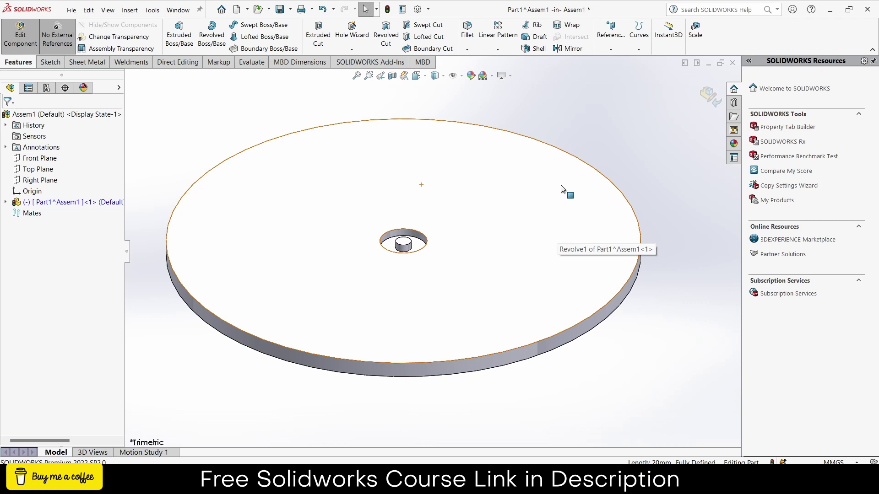
# Start a sketch on the disc's upper face and draw a vertical centerline from the outer rim to the disc's centre
pyautogui.click(563, 189)
pyautogui.click(600, 164)
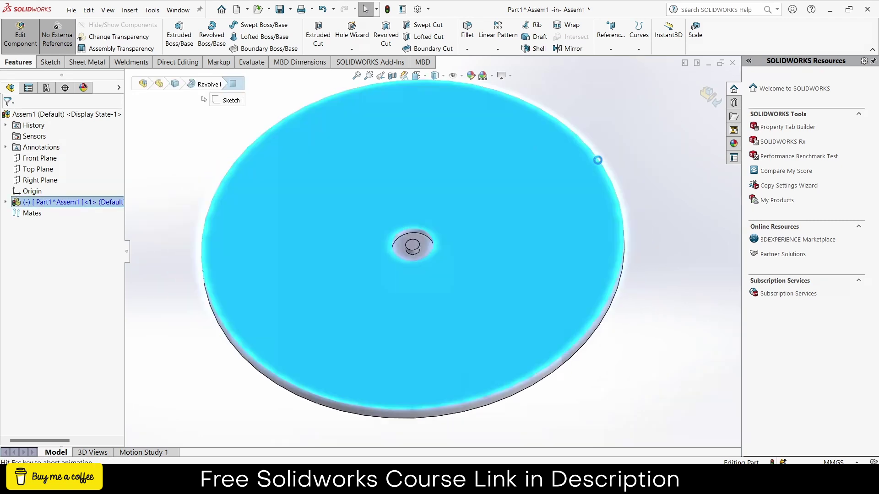
pyautogui.click(255, 24)
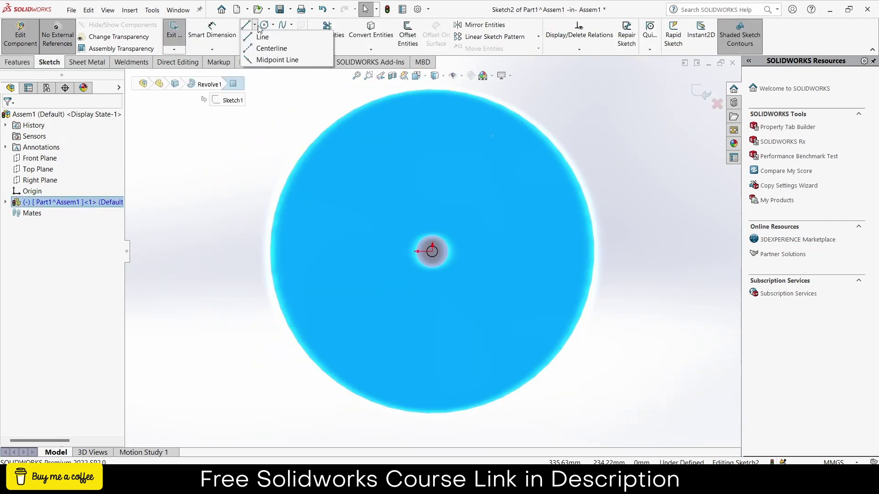
pyautogui.click(262, 55)
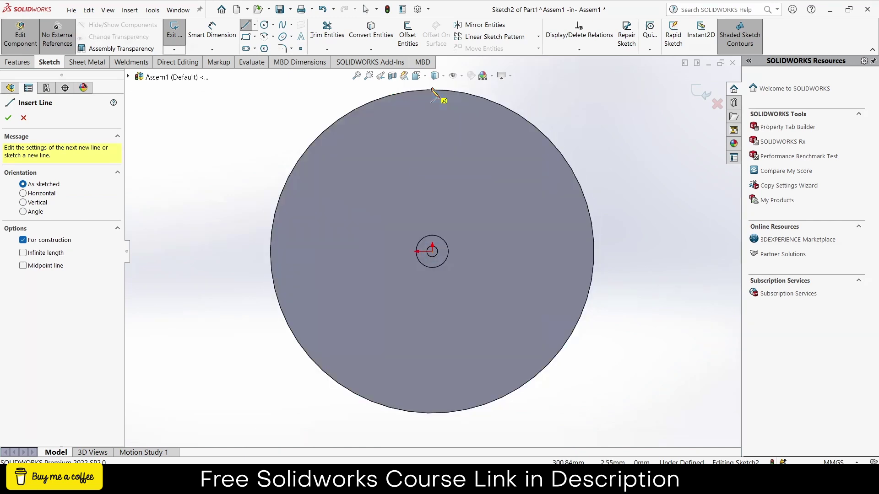
pyautogui.click(432, 90)
pyautogui.click(432, 252)
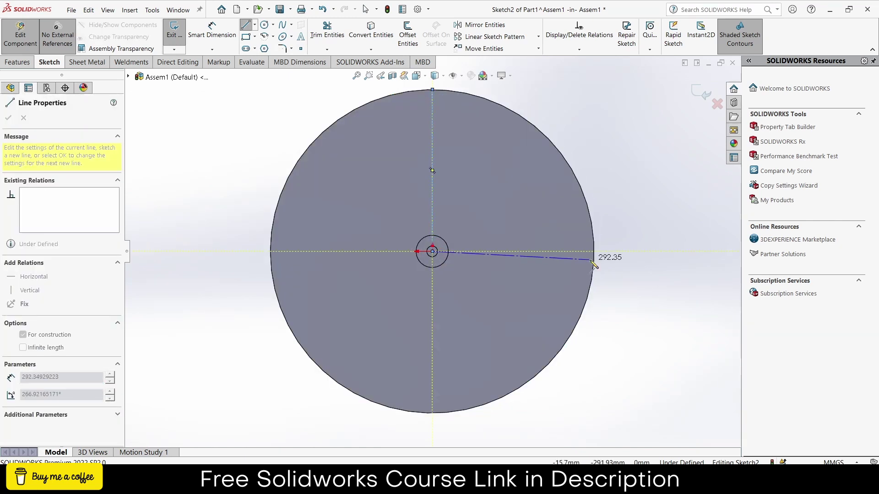
pyautogui.press('Escape')
# Sketch a 3-sided polygon centred on the centerline near the rim, pointing outward, with an inscribed circle about 25 mm in diameter
pyautogui.scroll(-3, 427, 114)
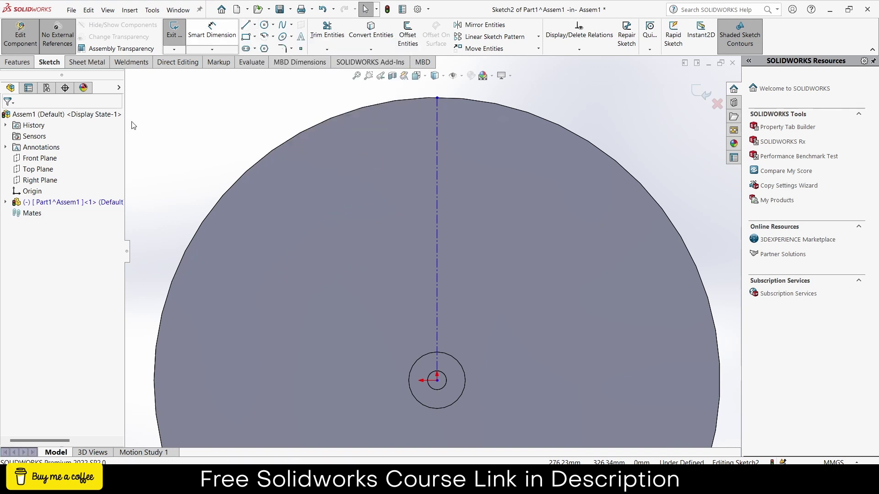
pyautogui.click(264, 49)
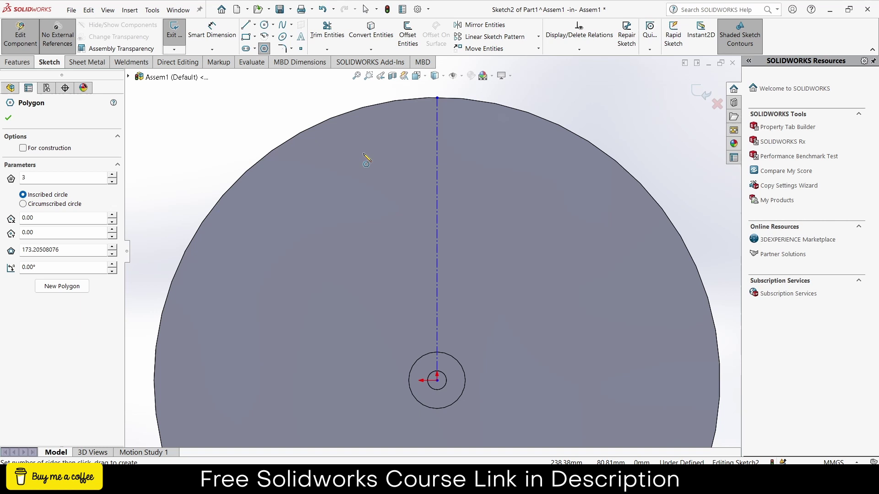
pyautogui.click(437, 150)
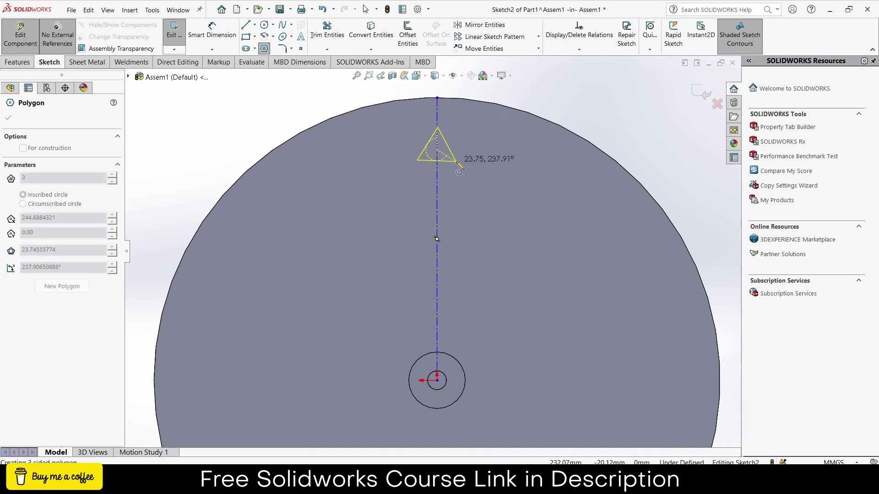
pyautogui.click(459, 162)
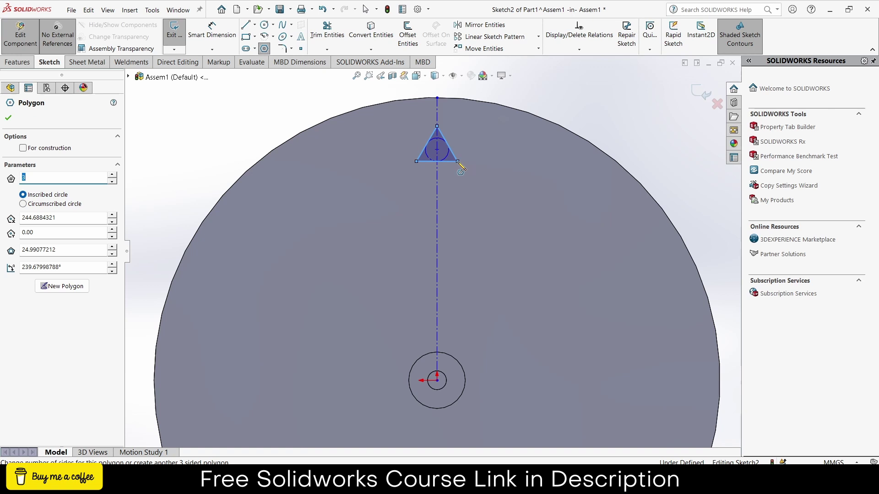
pyautogui.press('Escape')
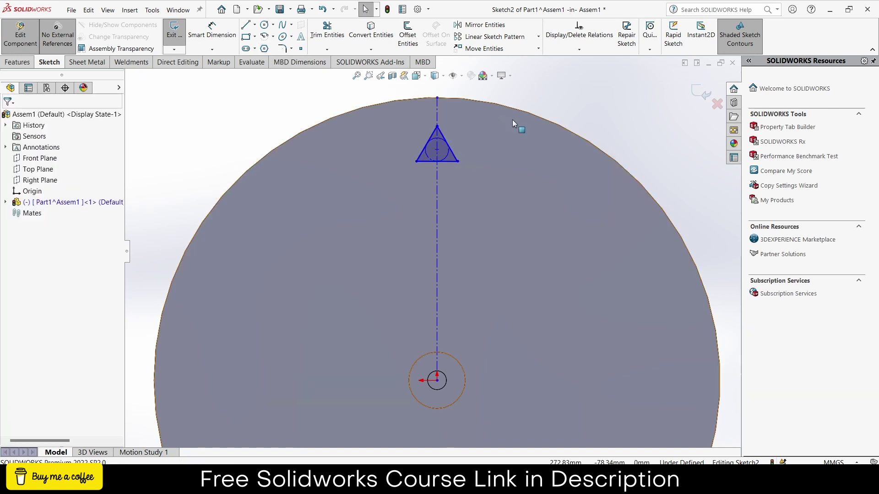
# Make the triangle's outward-pointing vertex coincident with the vertical centerline
pyautogui.click(437, 125)
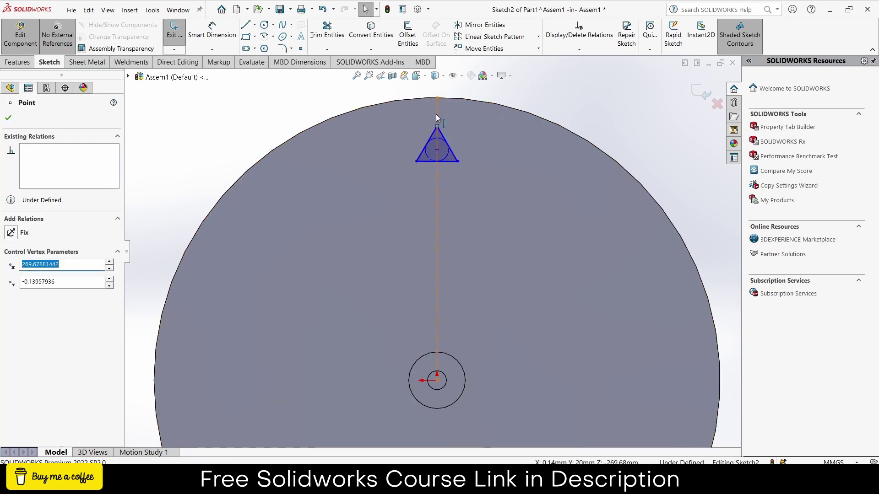
pyautogui.click(437, 239)
pyautogui.keyDown('ctrl'); pyautogui.click(436, 150); pyautogui.keyUp('ctrl')
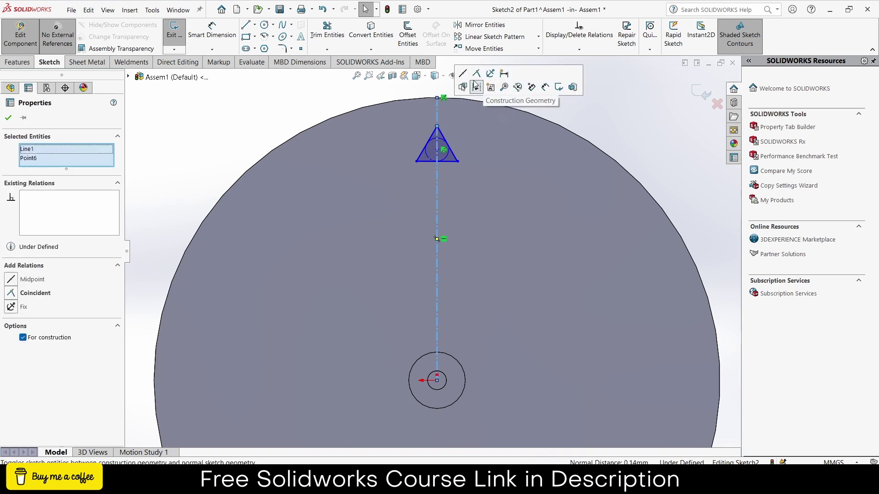
pyautogui.click(475, 77)
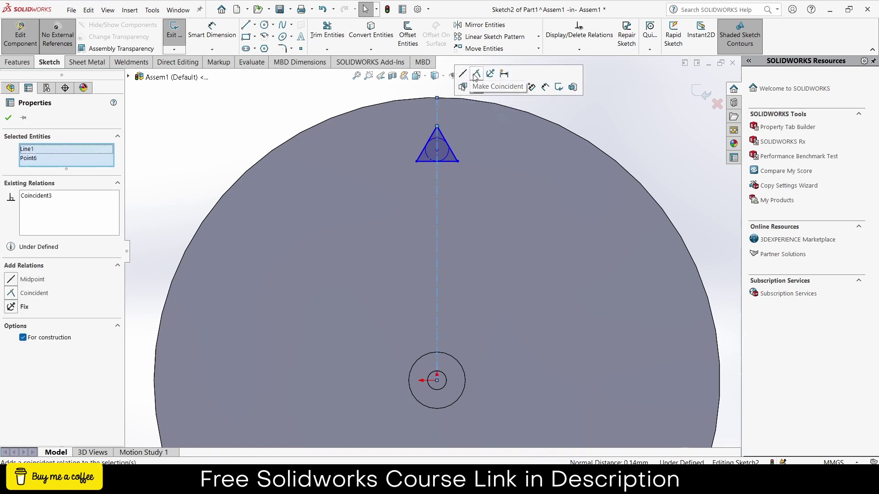
pyautogui.click(494, 179)
pyautogui.click(200, 107)
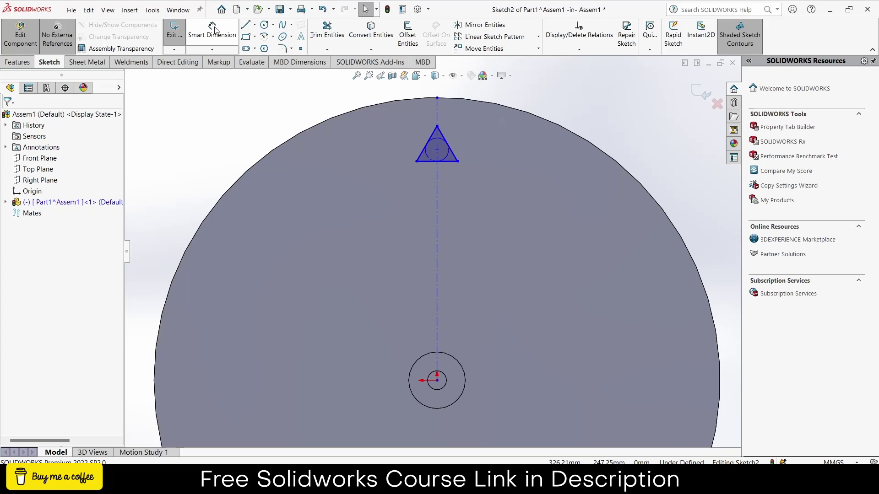
# Dimension the triangle's centre 250 mm from the centerline's inner end point
pyautogui.click(212, 30)
pyautogui.click(437, 150)
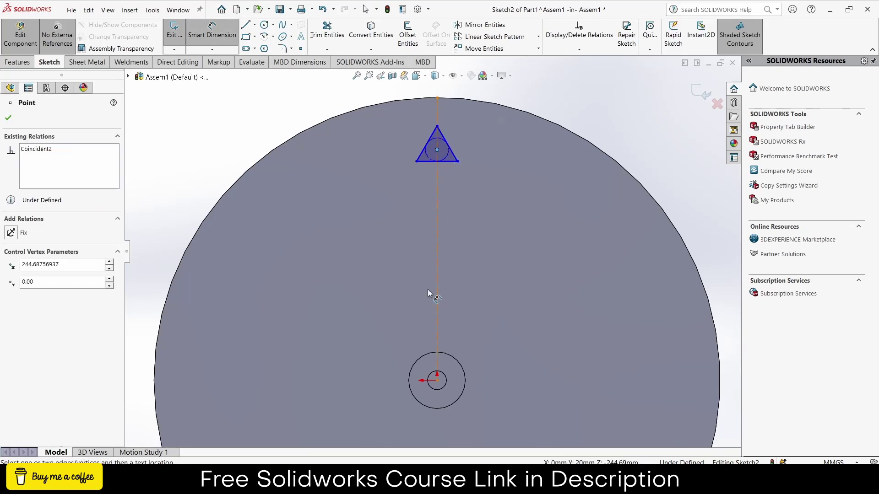
pyautogui.click(437, 381)
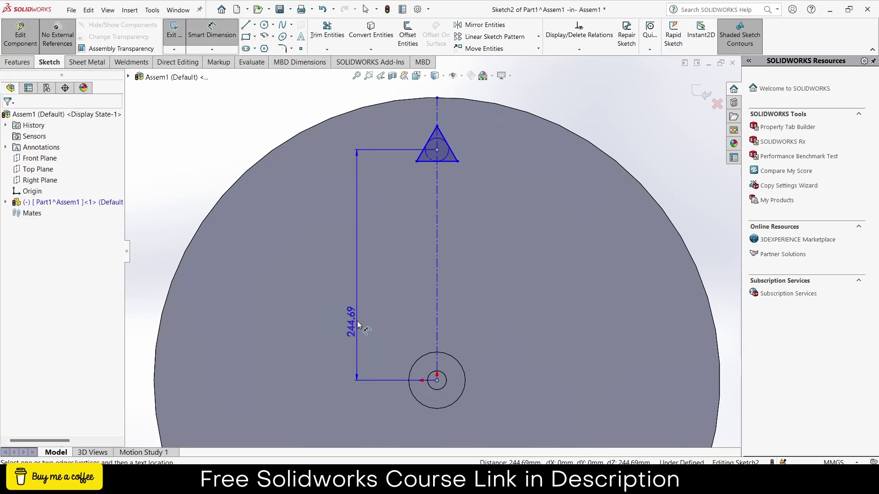
pyautogui.click(358, 320)
pyautogui.write('250')
pyautogui.press('Return')
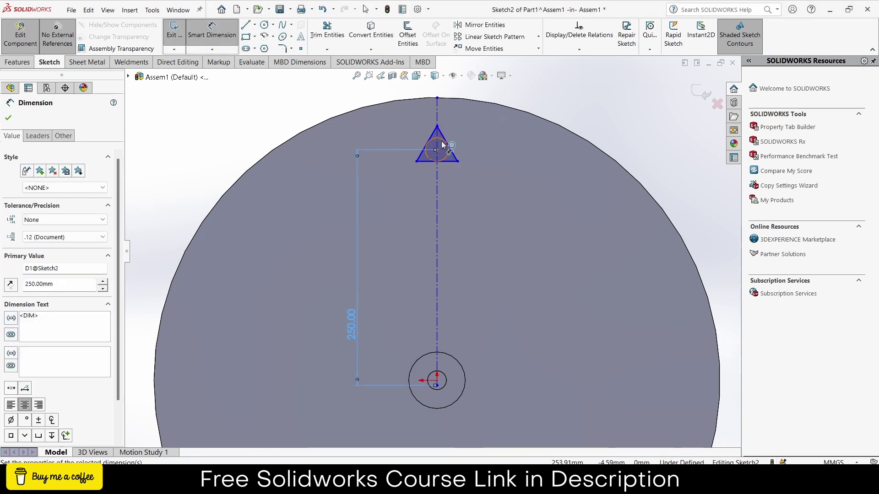
# Dimension the diameter of the triangle's inscribed circle to 25 mm
pyautogui.click(442, 145)
pyautogui.click(420, 185)
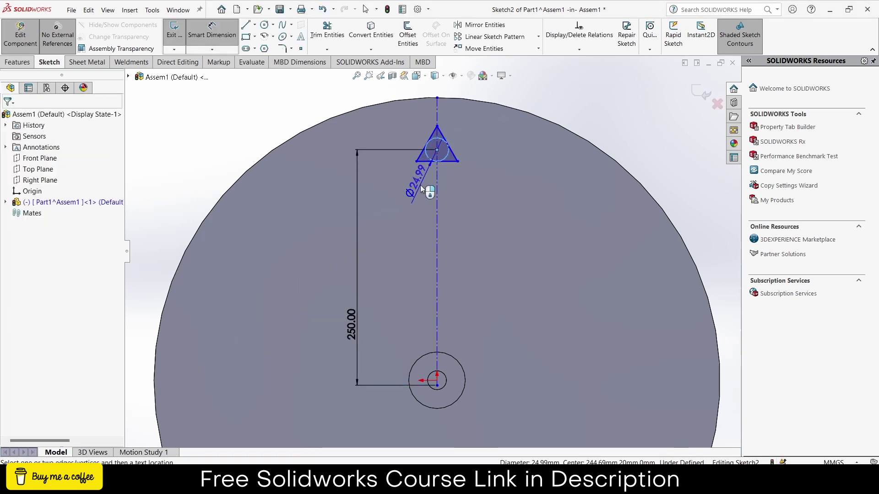
pyautogui.write('25')
pyautogui.press('Return')
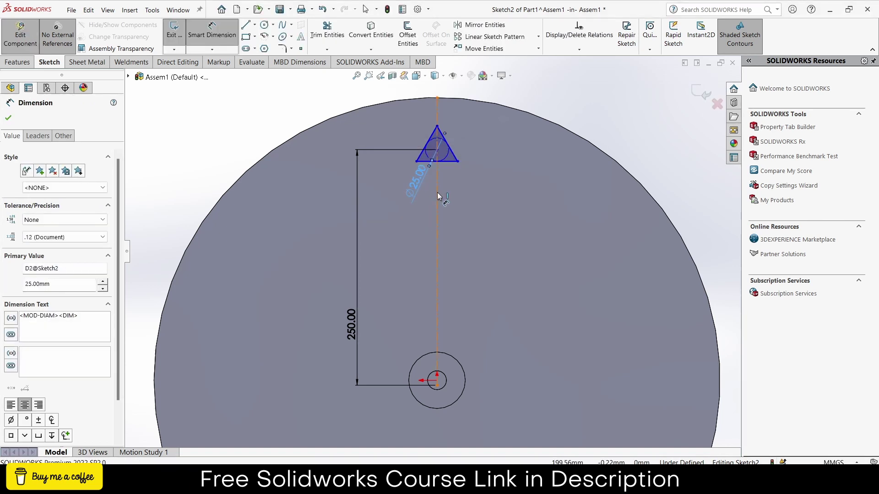
pyautogui.press('Escape')
# Try to add a vertical relation to the triangle's base edge, and undo it
pyautogui.scroll(-3, 430, 167)
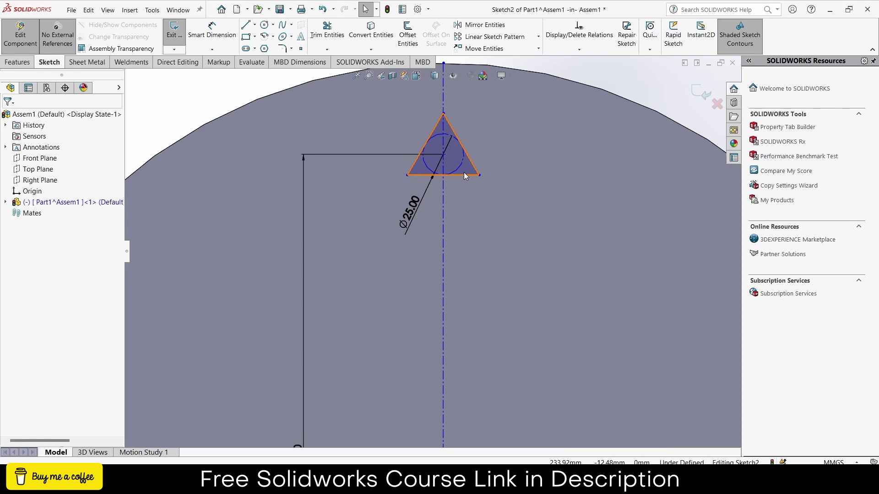
pyautogui.click(467, 175)
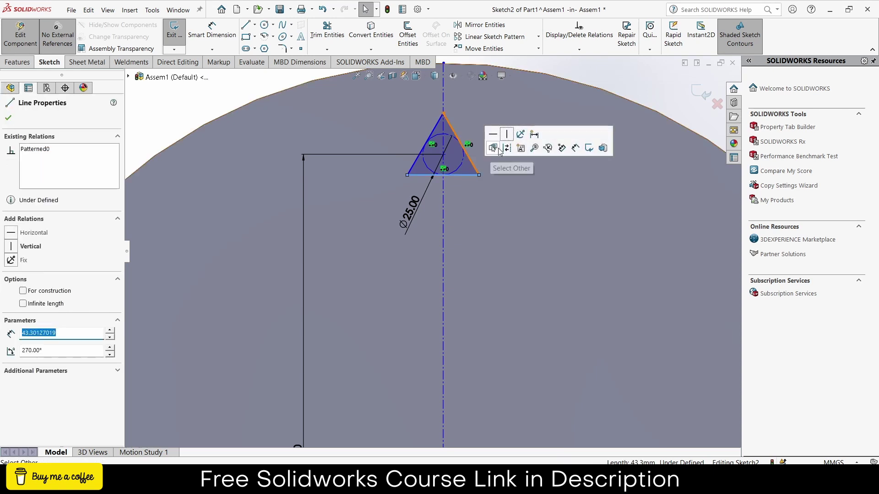
pyautogui.click(506, 134)
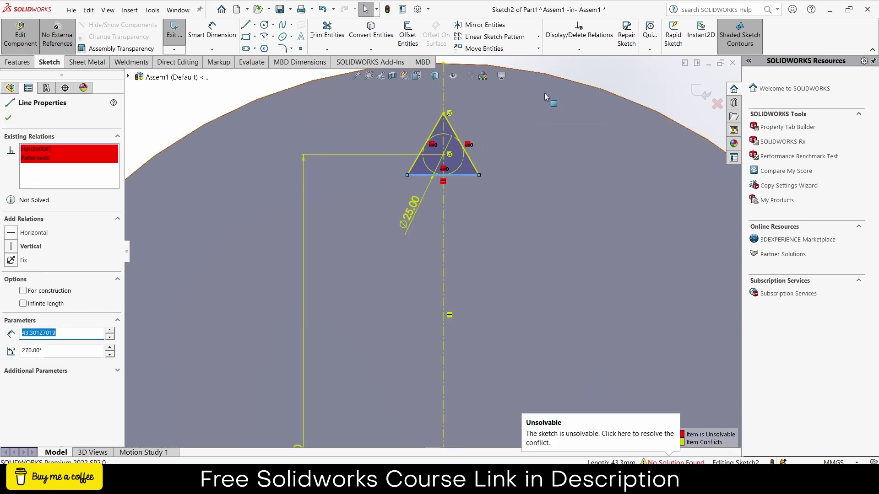
pyautogui.hotkey('ctrl', 'z')
pyautogui.press('Escape')
pyautogui.scroll(3, 524, 194)
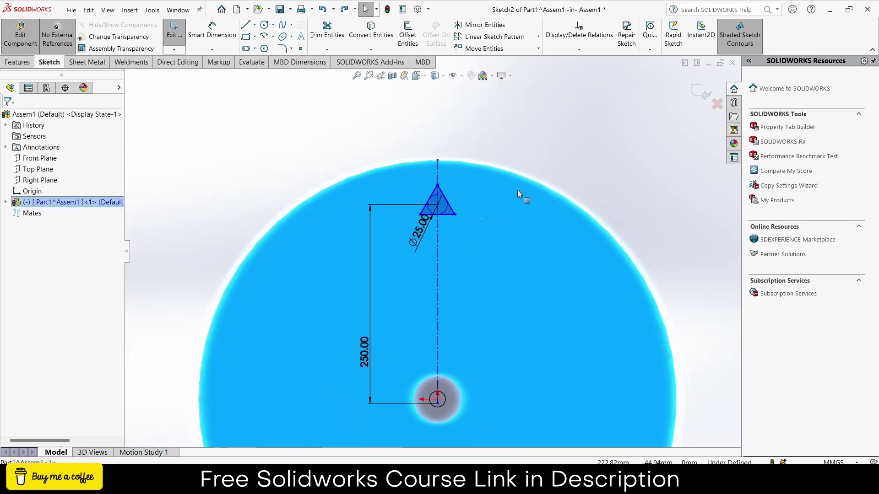
# Run Fully Define Sketch on all entities in the sketch, with both relations and dimensions enabled
pyautogui.scroll(-1, 449, 246)
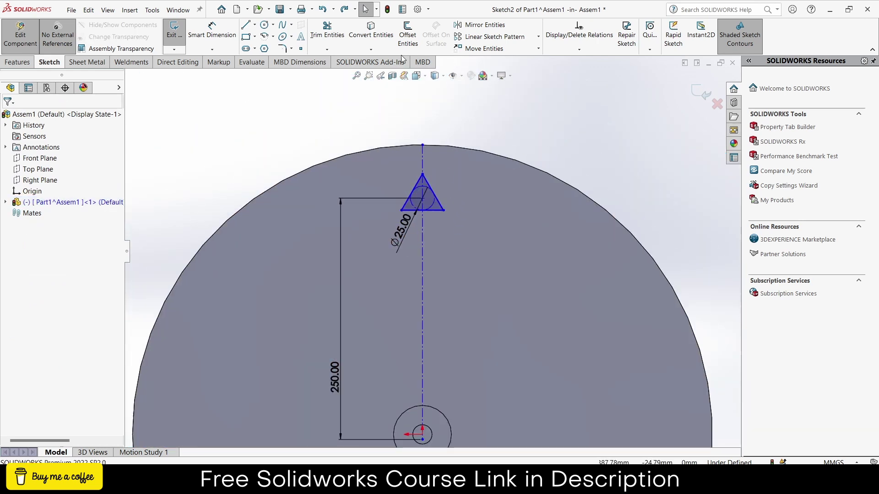
pyautogui.click(327, 49)
pyautogui.click(371, 49)
pyautogui.click(538, 37)
pyautogui.click(579, 50)
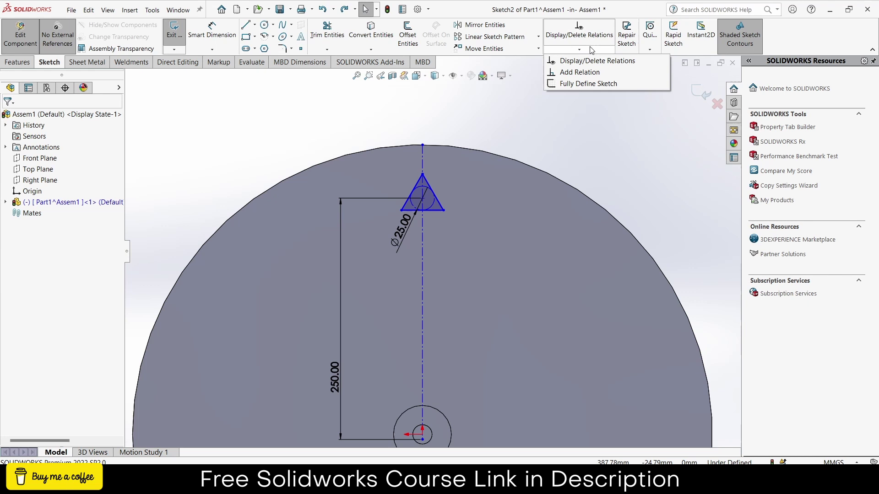
pyautogui.click(577, 85)
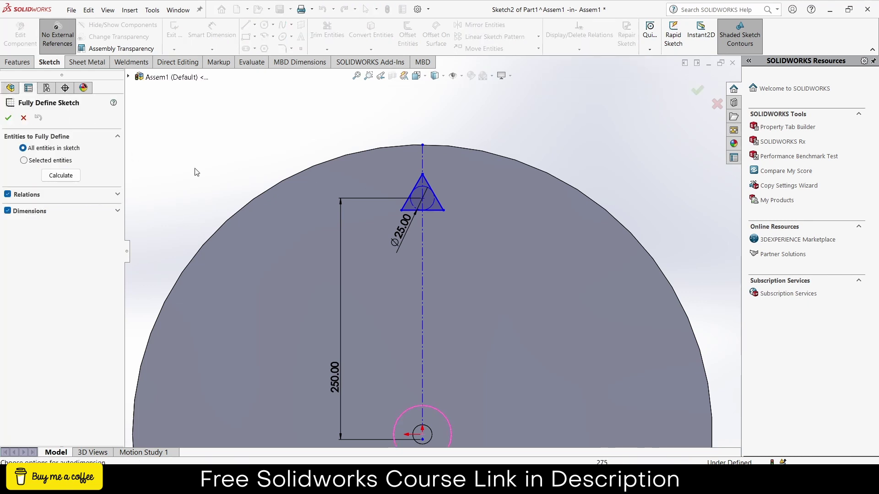
pyautogui.click(8, 118)
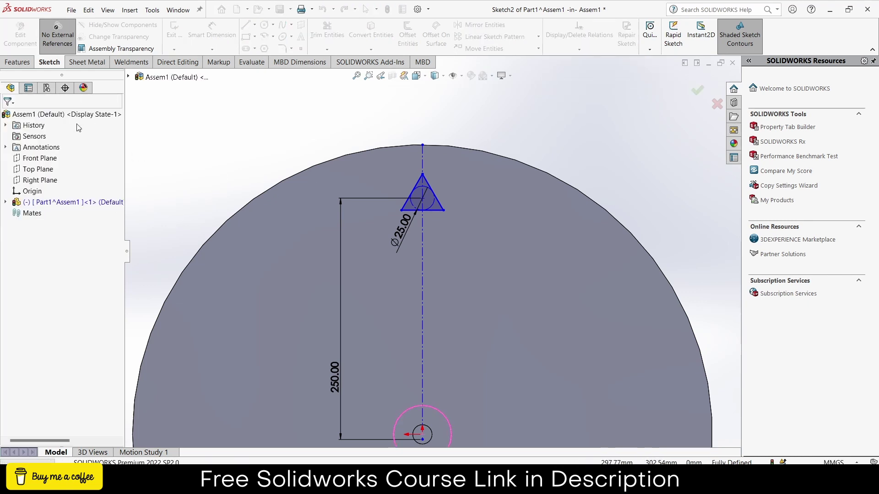
# Start a circular sketch pattern centred on the origin point in the middle of the disc
pyautogui.press('z')
pyautogui.scroll(-1, 409, 213)
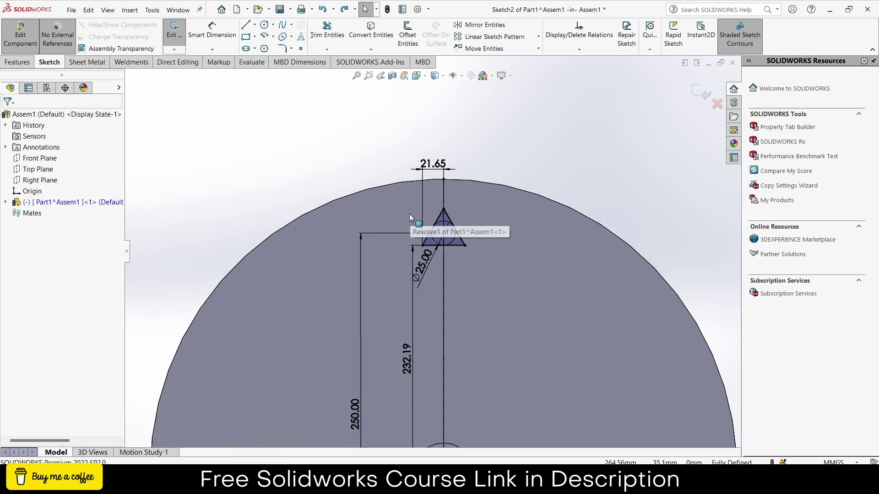
pyautogui.scroll(2, 501, 286)
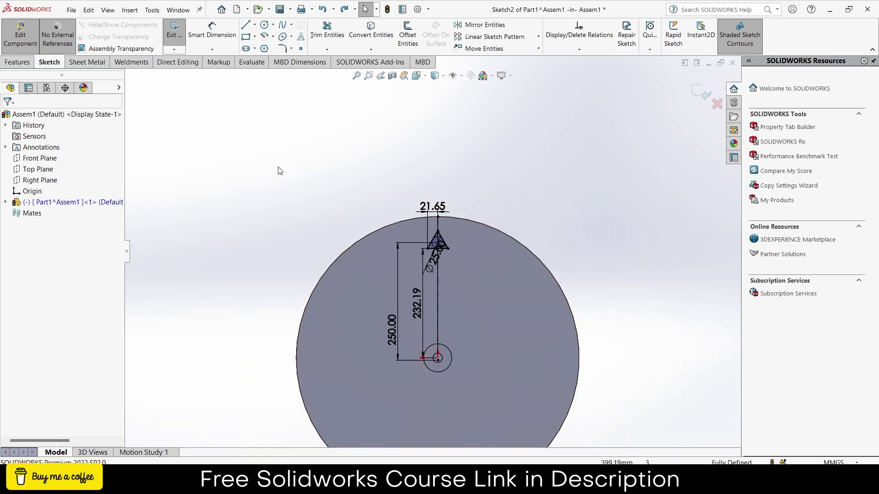
pyautogui.scroll(2, 503, 321)
pyautogui.scroll(-3, 429, 345)
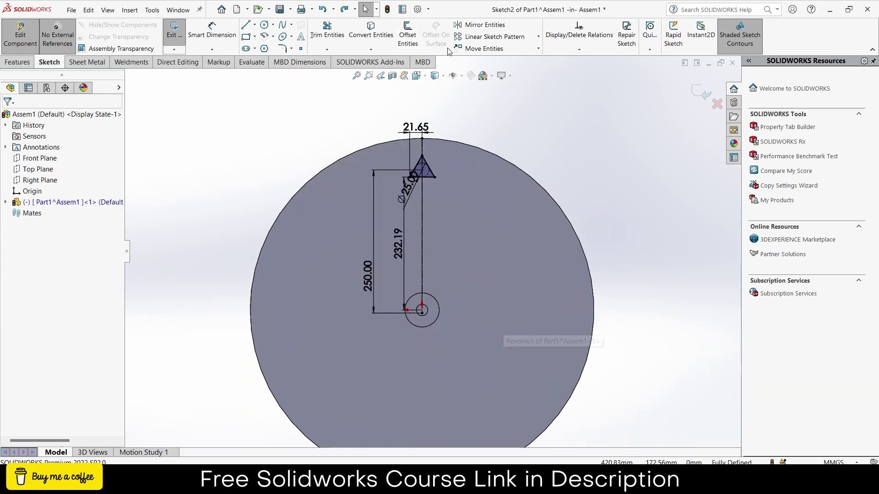
pyautogui.click(538, 39)
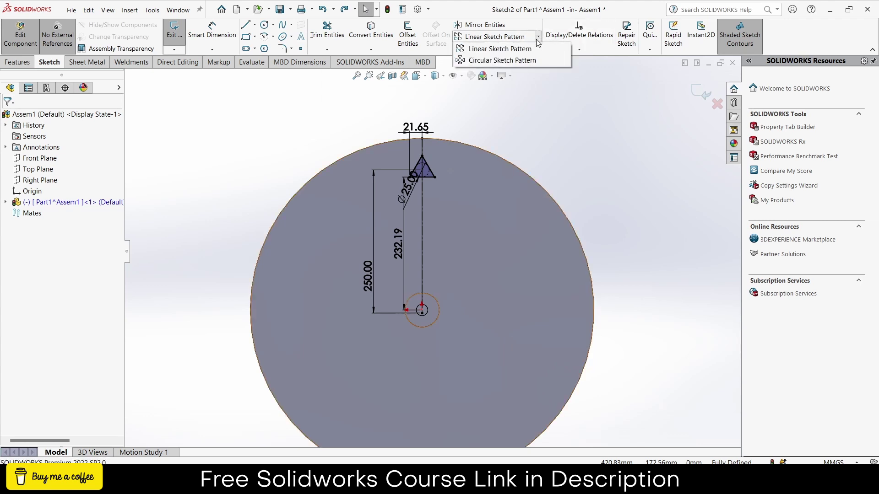
pyautogui.click(499, 65)
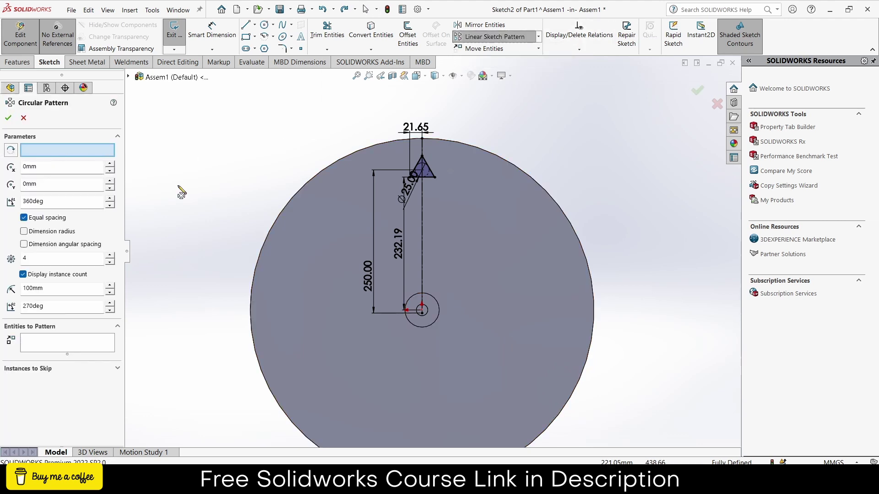
pyautogui.click(71, 153)
pyautogui.scroll(-2, 421, 297)
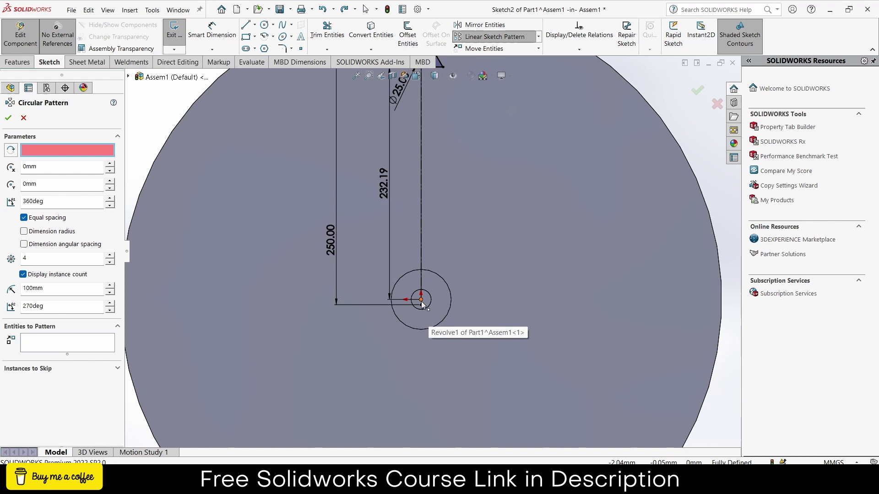
pyautogui.click(421, 300)
pyautogui.scroll(2, 421, 297)
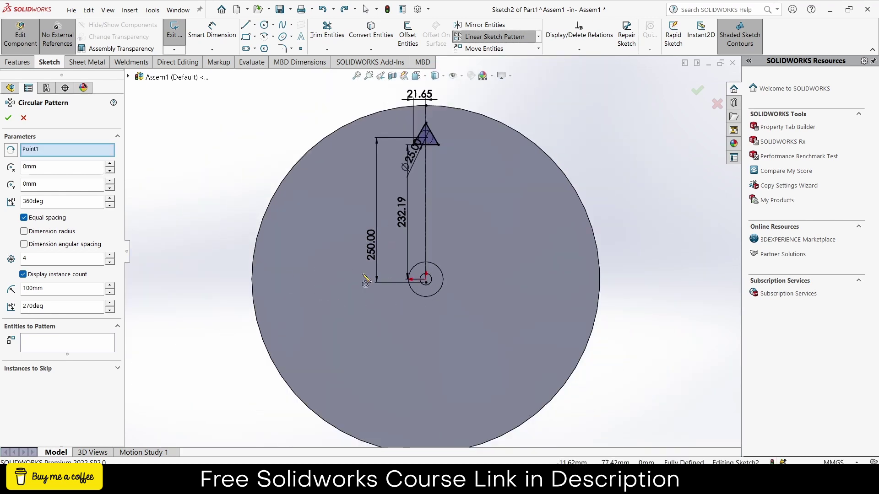
# Choose the triangle's three sides as the entities for the circular sketch pattern
pyautogui.click(86, 344)
pyautogui.scroll(-3, 490, 161)
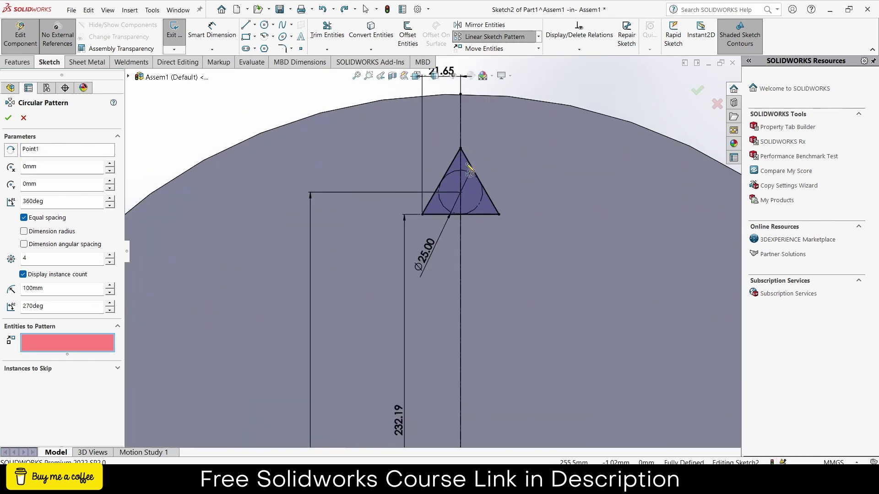
pyautogui.click(456, 161)
pyautogui.click(474, 169)
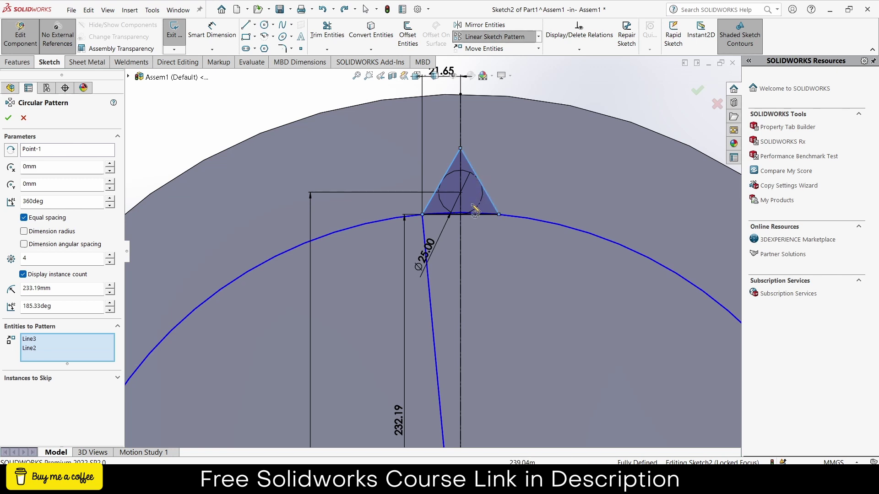
pyautogui.click(474, 213)
pyautogui.scroll(3, 529, 264)
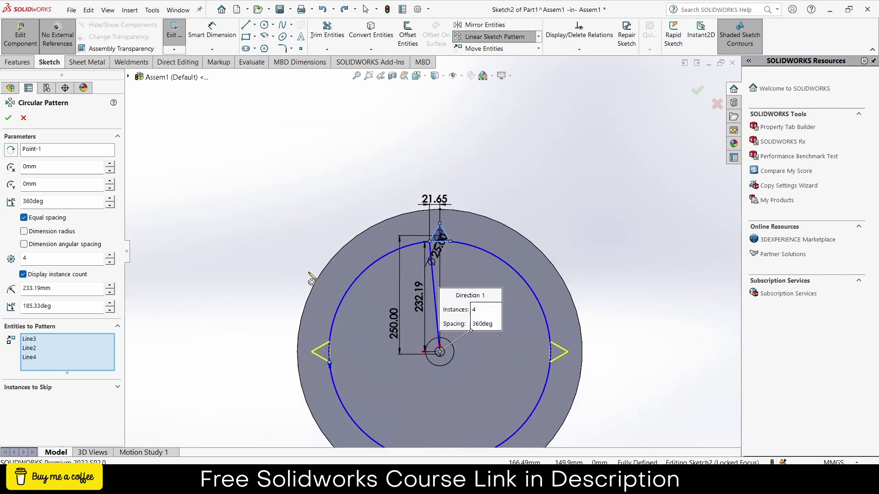
# Set the circular sketch pattern to 20 equally spaced instances over 360 degrees and apply it
pyautogui.click(111, 256)
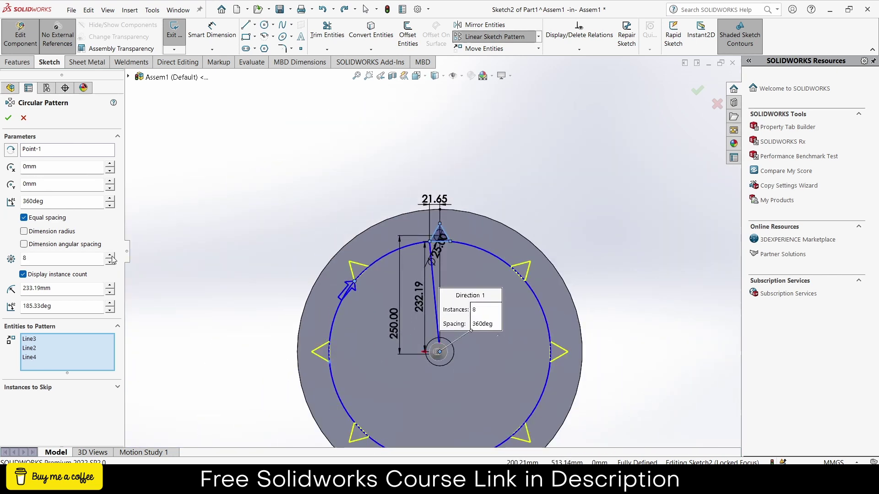
pyautogui.click(110, 255)
pyautogui.click(110, 255)
pyautogui.click(110, 256)
pyautogui.click(110, 256)
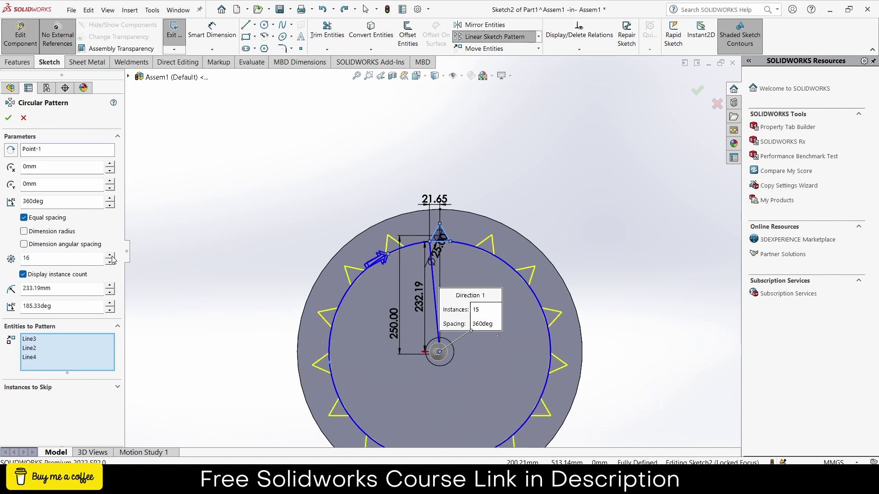
pyautogui.click(111, 256)
pyautogui.click(111, 256)
pyautogui.click(111, 256)
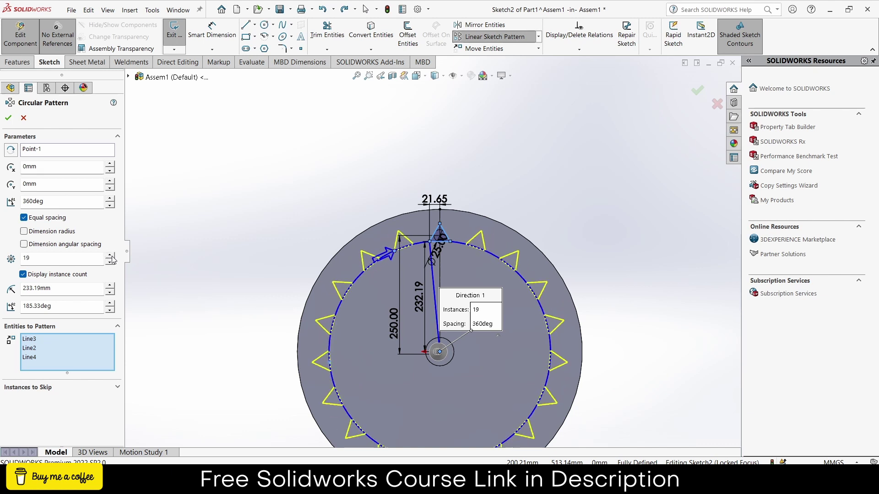
pyautogui.click(111, 256)
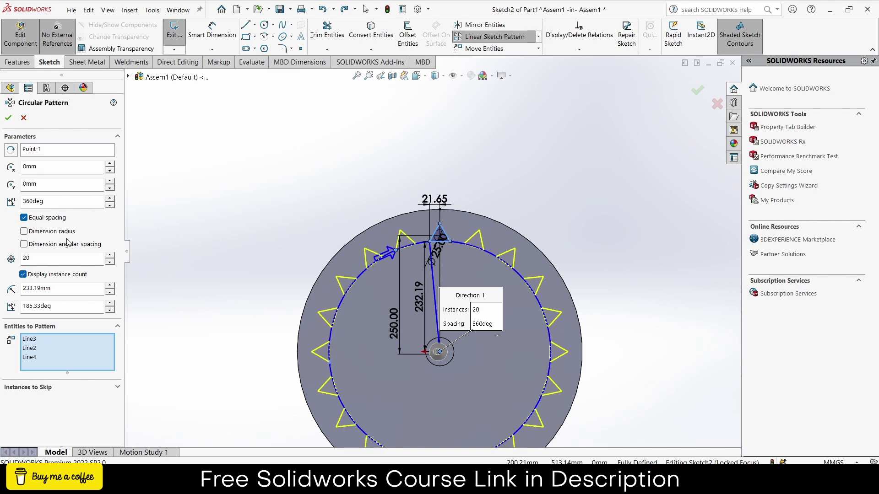
pyautogui.click(11, 118)
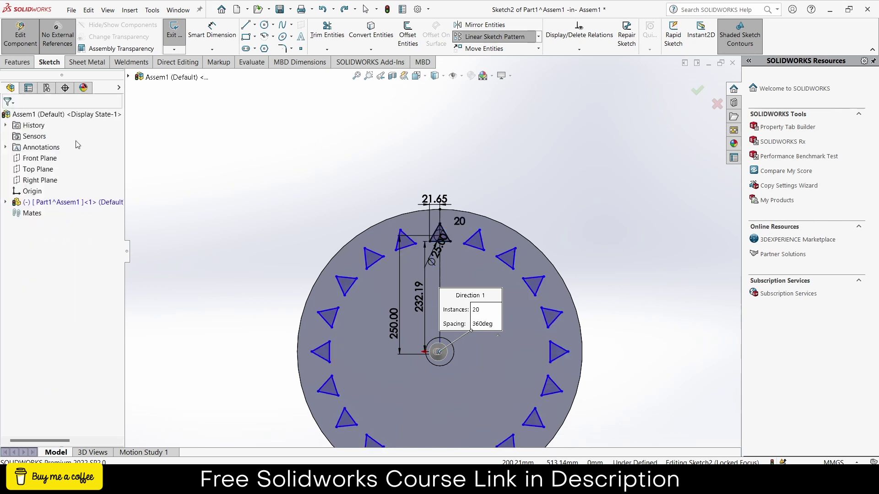
# Extrude the patterned triangles as a 10 mm blind boss from the disc's upper face, with Merge result enabled
pyautogui.click(15, 63)
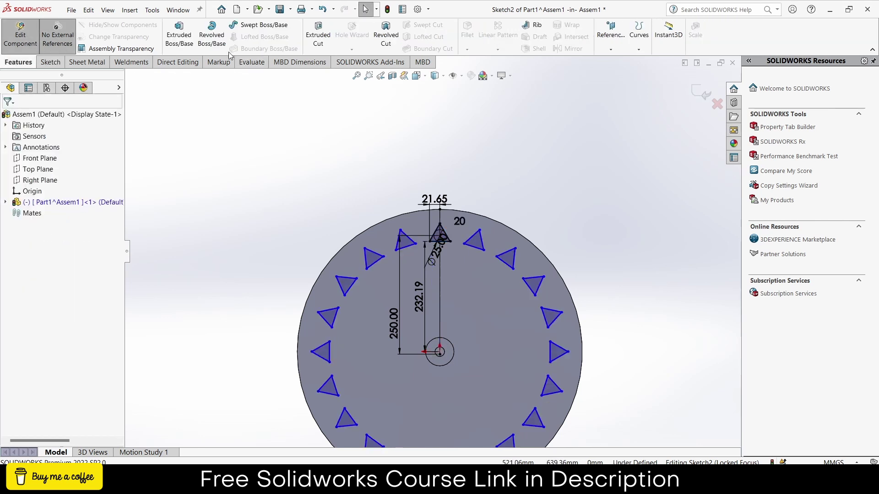
pyautogui.click(183, 37)
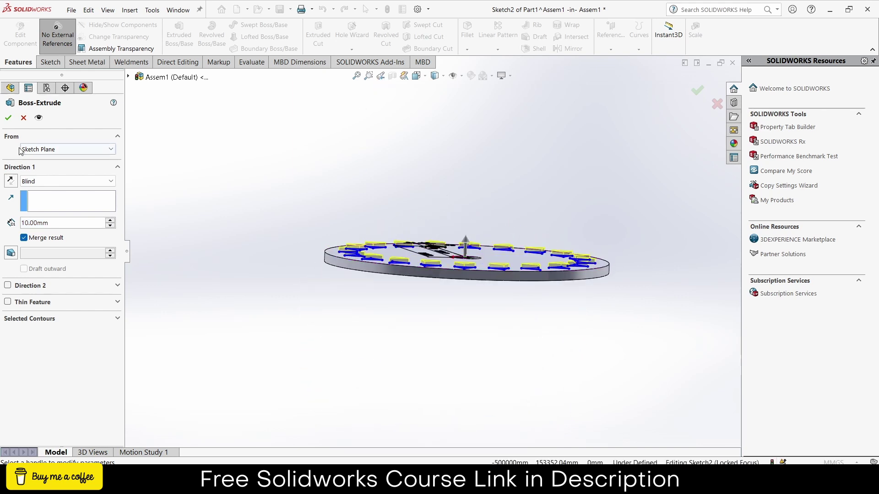
pyautogui.click(9, 117)
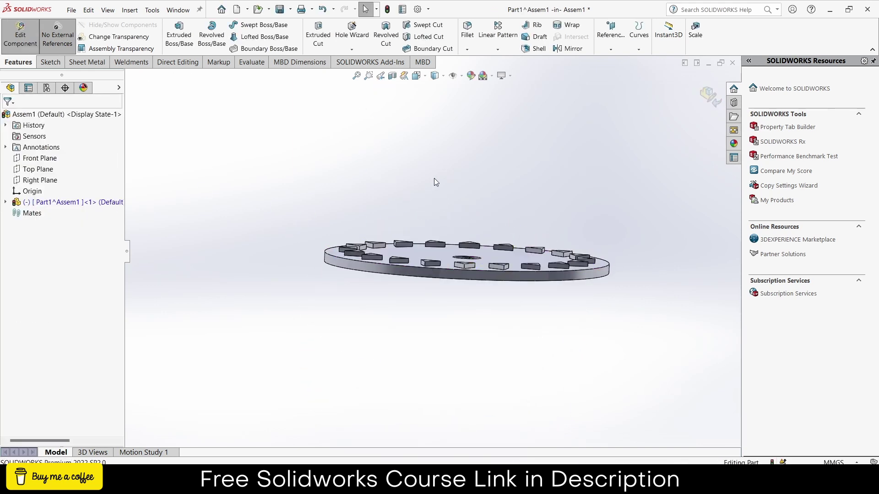
pyautogui.moveTo(434, 178); pyautogui.dragTo(419, 256, button='middle')
pyautogui.click(521, 237)
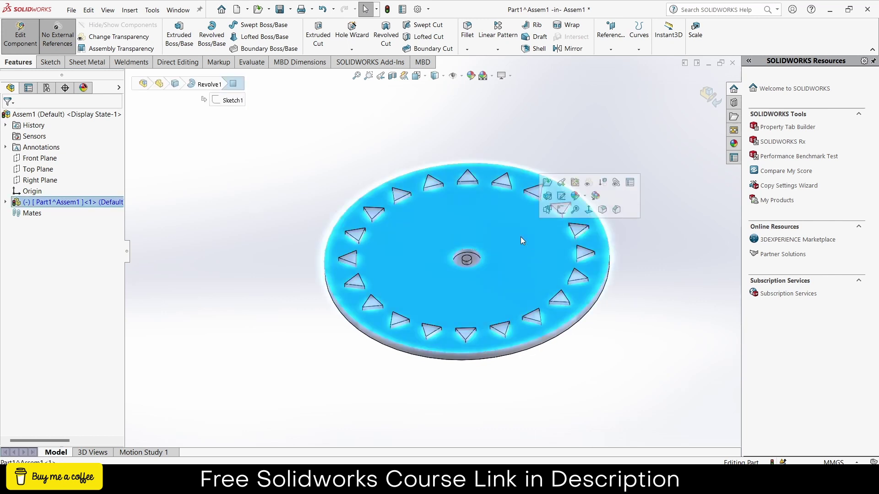
pyautogui.hotkey('ctrl', '8')
pyautogui.click(564, 167)
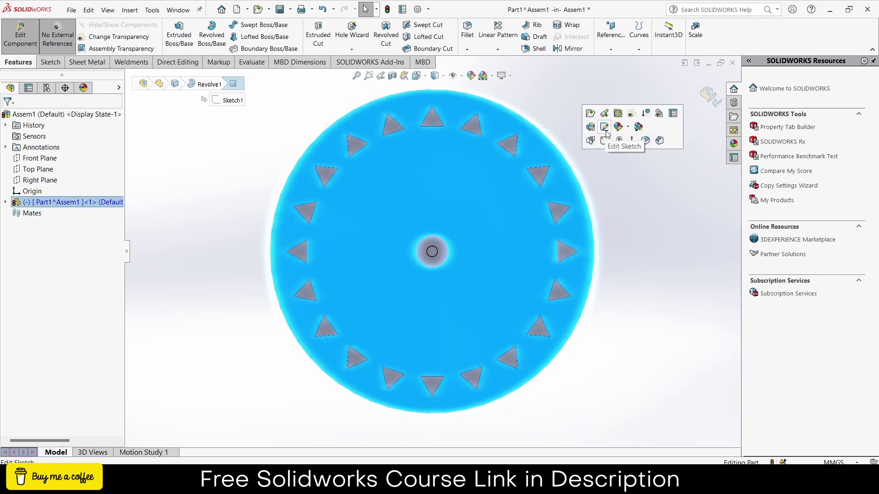
pyautogui.click(595, 133)
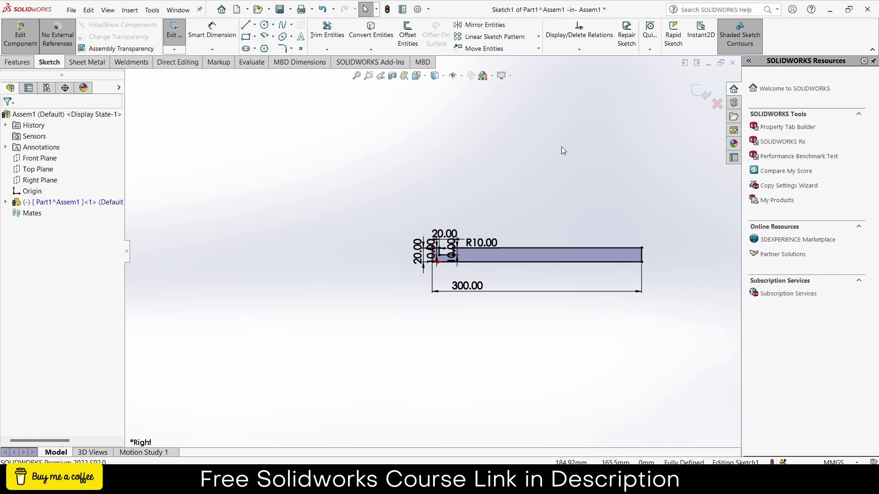
pyautogui.hotkey('ctrl', 'z')
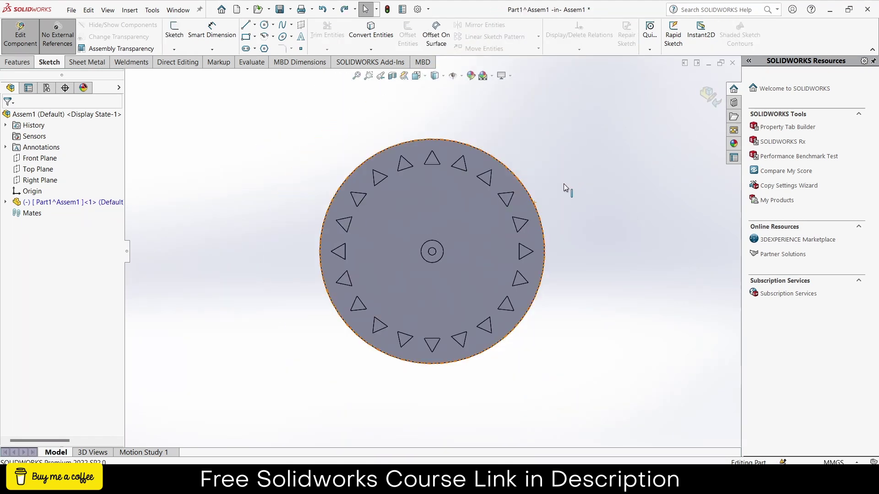
# Start an angle-distance chamfer on the disc's outer upper edge and the upper edge of the central recess
pyautogui.click(18, 63)
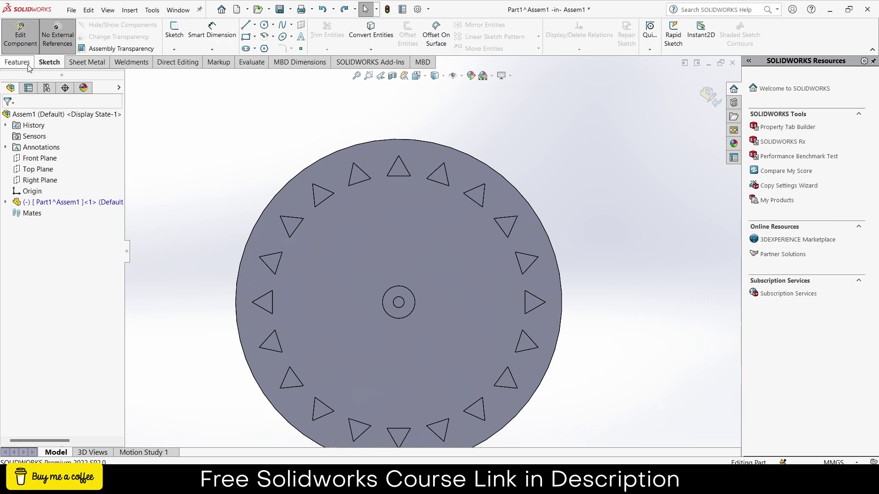
pyautogui.click(478, 50)
pyautogui.click(467, 50)
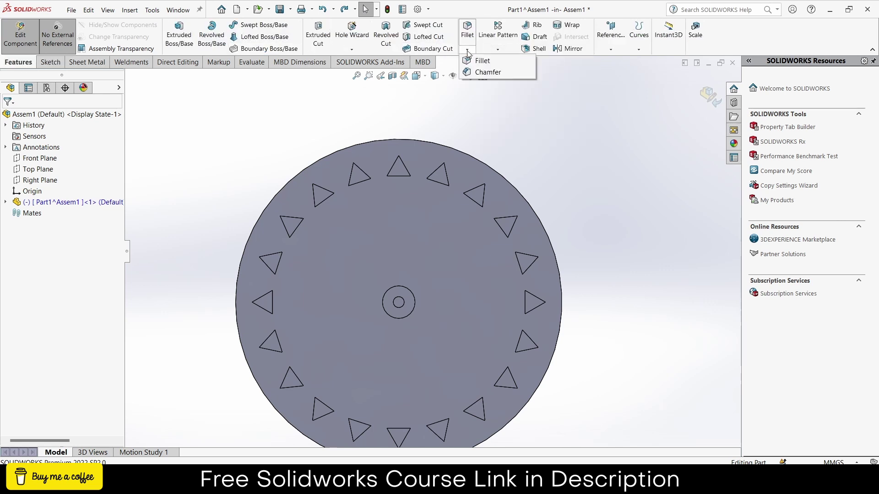
pyautogui.click(468, 53)
pyautogui.click(467, 50)
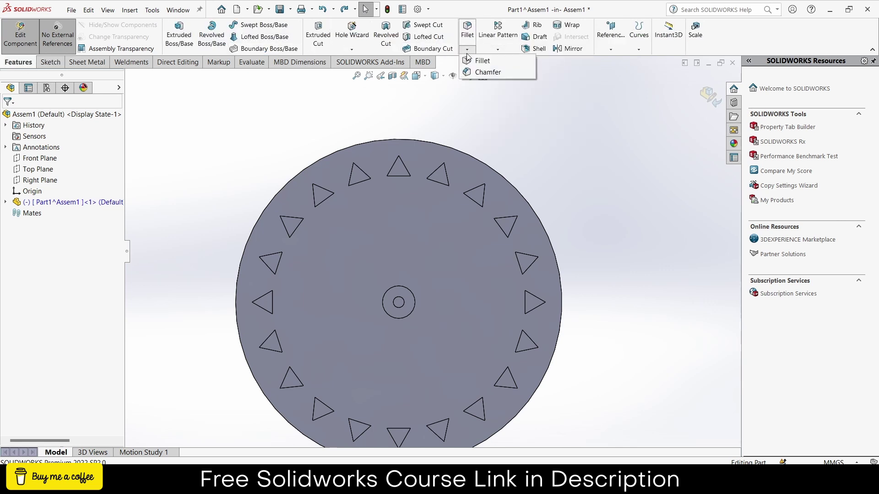
pyautogui.click(485, 72)
pyautogui.click(478, 158)
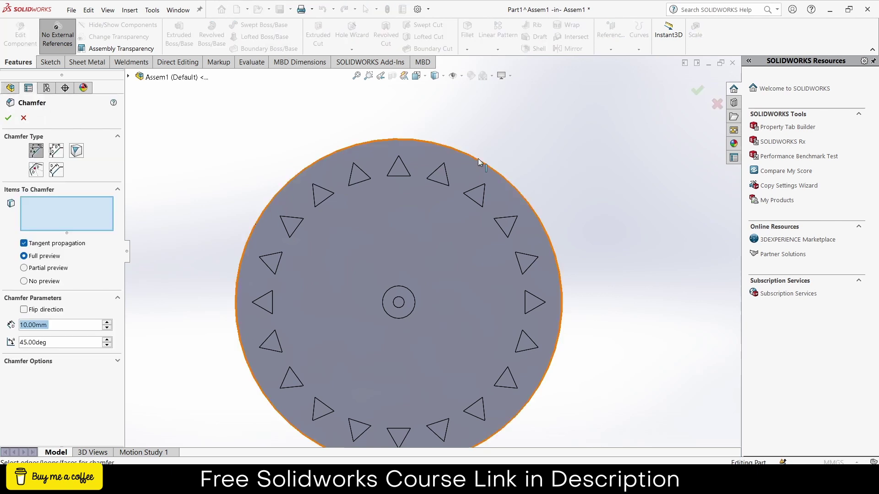
pyautogui.click(413, 294)
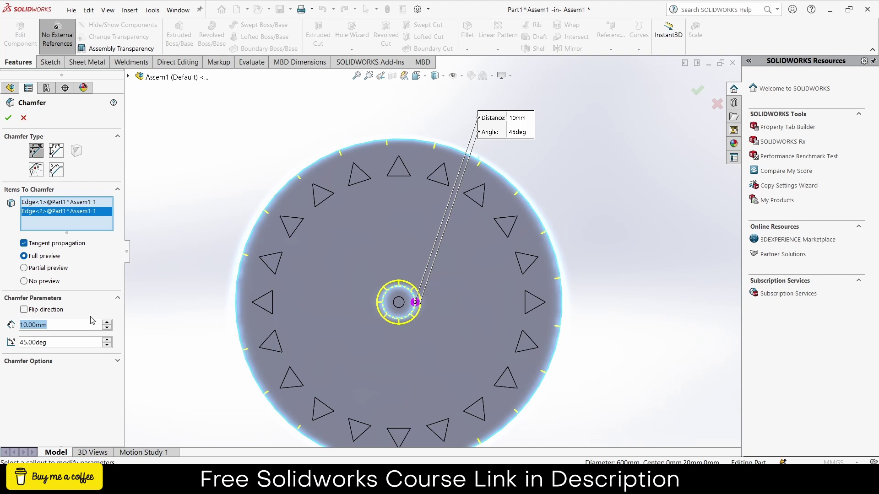
# Set the chamfer distance to 5 mm, keeping the 45-degree angle, and apply the chamfer
pyautogui.write('5')
pyautogui.press('Return')
pyautogui.hotkey('ctrl', '7')
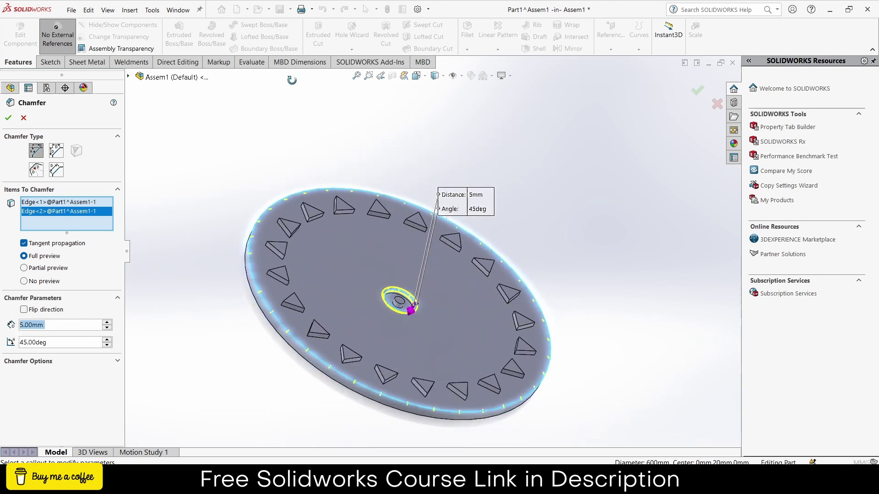
pyautogui.click(9, 118)
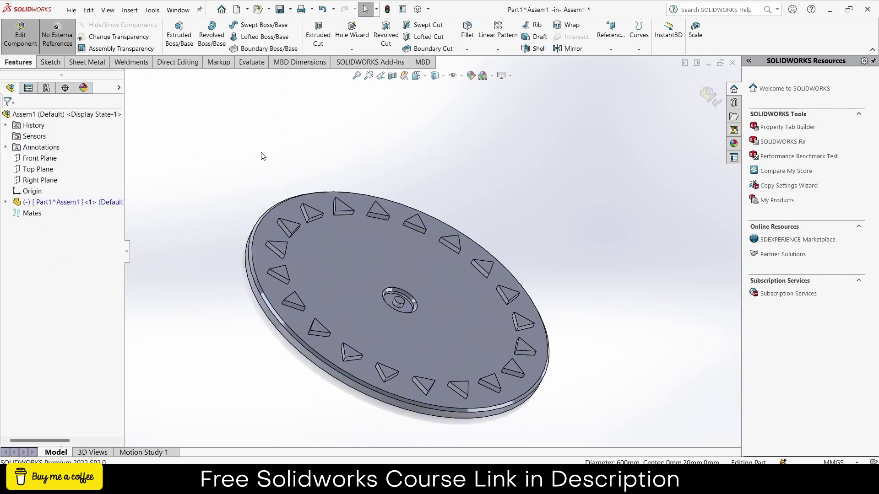
# Start a sketch on the disc's upper face and draw a circle of about 47 mm diameter between the central recess and the triangle ring
pyautogui.moveTo(293, 186); pyautogui.dragTo(481, 275, button='middle')
pyautogui.click(485, 278)
pyautogui.click(528, 248)
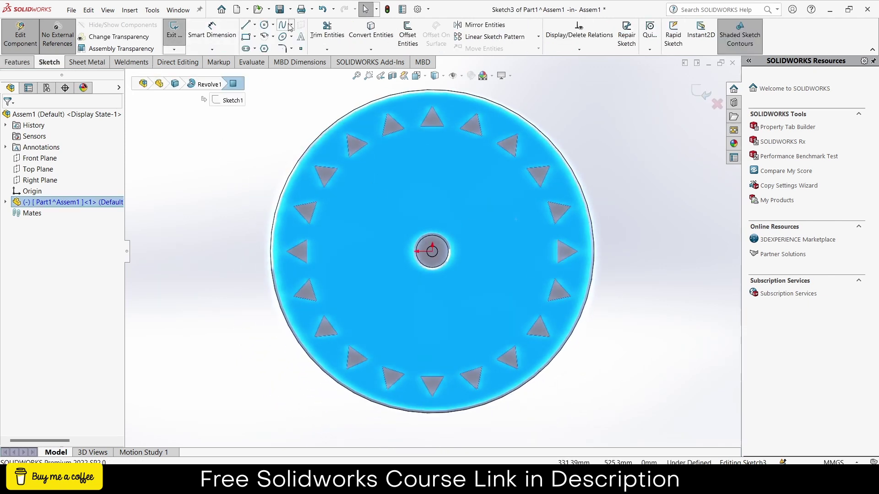
pyautogui.click(524, 251)
pyautogui.click(536, 247)
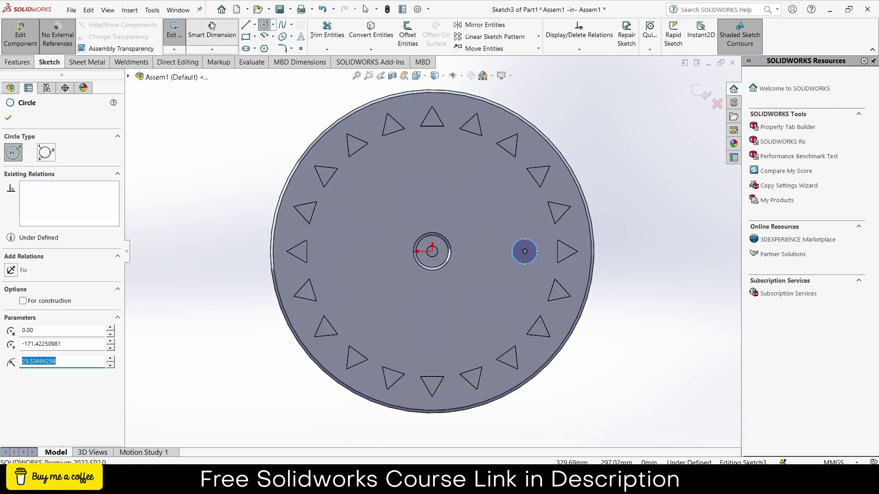
pyautogui.press('Escape')
# Dimension the new circle's diameter to 20 mm
pyautogui.click(536, 258)
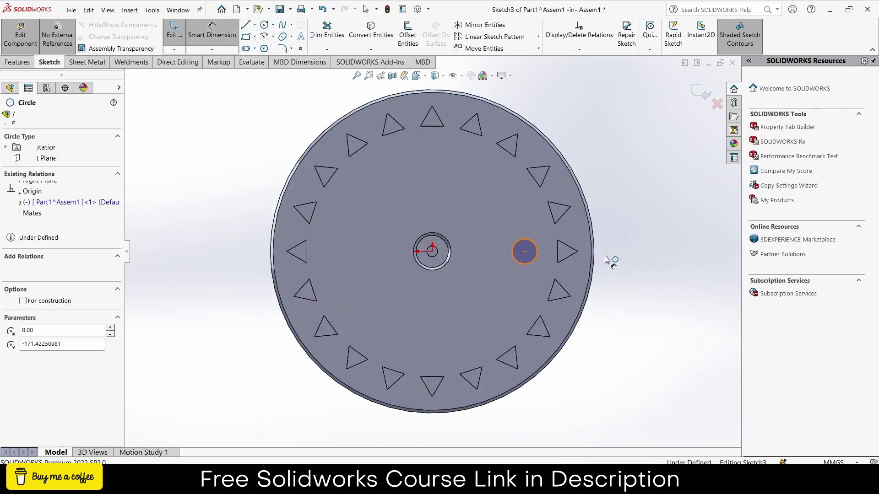
pyautogui.click(642, 254)
pyautogui.write('20')
pyautogui.press('Return')
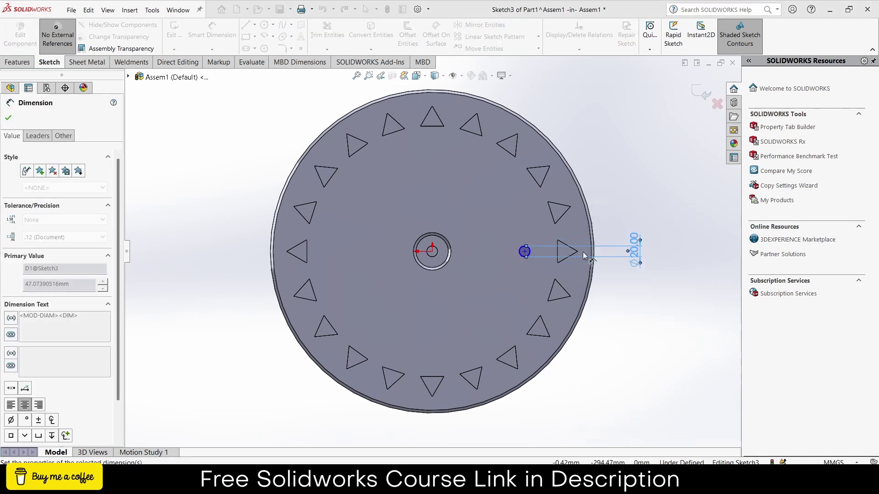
pyautogui.press('Escape')
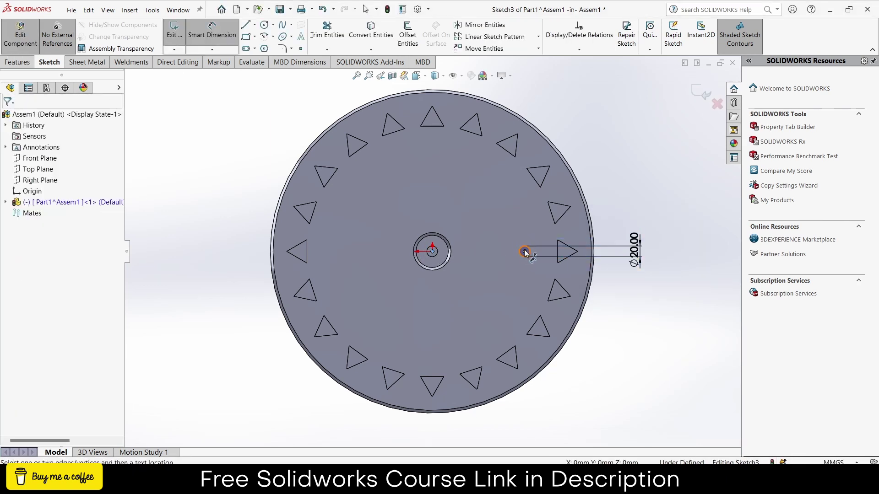
# Dimension the distance between the small circle's centre and the disc's origin to 170 mm
pyautogui.click(525, 252)
pyautogui.click(432, 251)
pyautogui.click(505, 284)
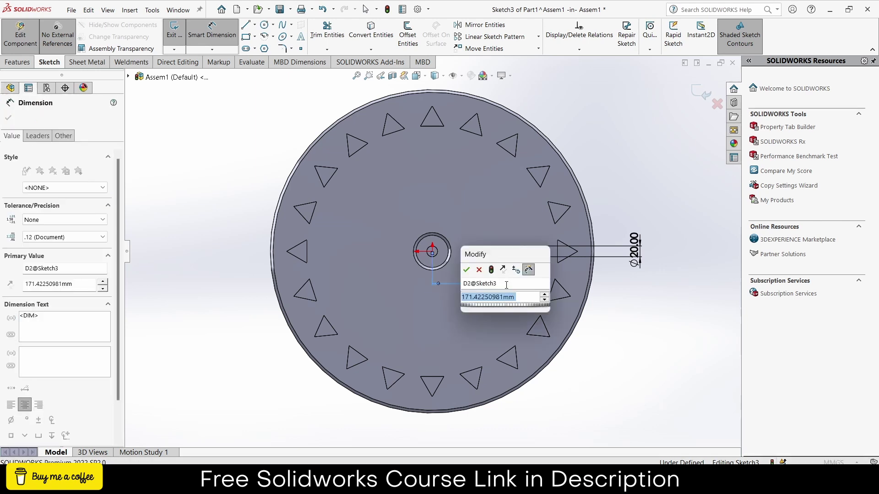
pyautogui.write('170')
pyautogui.press('Return')
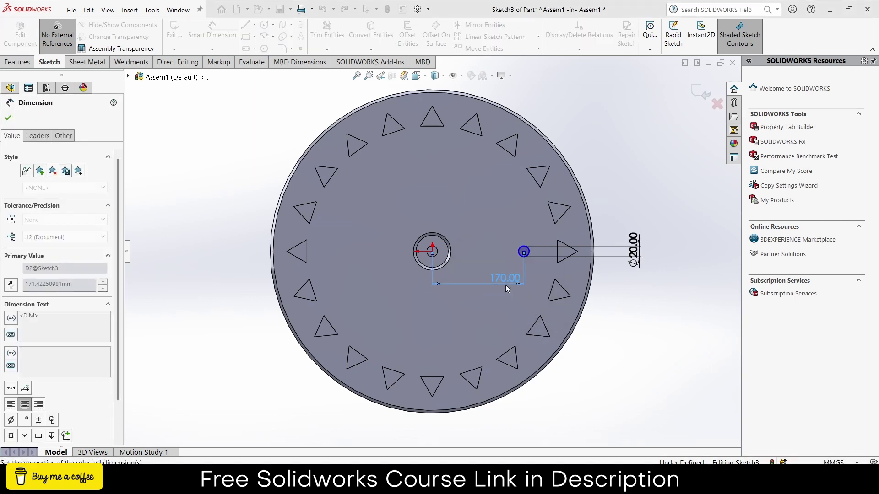
pyautogui.press('Escape')
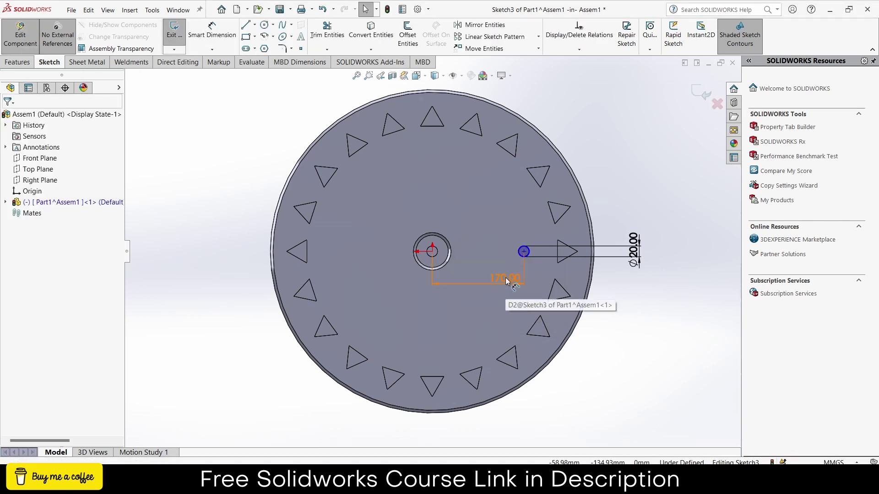
# Try a horizontal and a vertical relation between the circle's centre and the disc's origin, and undo both
pyautogui.click(524, 252)
pyautogui.keyDown('ctrl'); pyautogui.click(432, 252); pyautogui.keyUp('ctrl')
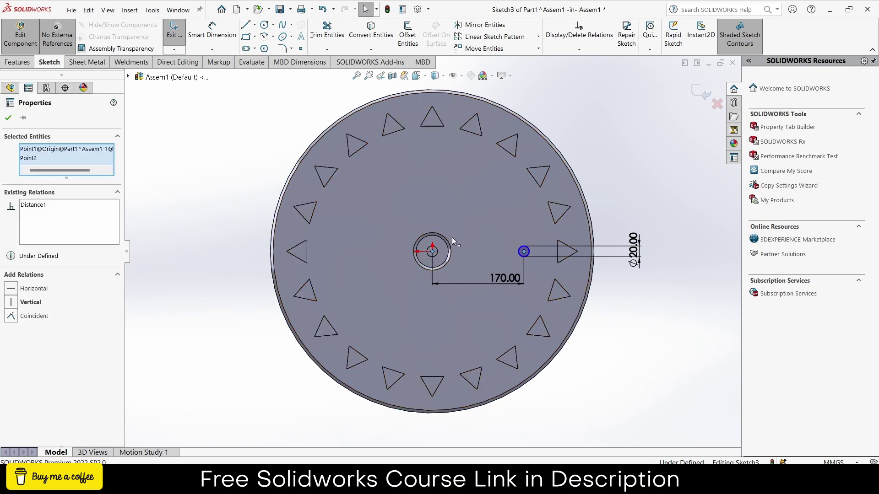
pyautogui.click(459, 212)
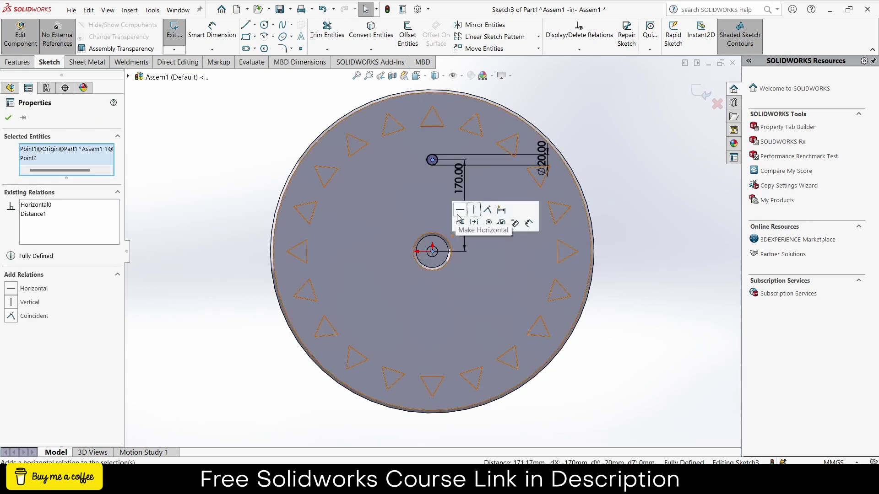
pyautogui.click(474, 211)
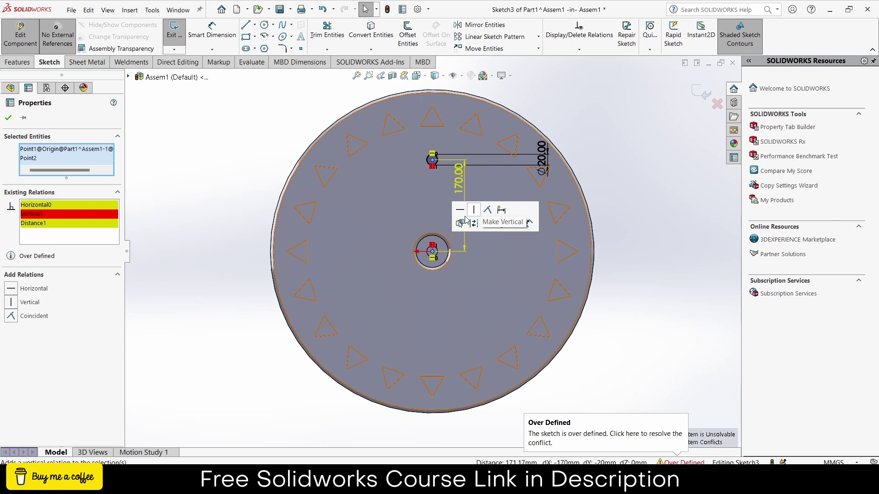
pyautogui.hotkey('ctrl', 'z')
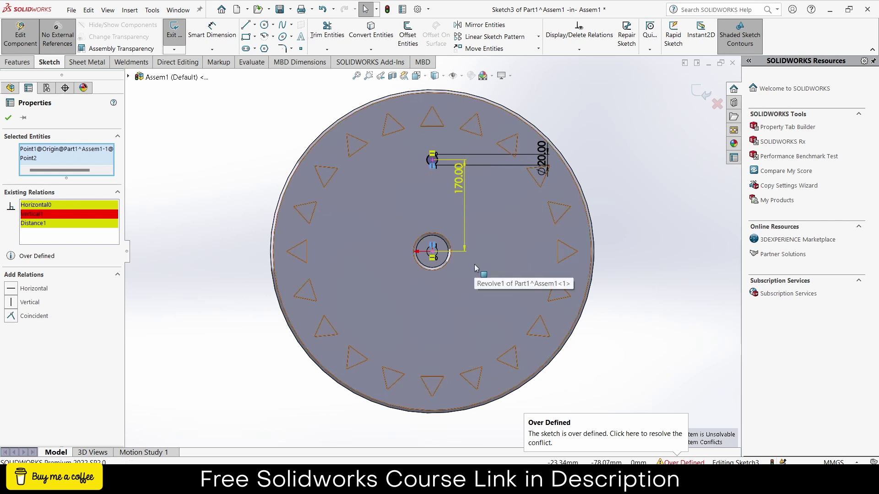
pyautogui.click(432, 160)
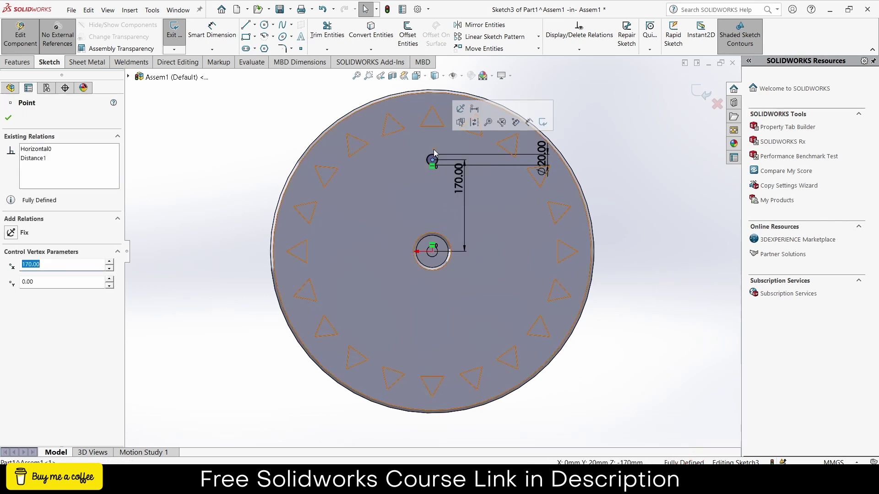
pyautogui.hotkey('ctrl', 'z')
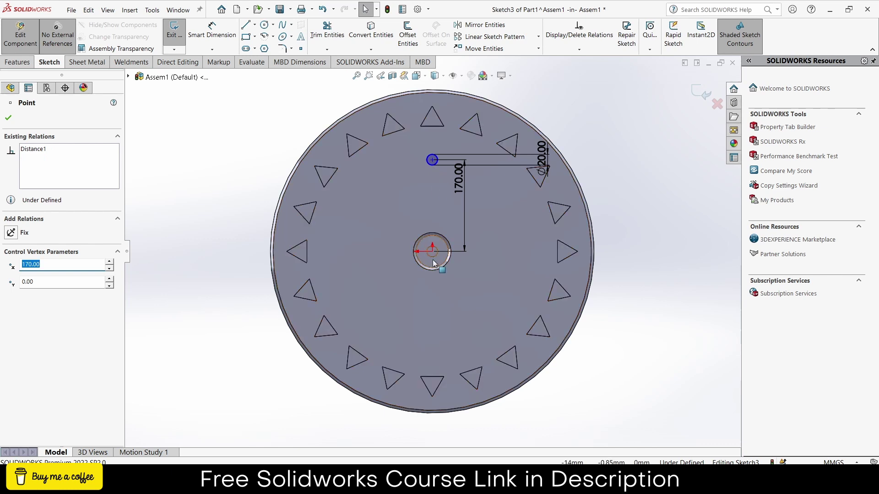
# Add a Vertical relation between the disc's origin and the small circle's centre
pyautogui.click(432, 252)
pyautogui.keyDown('ctrl'); pyautogui.click(432, 159); pyautogui.keyUp('ctrl')
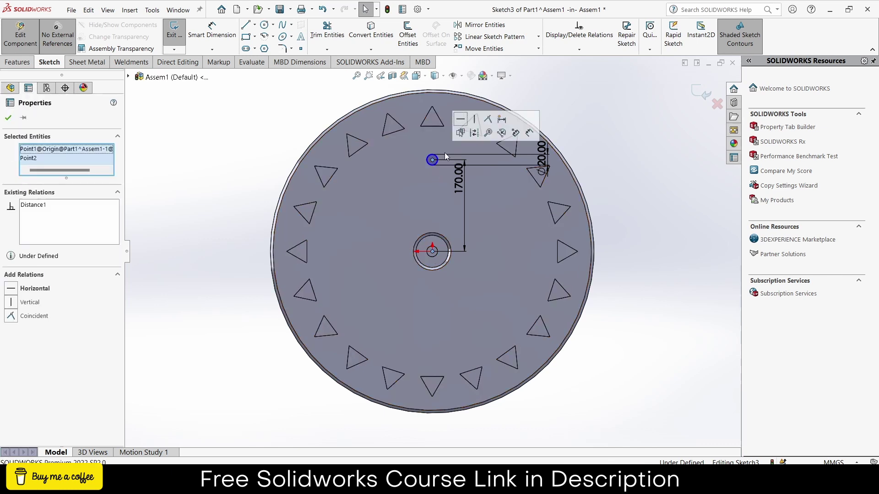
pyautogui.click(474, 120)
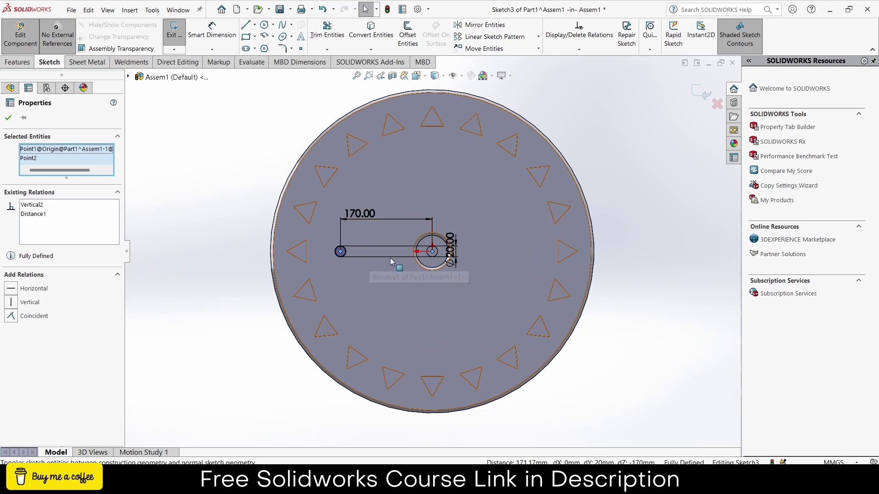
pyautogui.click(9, 118)
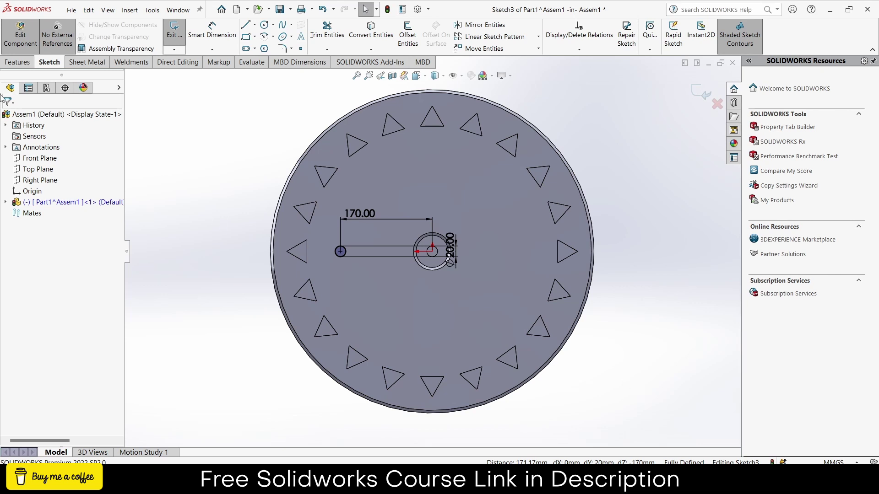
# Extrude the small circle 50 mm upward as a pin and round the pin's upper edge with a 10 mm fillet
pyautogui.click(17, 62)
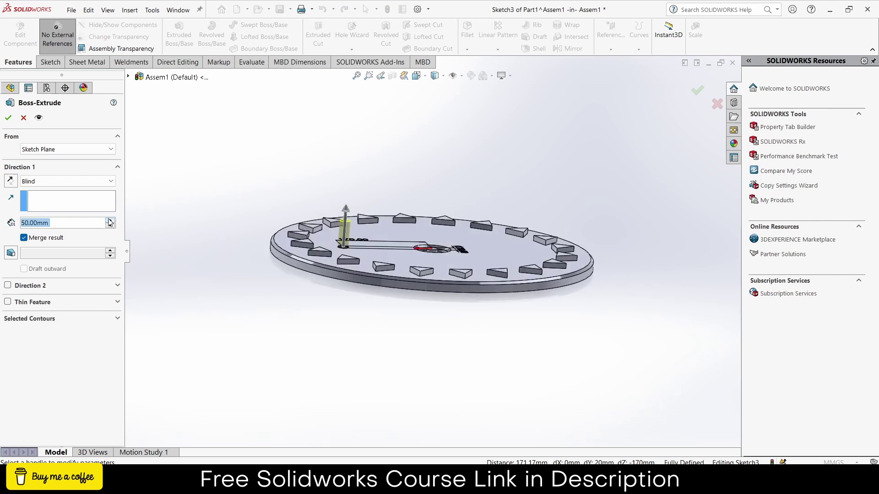
pyautogui.click(8, 118)
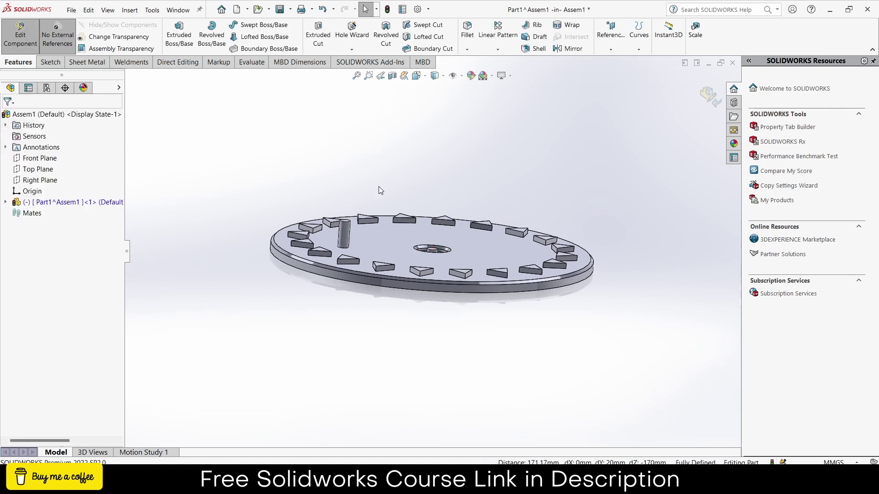
pyautogui.scroll(-3, 328, 215)
pyautogui.click(354, 210)
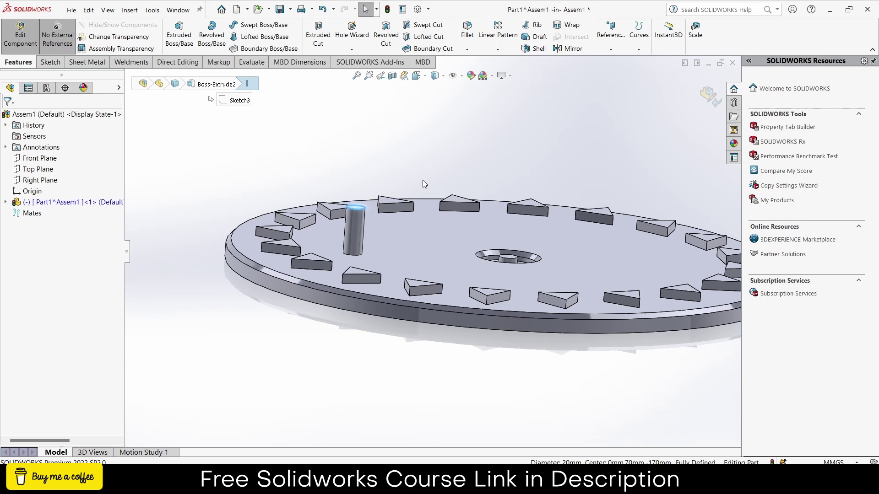
pyautogui.press('f')
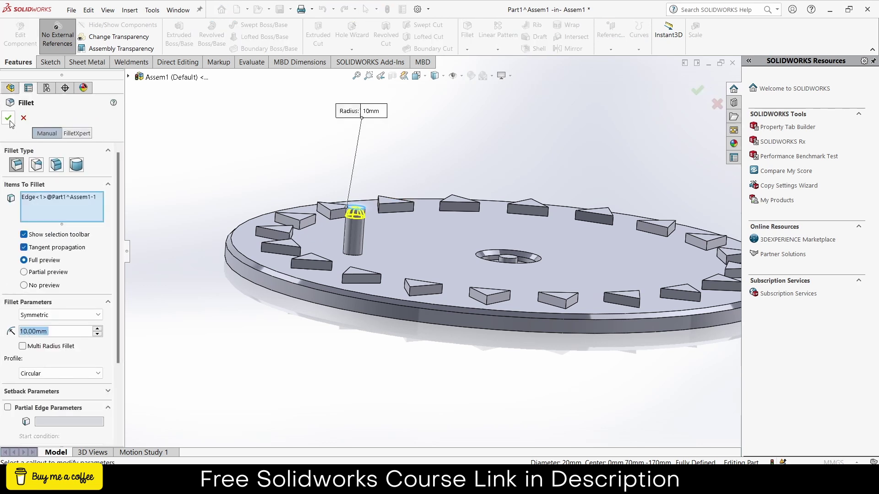
pyautogui.click(9, 119)
# Finish editing the disc part, return to the assembly, and move the disc freely to a new position
pyautogui.moveTo(451, 174); pyautogui.dragTo(454, 218, button='middle')
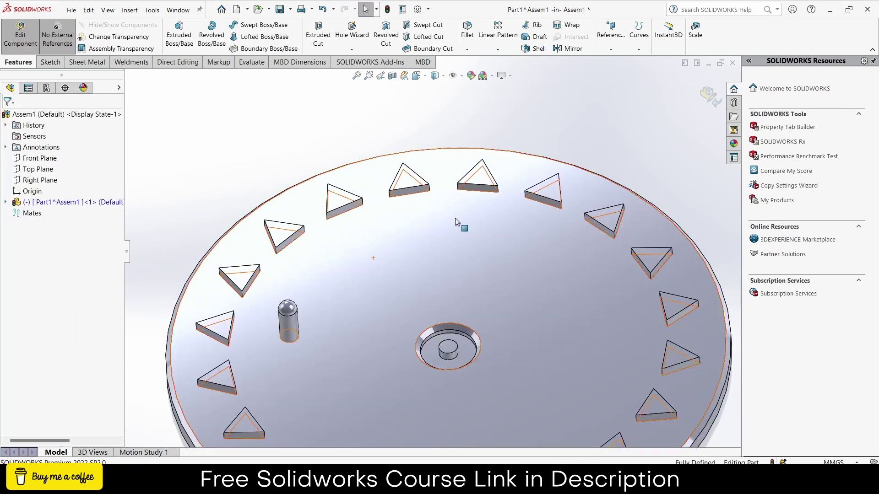
pyautogui.scroll(2, 455, 217)
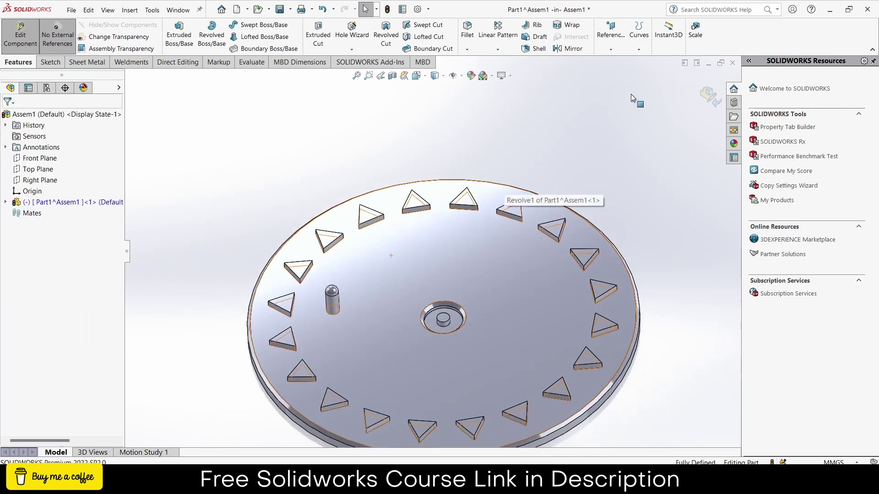
pyautogui.click(708, 96)
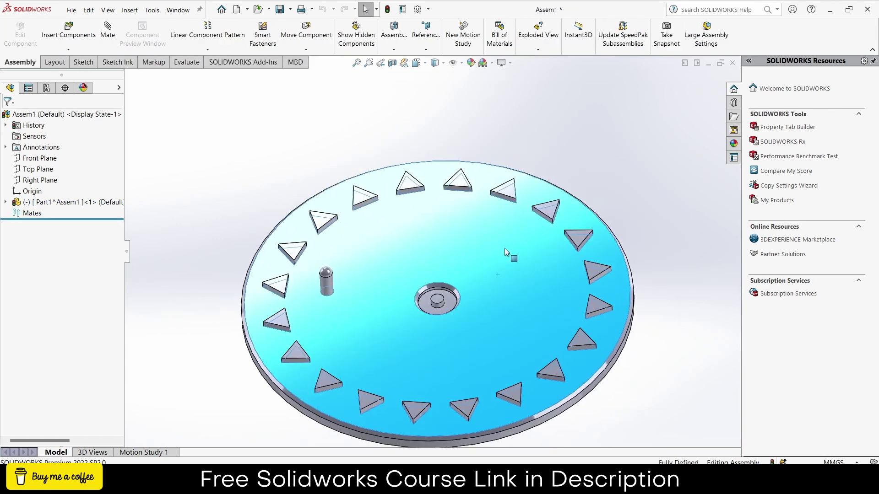
pyautogui.moveTo(505, 249); pyautogui.dragTo(548, 210)
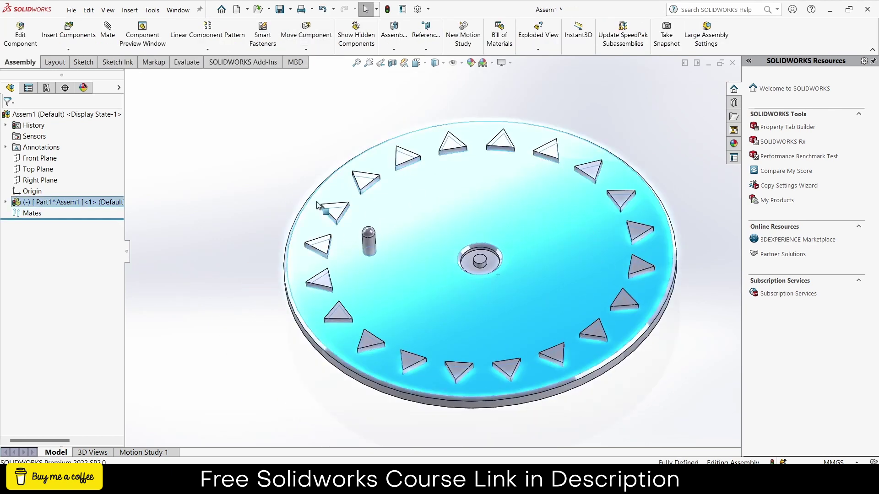
# Sketch a vertical centerline about 37 mm long from the origin on the assembly's Front Plane and exit the sketch
pyautogui.click(26, 160)
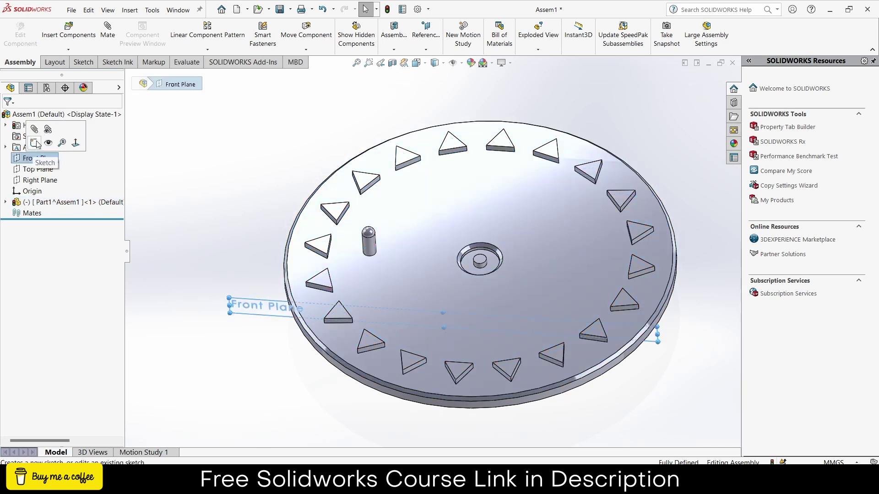
pyautogui.click(34, 143)
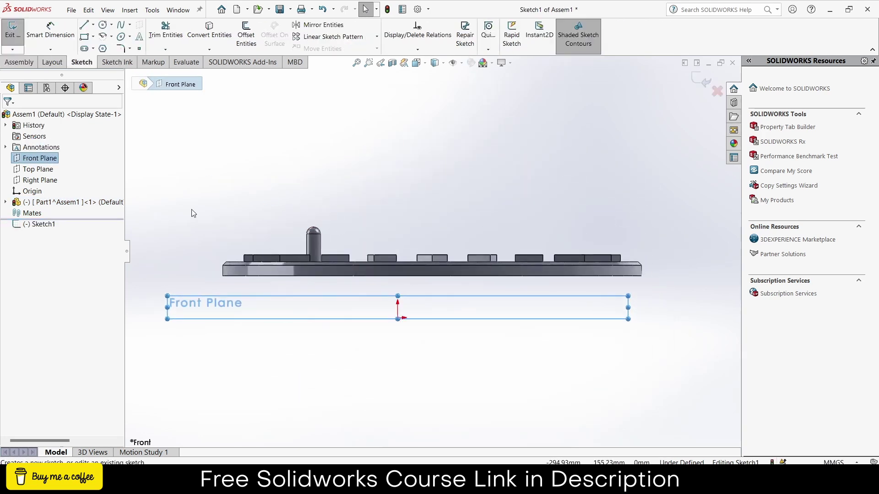
pyautogui.click(94, 26)
pyautogui.click(106, 49)
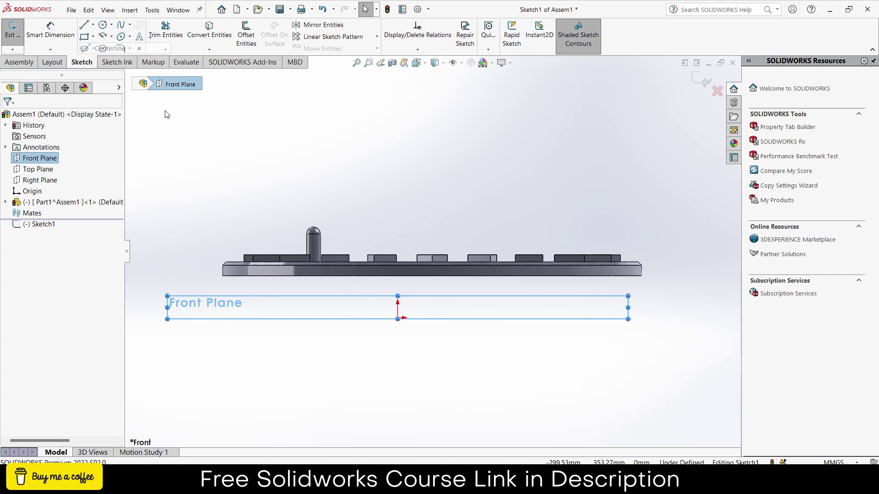
pyautogui.click(397, 318)
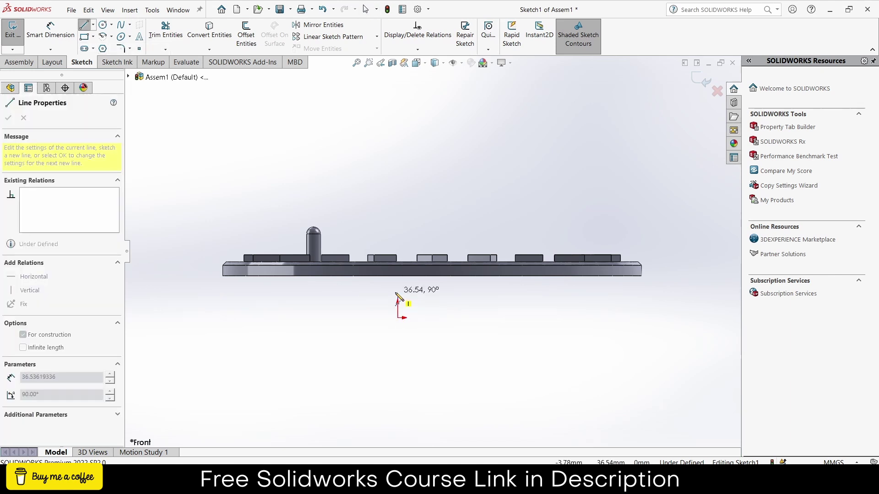
pyautogui.click(397, 292)
pyautogui.press('Escape')
pyautogui.press('Escape')
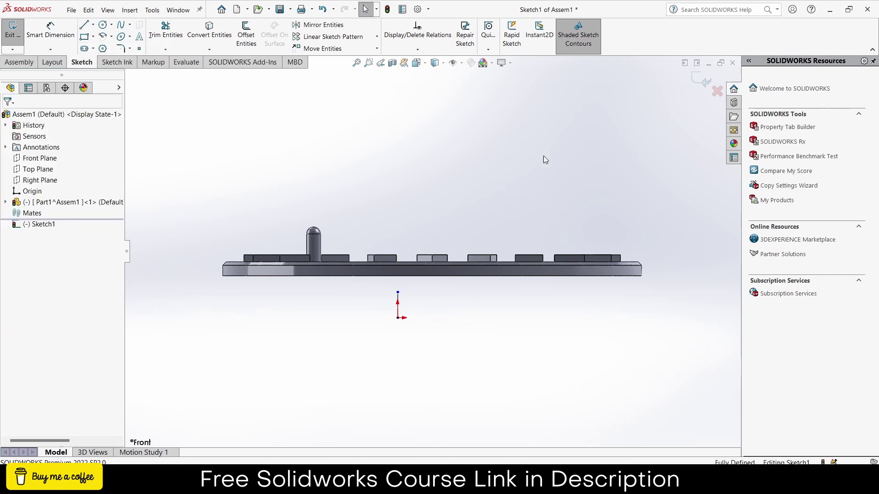
pyautogui.moveTo(544, 157); pyautogui.dragTo(536, 177, button='middle')
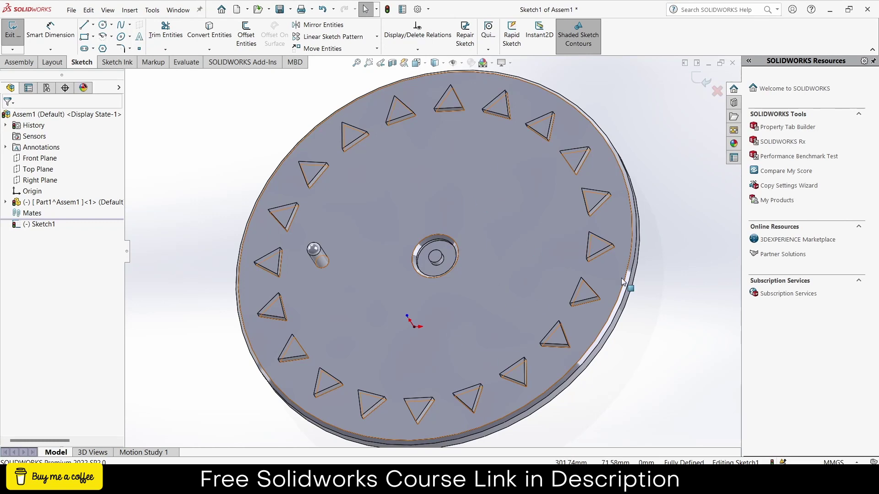
pyautogui.click(703, 81)
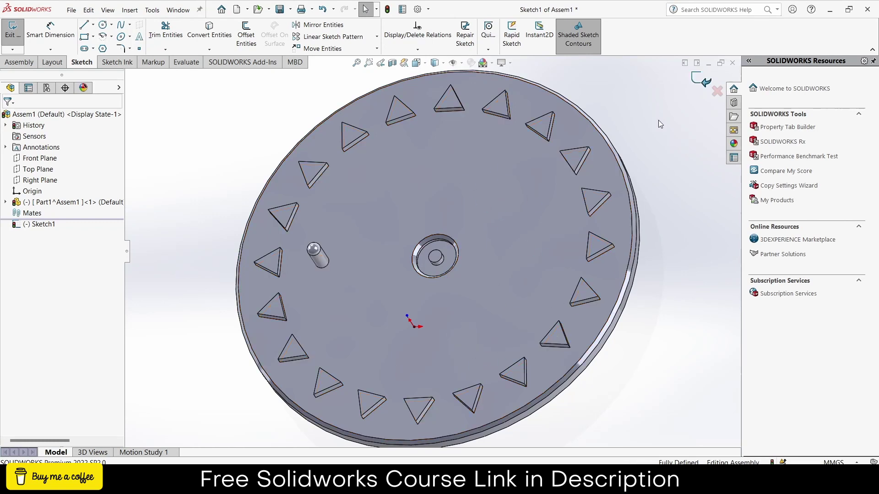
pyautogui.click(667, 278)
# Add a Concentric mate between the disc's outer rim face and the sketched centerline
pyautogui.click(103, 50)
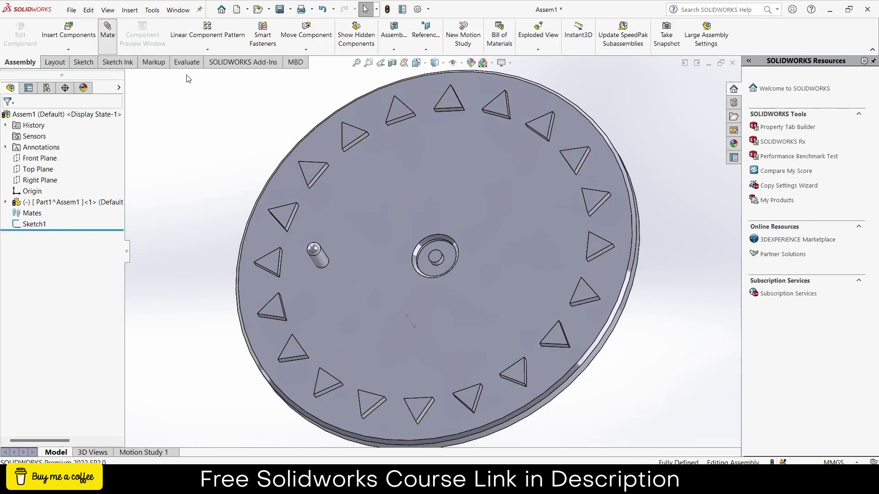
pyautogui.scroll(-4, 615, 295)
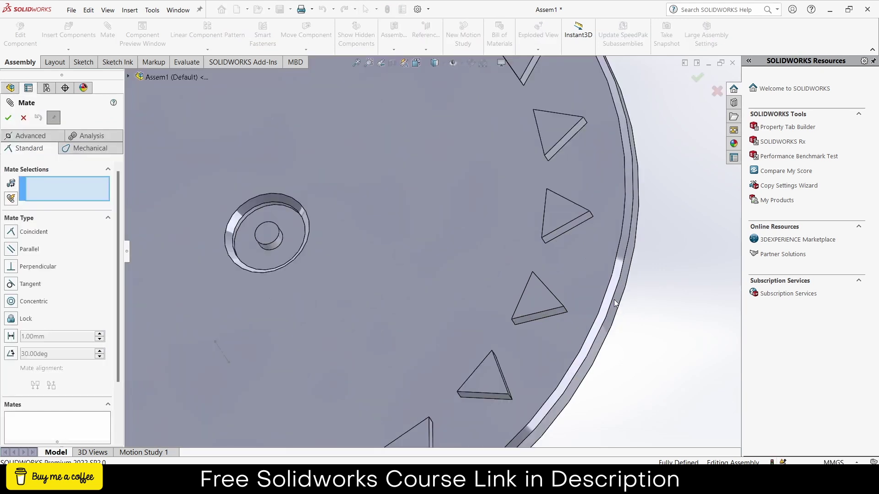
pyautogui.click(614, 301)
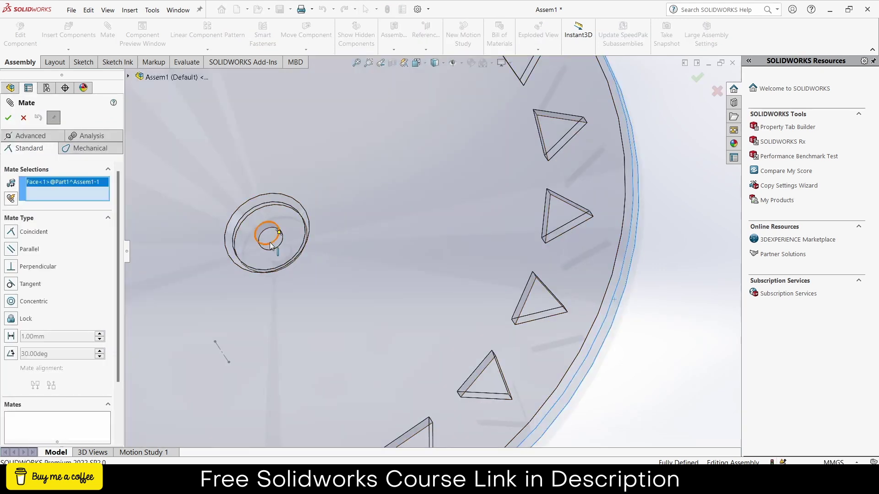
pyautogui.click(221, 351)
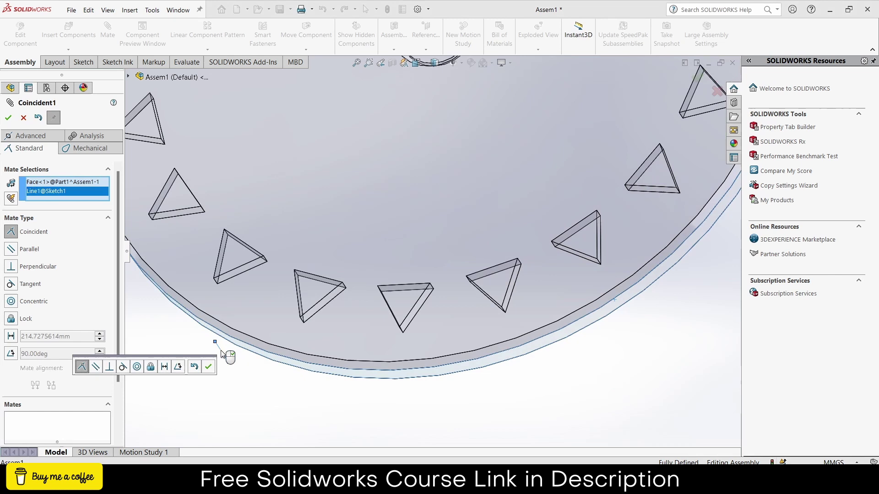
pyautogui.click(136, 367)
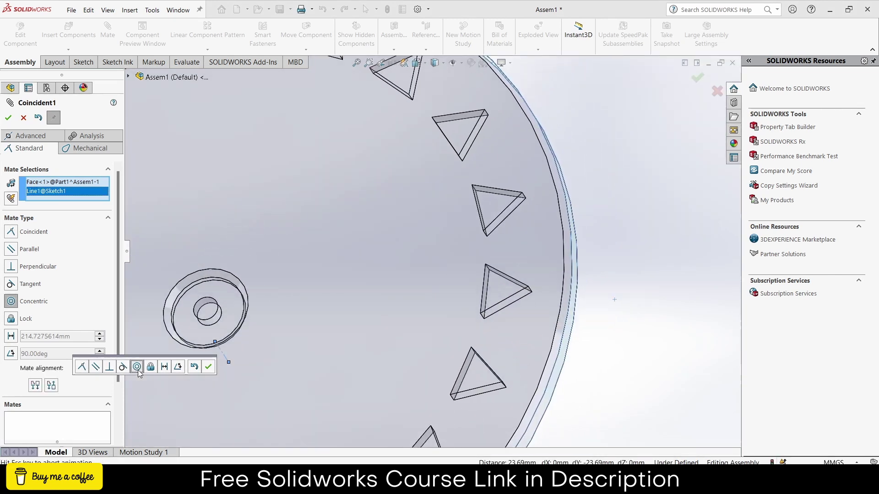
pyautogui.click(223, 368)
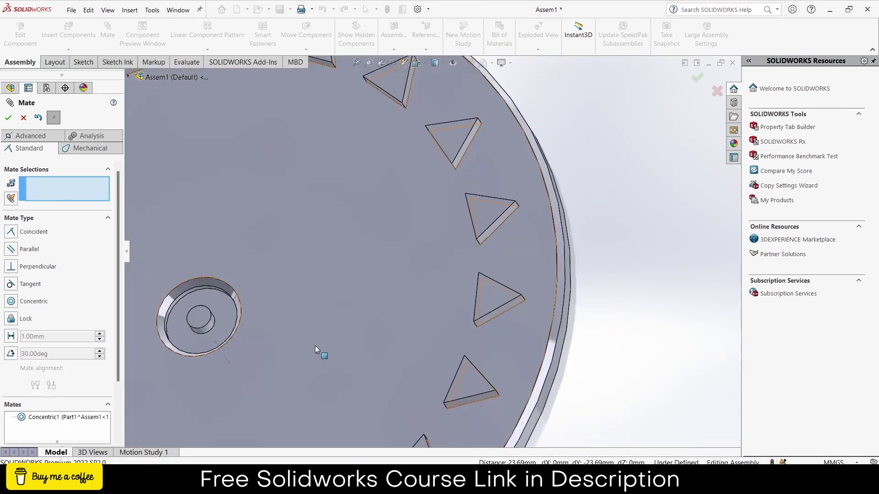
# Add a Coincident mate between the disc's flat face and the assembly's Top Plane, and finish mating
pyautogui.click(349, 349)
pyautogui.press('f')
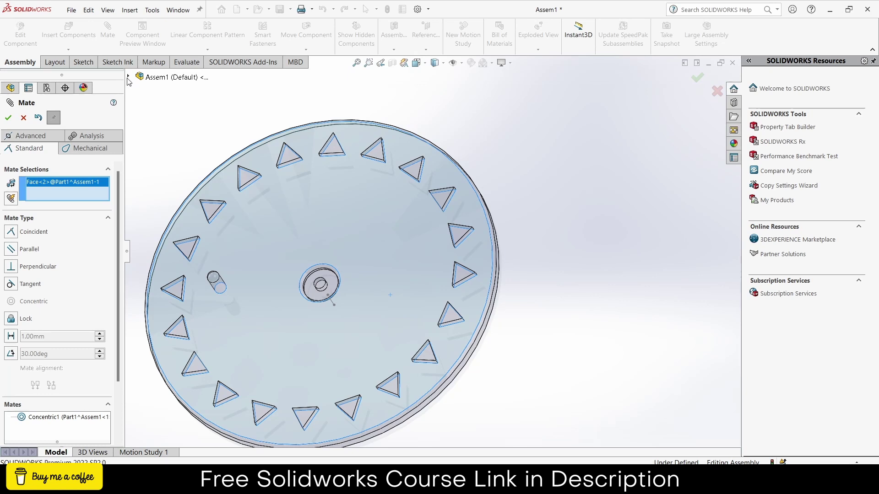
pyautogui.click(128, 77)
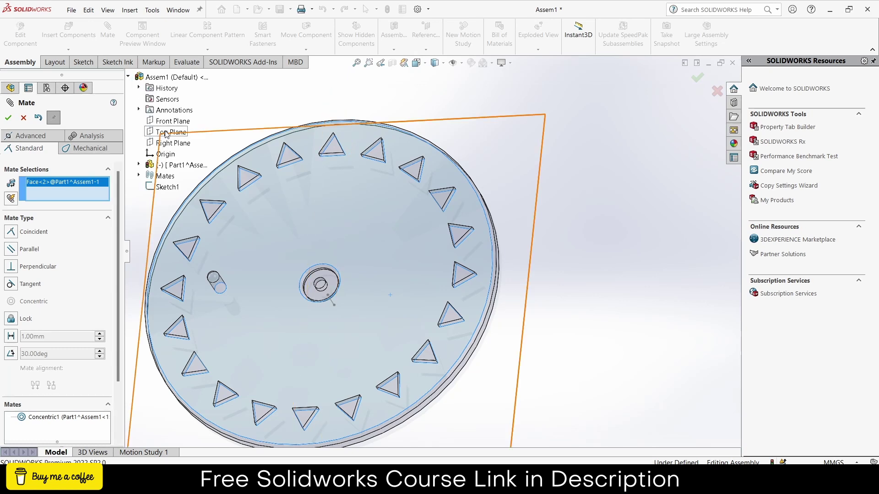
pyautogui.click(167, 132)
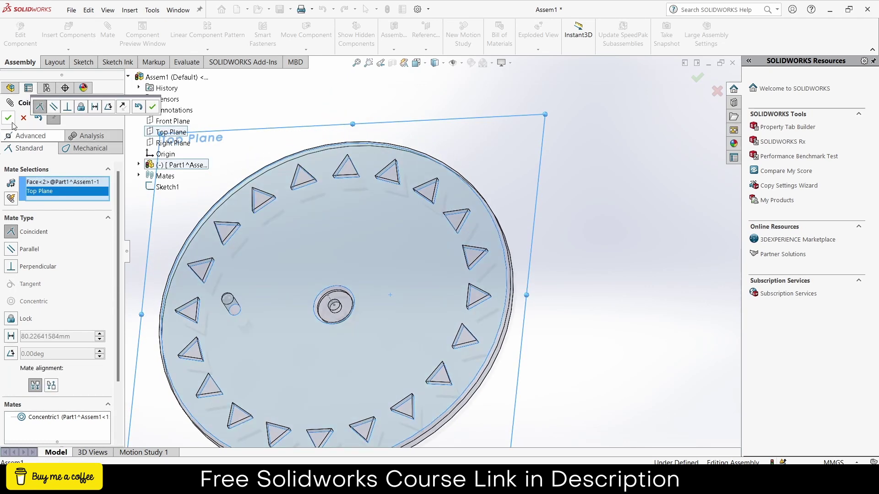
pyautogui.click(152, 107)
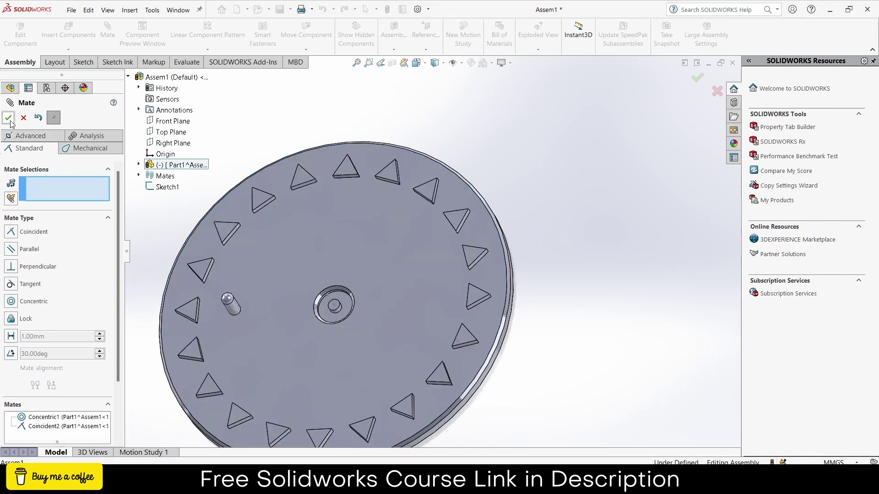
pyautogui.click(8, 118)
# Turn the disc freely about its central axis and clear the selection
pyautogui.click(413, 260)
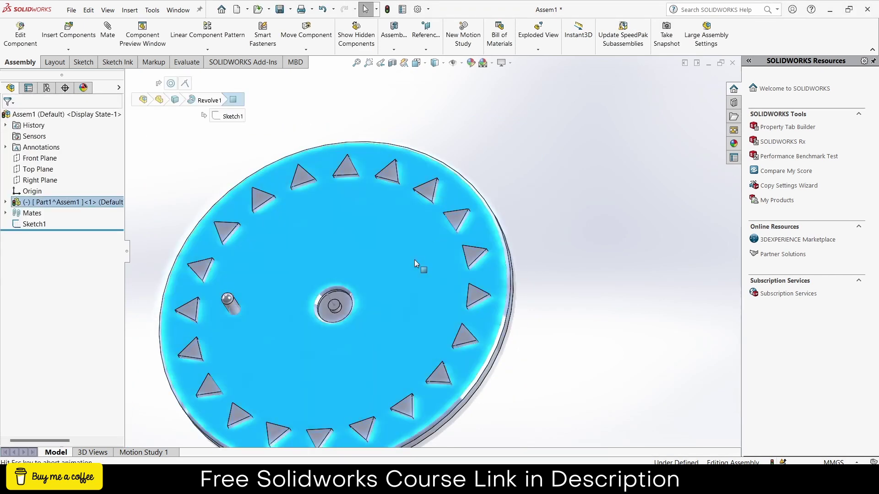
pyautogui.hotkey('ctrl', '8')
pyautogui.moveTo(437, 237); pyautogui.dragTo(373, 276)
pyautogui.click(626, 293)
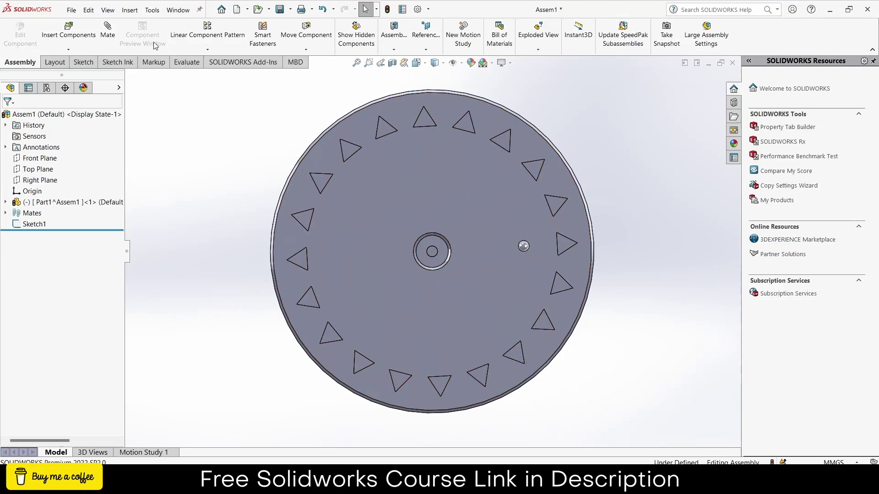
# Insert a new part into the assembly, positioned on the disc's triangle-side face, and enable No External References
pyautogui.click(76, 50)
pyautogui.click(78, 76)
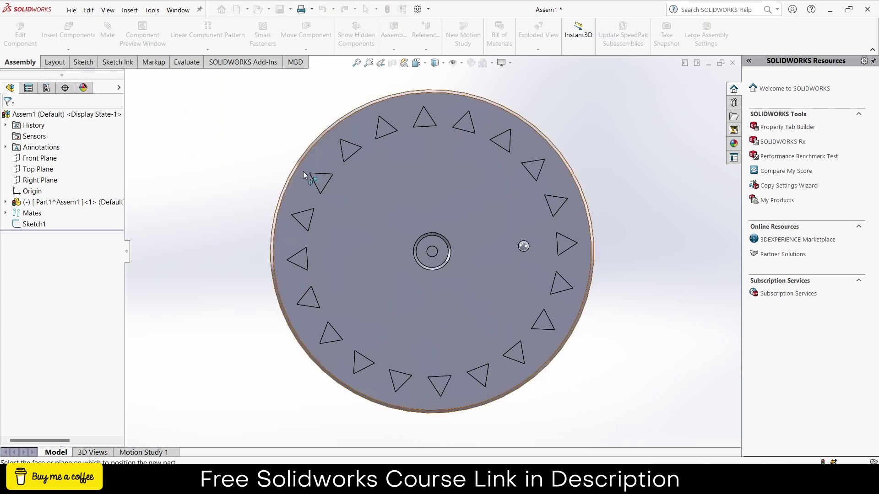
pyautogui.click(379, 198)
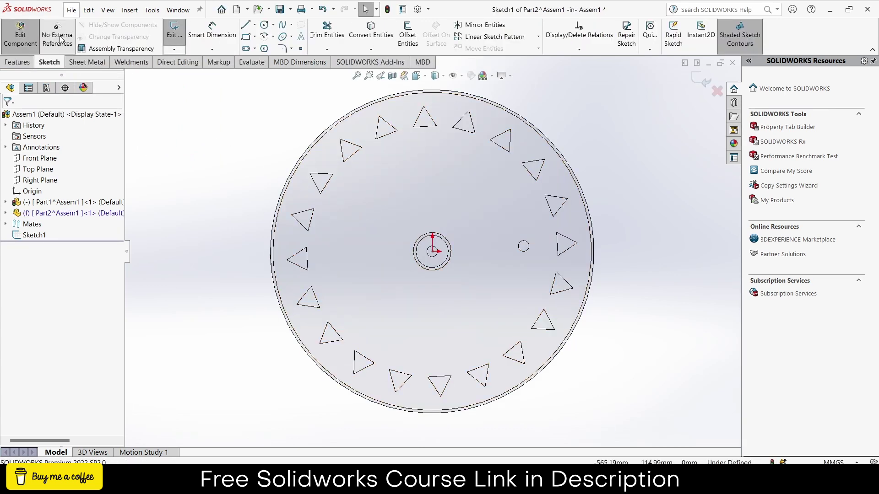
pyautogui.click(56, 43)
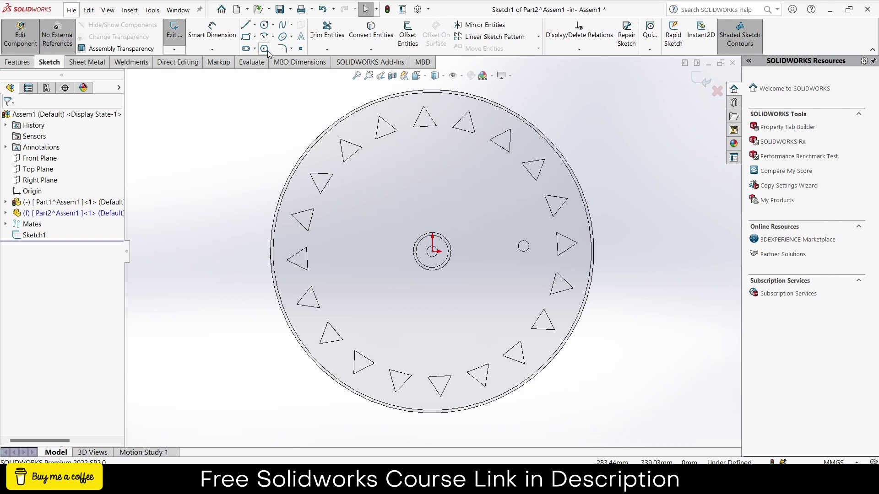
# Sketch a circle centered on the disc's center and set its diameter to 460 mm
pyautogui.click(264, 25)
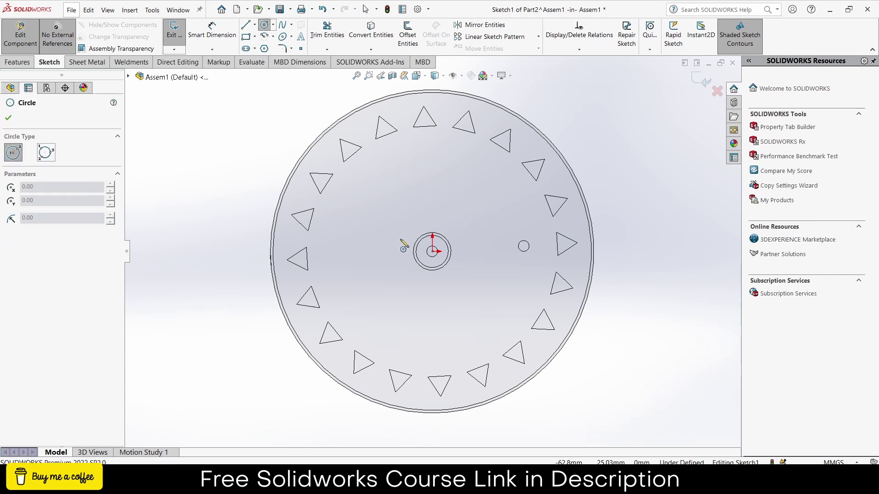
pyautogui.click(432, 251)
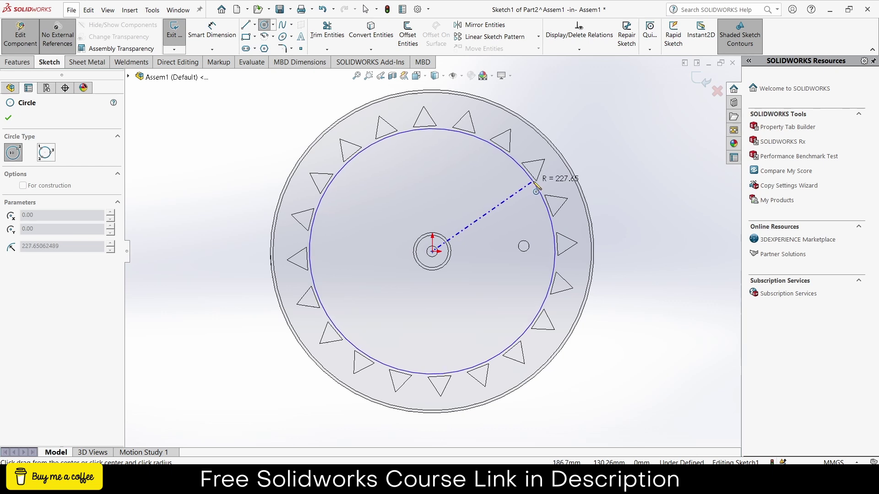
pyautogui.click(531, 178)
pyautogui.click(220, 39)
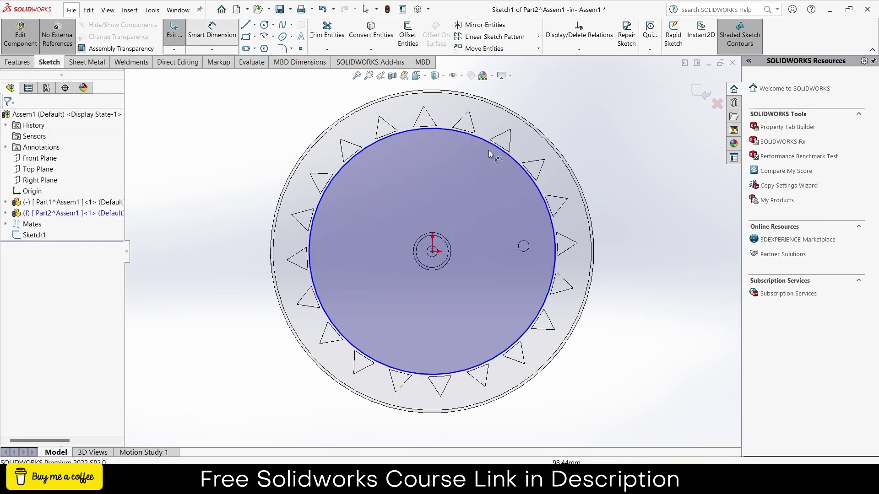
pyautogui.click(546, 195)
pyautogui.click(630, 195)
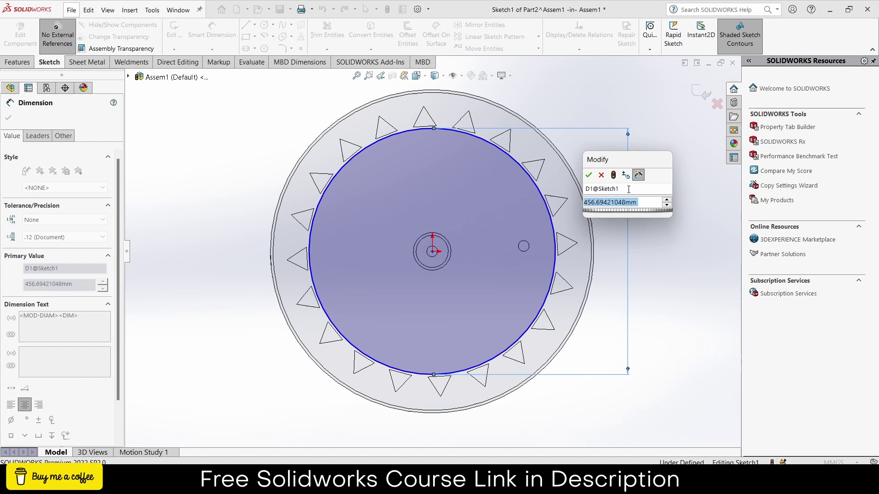
pyautogui.write('460')
pyautogui.press('Return')
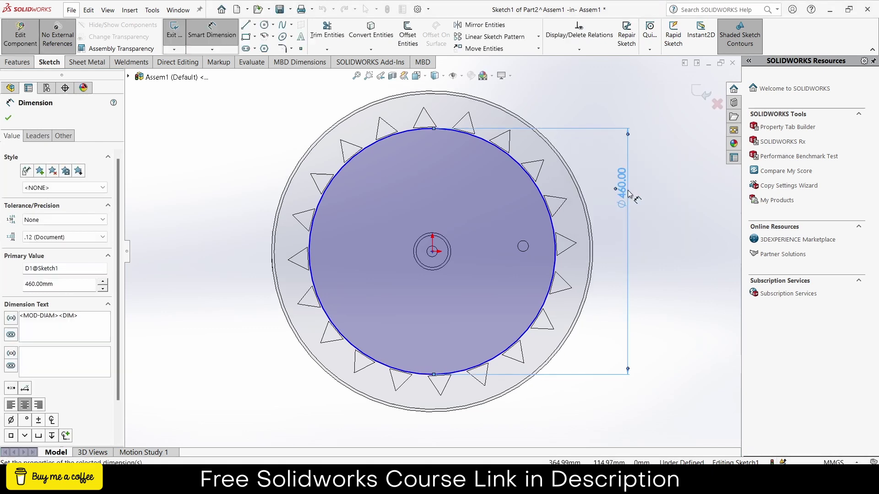
pyautogui.press('Escape')
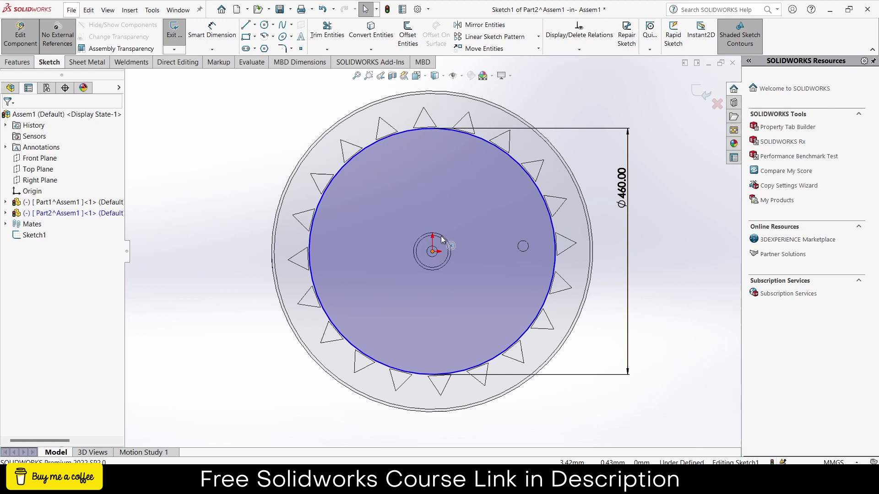
# Pull the circle's center off the origin and constrain it to the origin with a Coincident relation
pyautogui.moveTo(432, 252); pyautogui.dragTo(440, 235)
pyautogui.keyDown('ctrl'); pyautogui.click(433, 252); pyautogui.keyUp('ctrl')
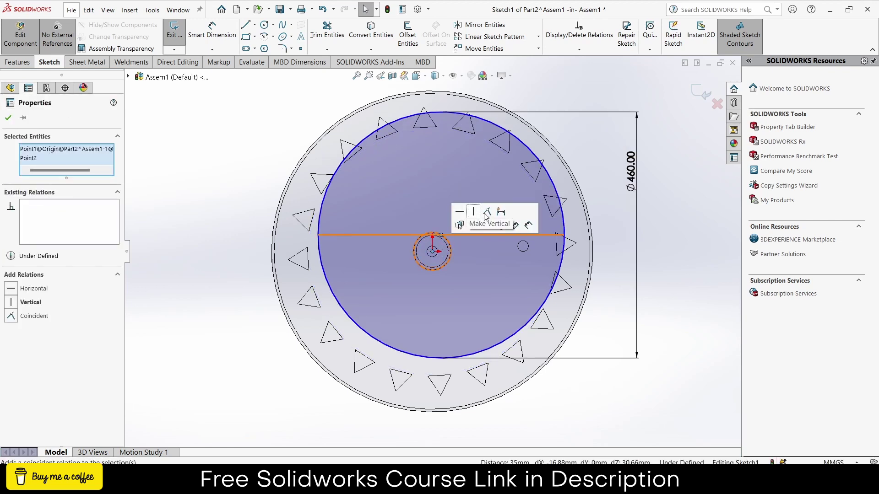
pyautogui.click(485, 214)
pyautogui.click(683, 284)
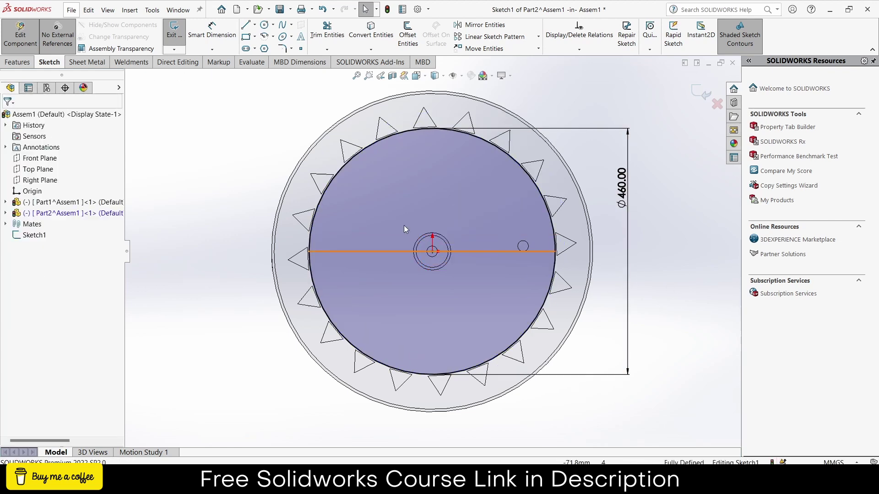
# Sketch a vertical line about 443 mm long across the circle, left of its center, ending on the circle
pyautogui.scroll(-3, 405, 223)
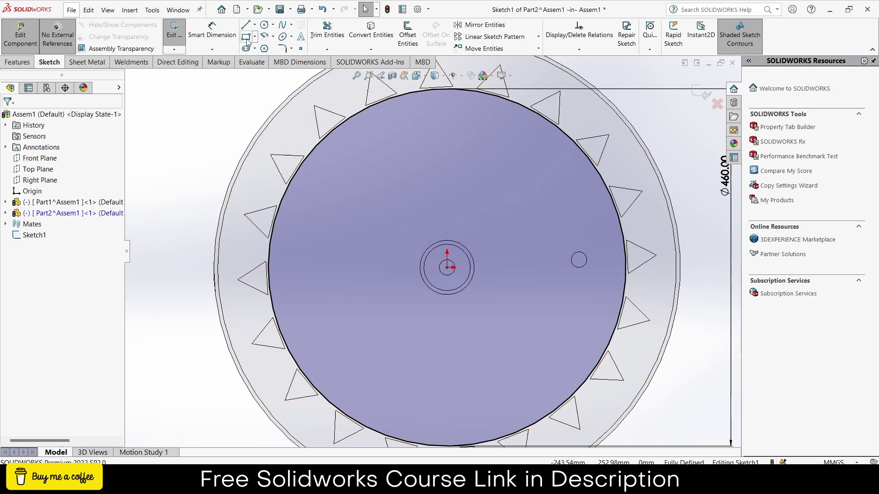
pyautogui.click(251, 27)
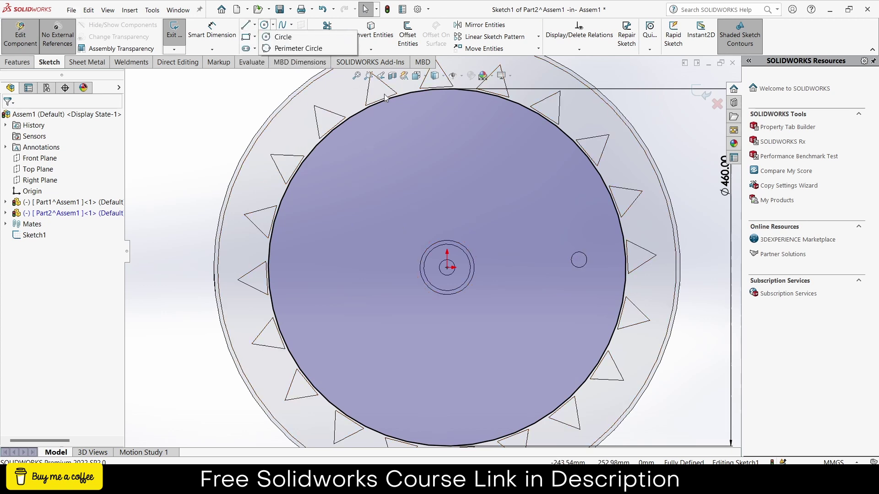
pyautogui.click(246, 25)
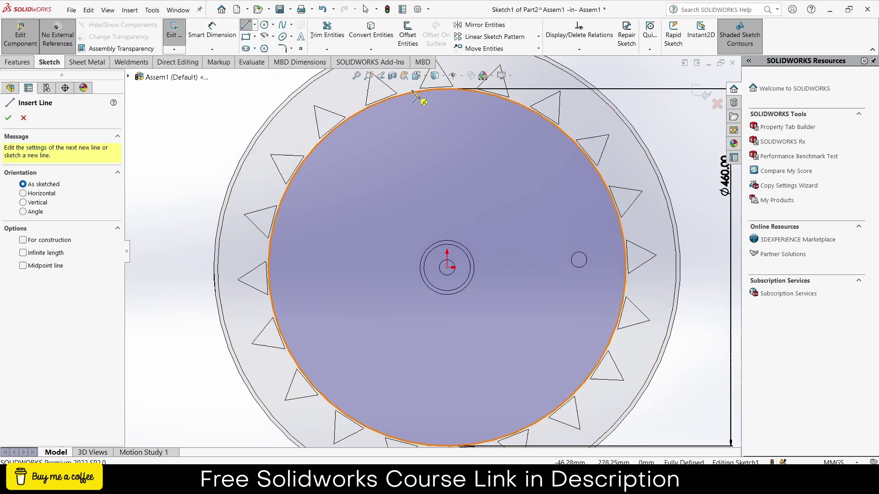
pyautogui.click(398, 96)
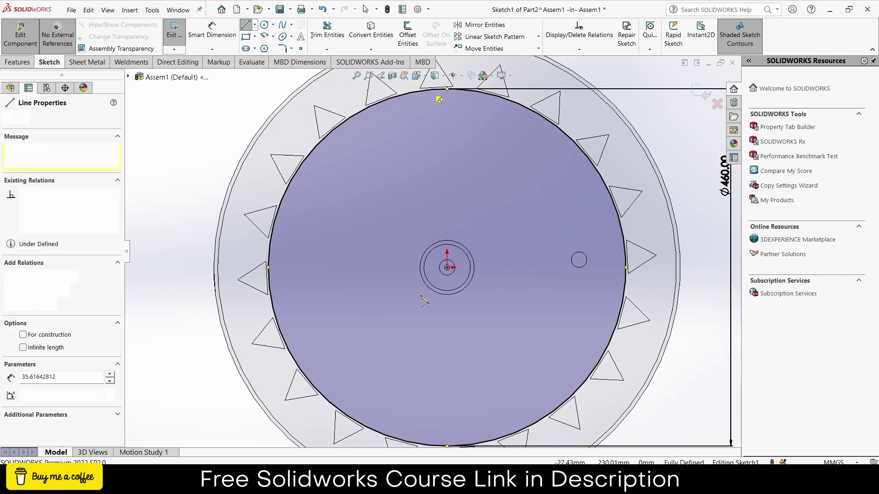
pyautogui.click(398, 440)
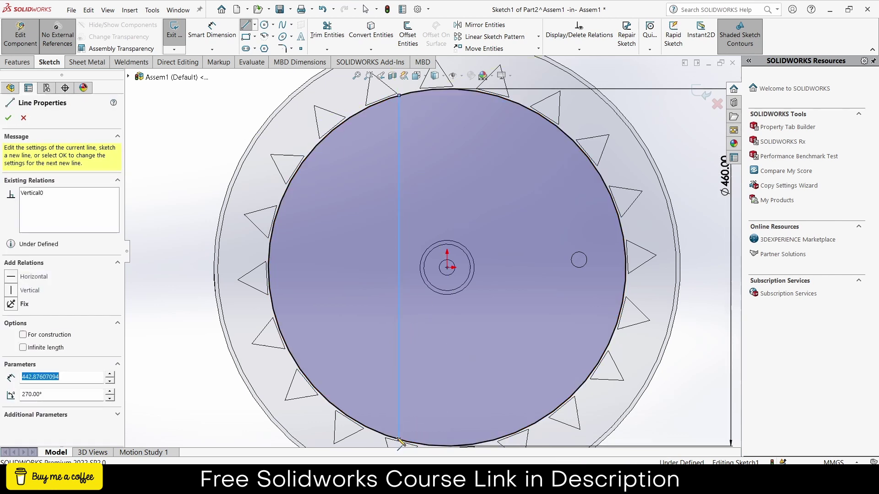
pyautogui.press('Escape')
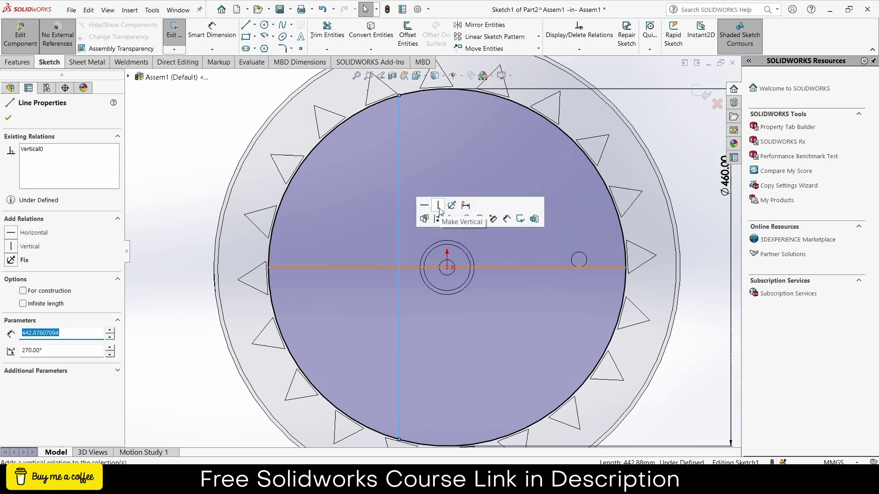
pyautogui.press('f')
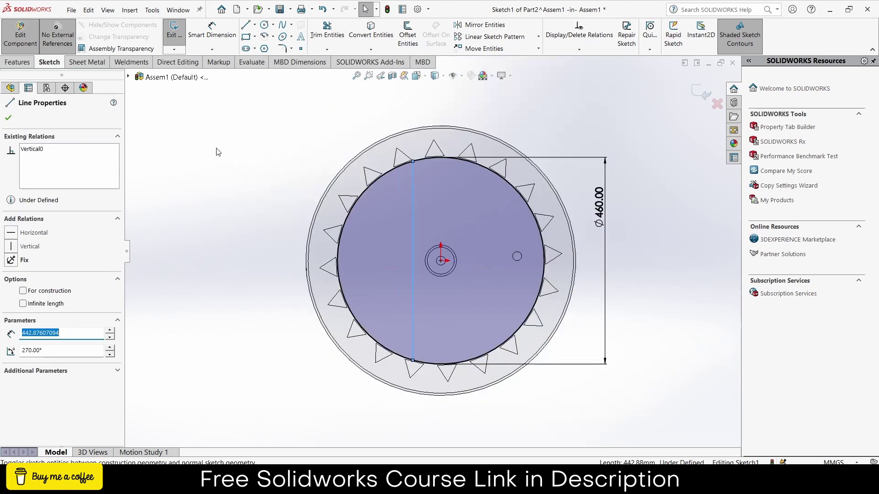
# Set the distance between the vertical line and the origin to 60 mm
pyautogui.click(214, 40)
pyautogui.click(413, 261)
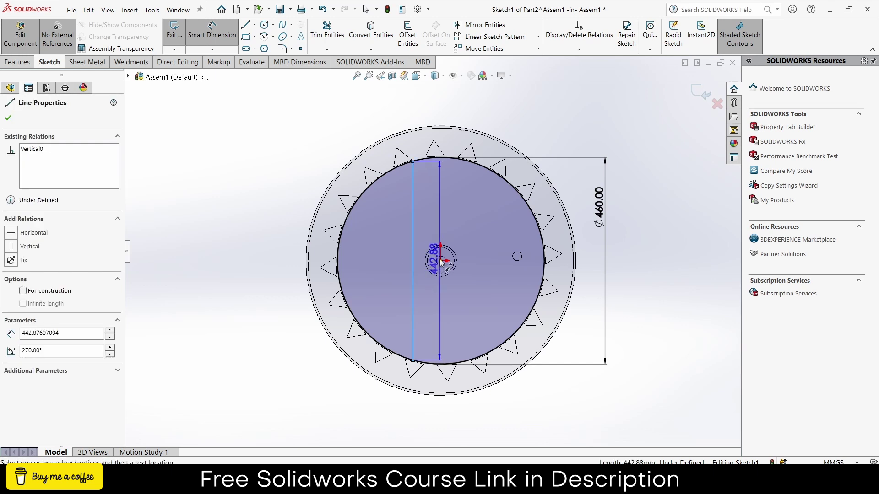
pyautogui.click(440, 261)
pyautogui.click(438, 284)
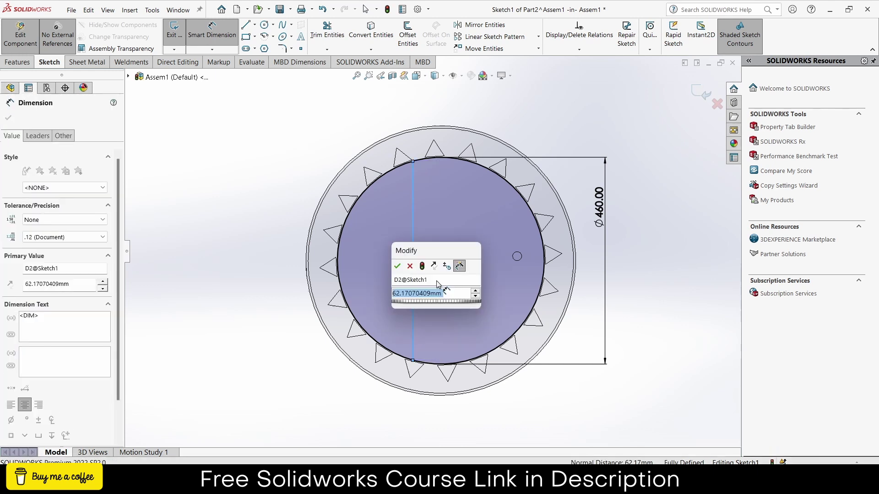
pyautogui.press('Return')
# Trim away the circle's arc to the left of the vertical line with Power trim
pyautogui.scroll(-2, 414, 208)
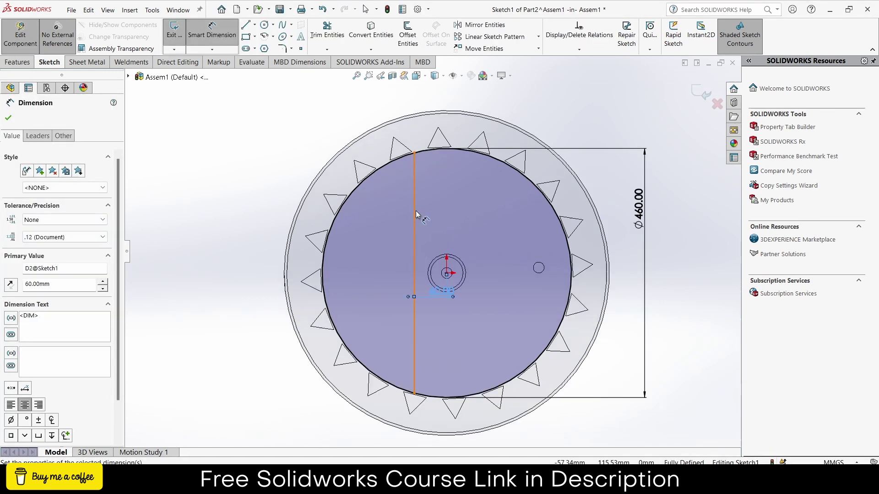
pyautogui.click(316, 30)
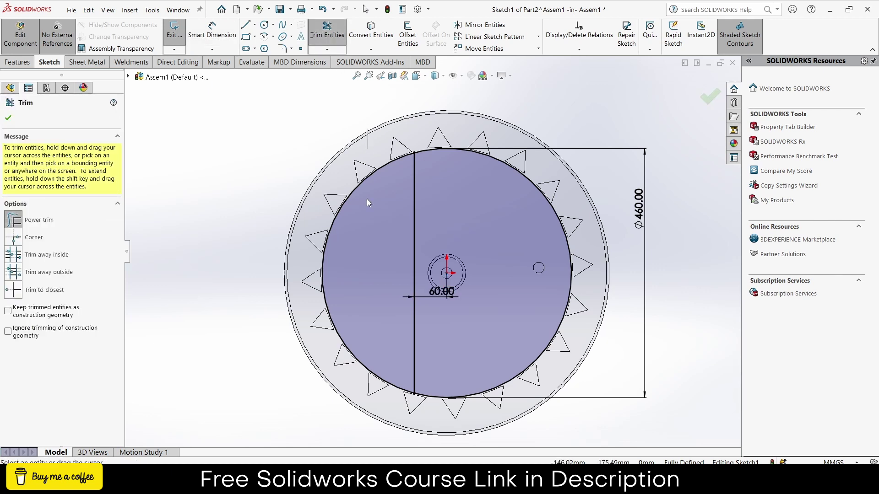
pyautogui.moveTo(362, 198); pyautogui.dragTo(364, 296)
pyautogui.scroll(-2, 420, 258)
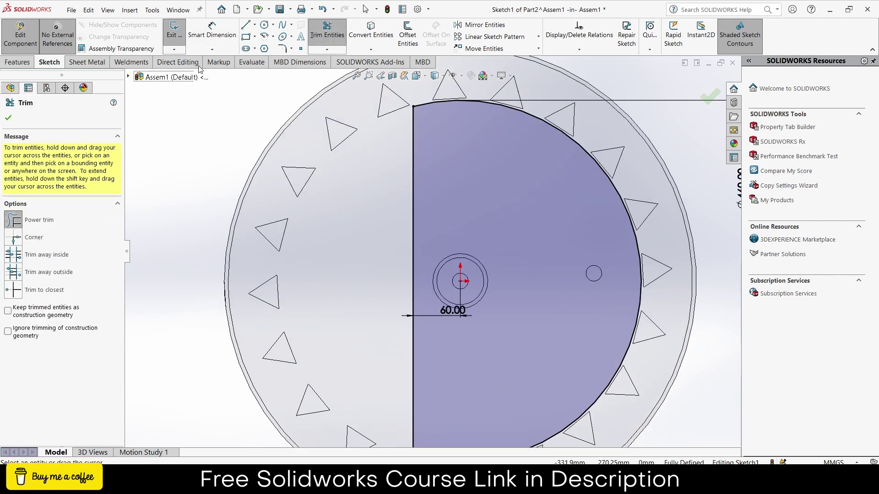
# Round both corners between the vertical line and the arc with 30 mm sketch fillets
pyautogui.click(282, 49)
pyautogui.click(423, 103)
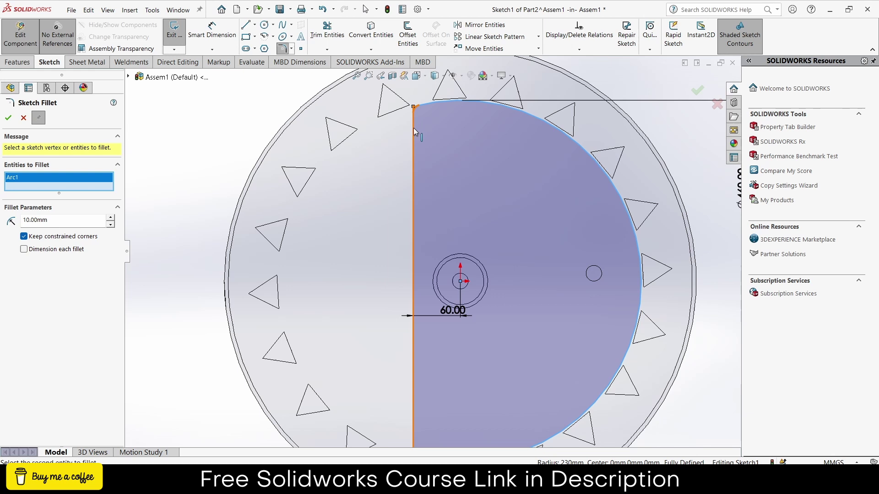
pyautogui.click(413, 127)
pyautogui.scroll(3, 429, 338)
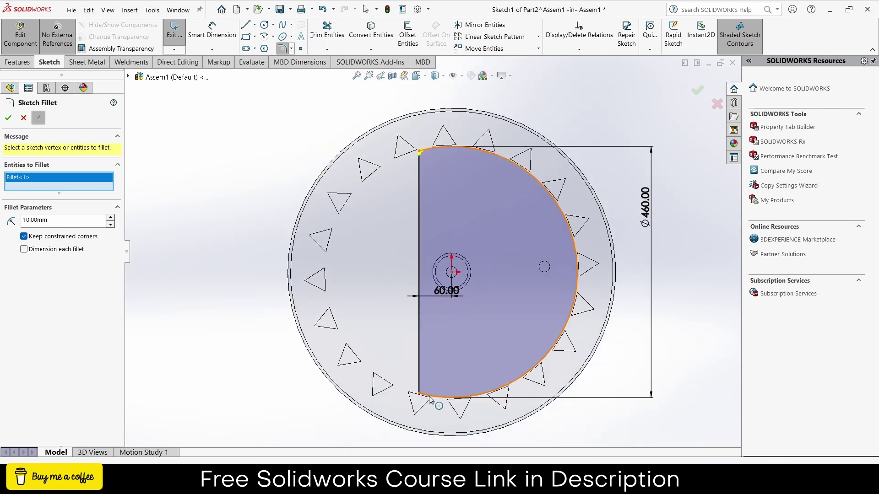
pyautogui.click(429, 399)
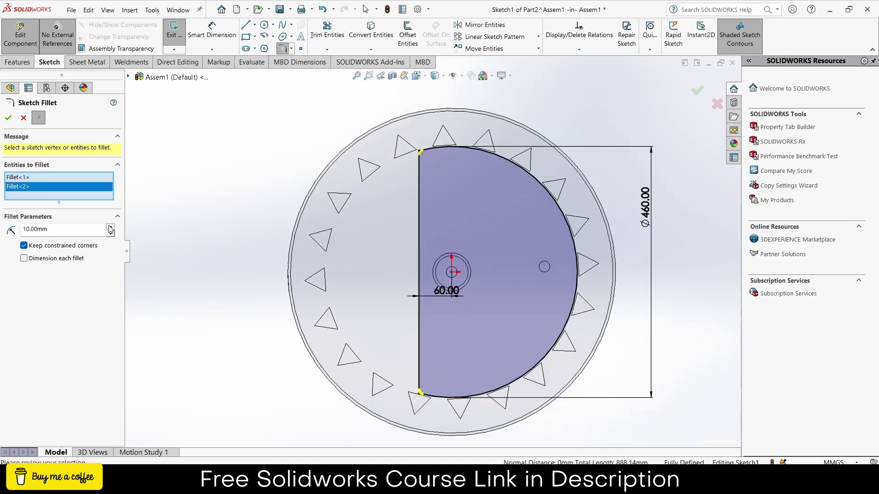
pyautogui.click(8, 118)
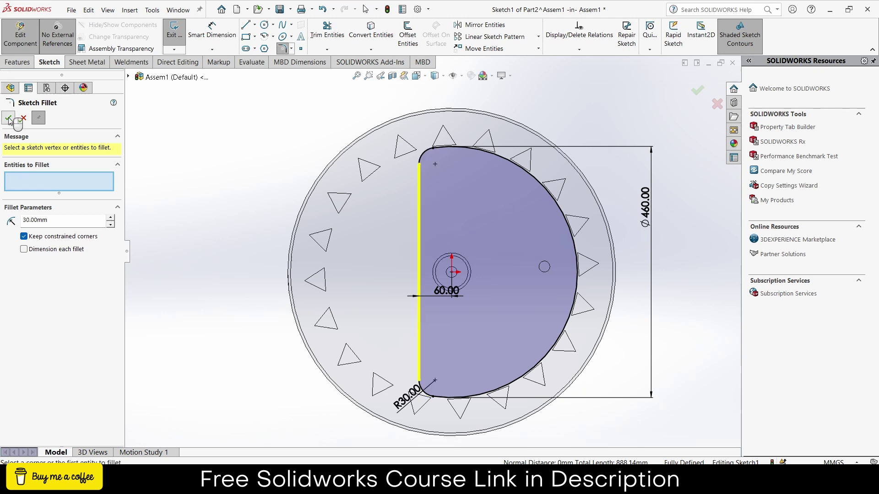
pyautogui.click(8, 117)
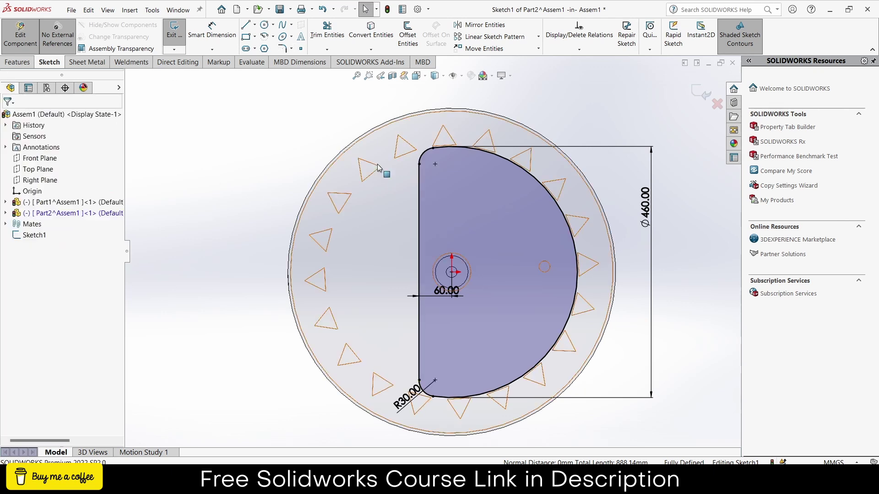
# Sketch a centerpoint arc slot centered on the origin, about 170 mm in radius, 155° in sweep and 34 mm wide
pyautogui.click(254, 48)
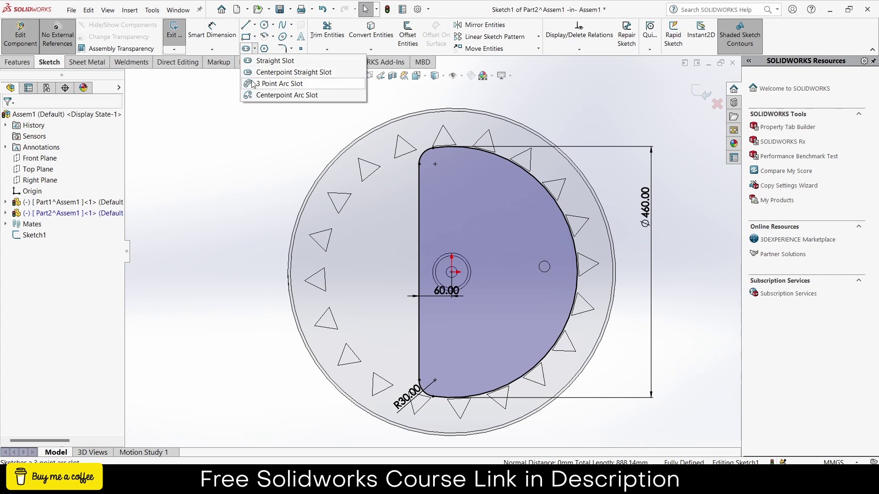
pyautogui.click(256, 95)
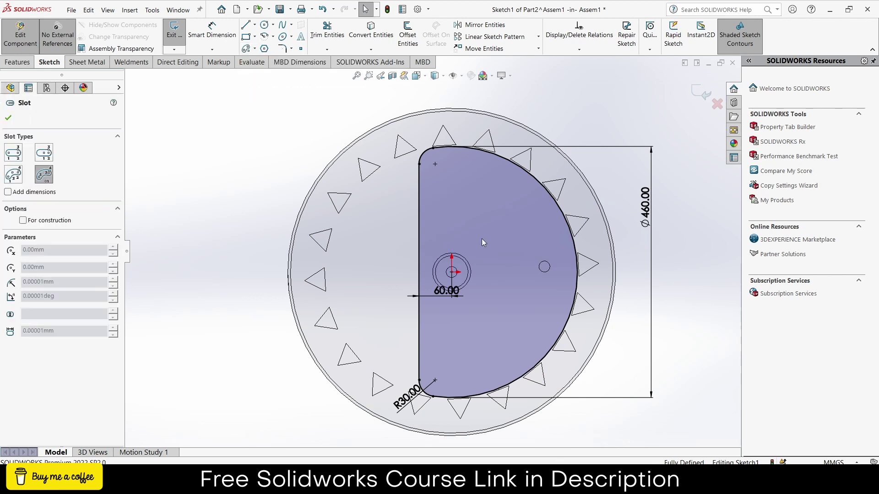
pyautogui.click(451, 272)
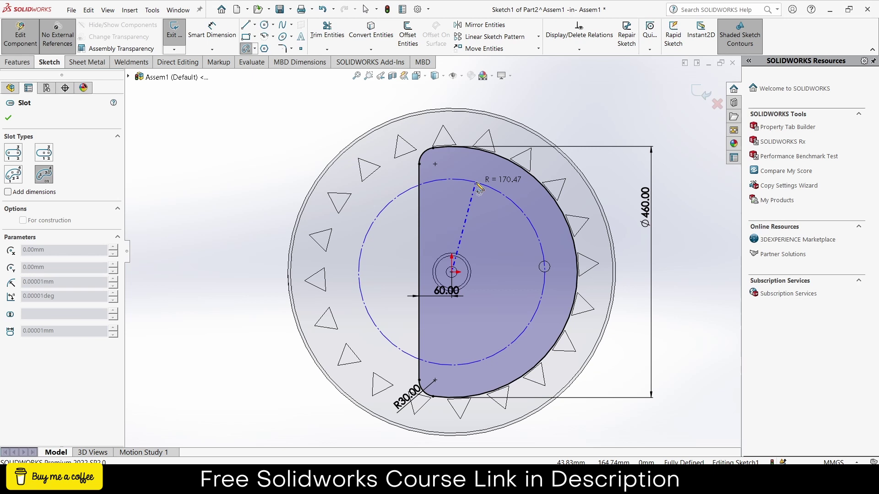
pyautogui.click(476, 185)
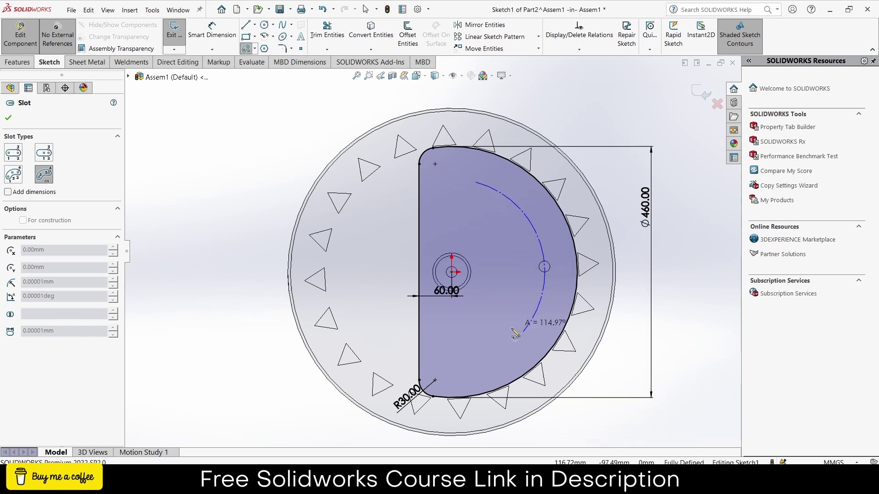
pyautogui.click(470, 362)
pyautogui.click(476, 372)
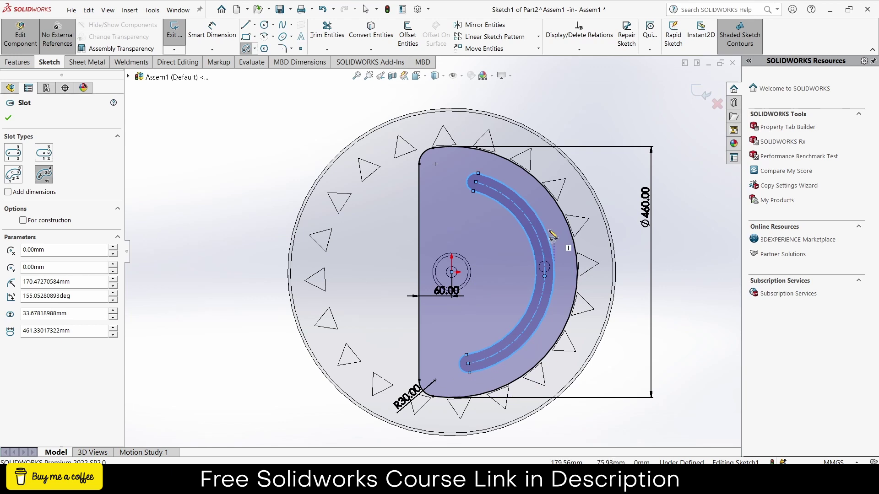
pyautogui.press('Escape')
# Set the arc slot's centerline radius to 170 mm
pyautogui.click(215, 34)
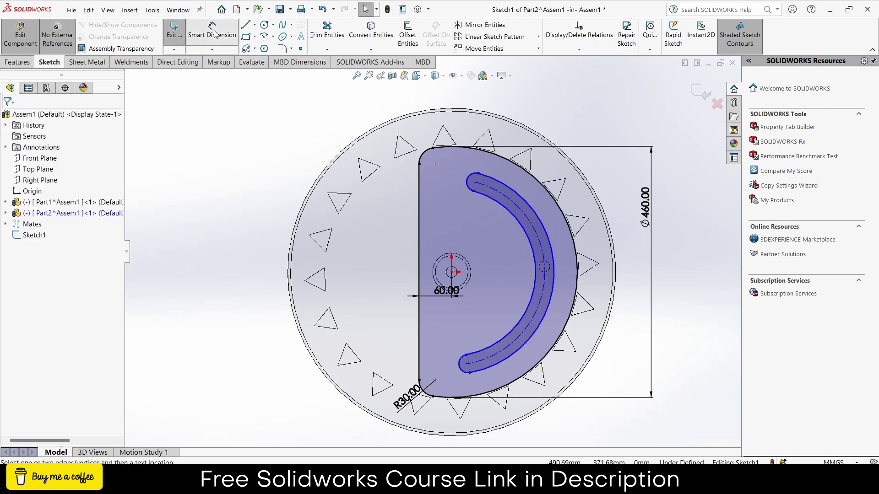
pyautogui.click(543, 259)
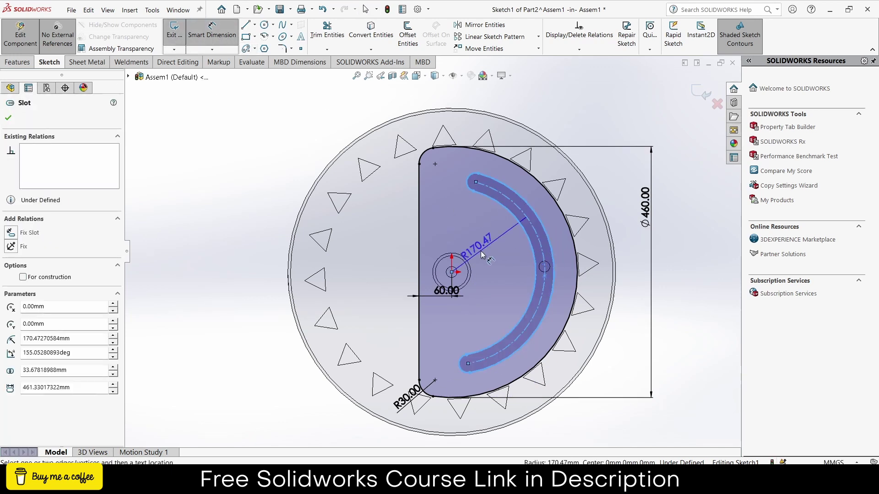
pyautogui.click(489, 259)
pyautogui.write('1')
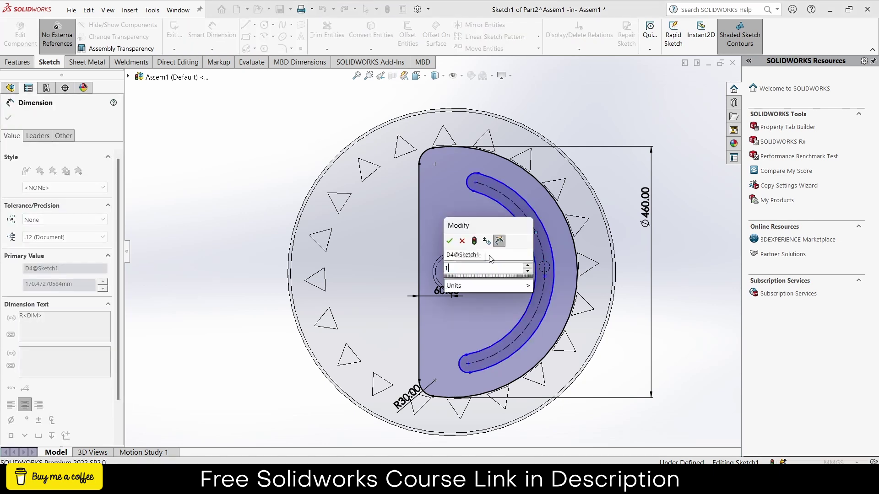
pyautogui.write('70')
pyautogui.press('Return')
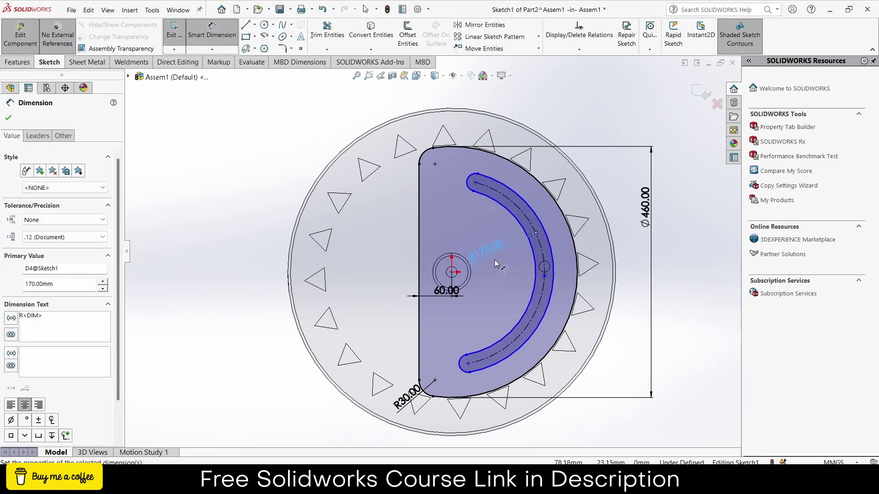
# Set the radius of the arc slot's upper rounded end to 10 mm
pyautogui.scroll(-3, 503, 266)
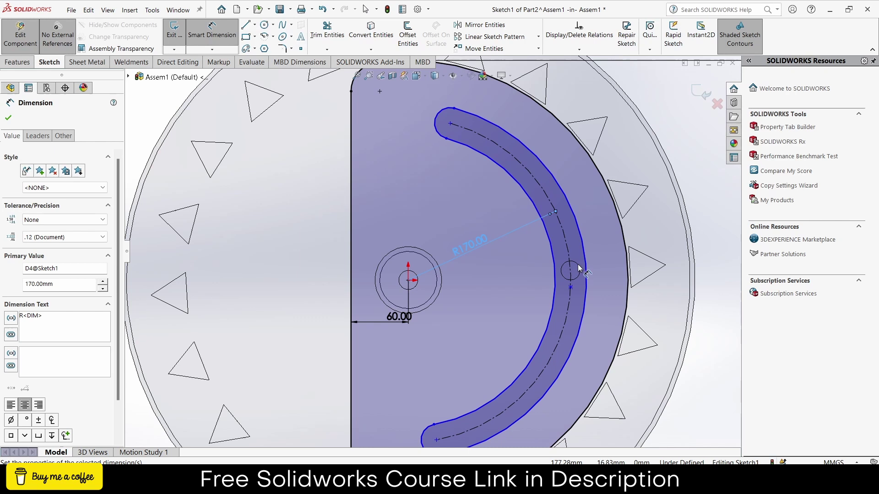
pyautogui.click(446, 112)
pyautogui.click(405, 111)
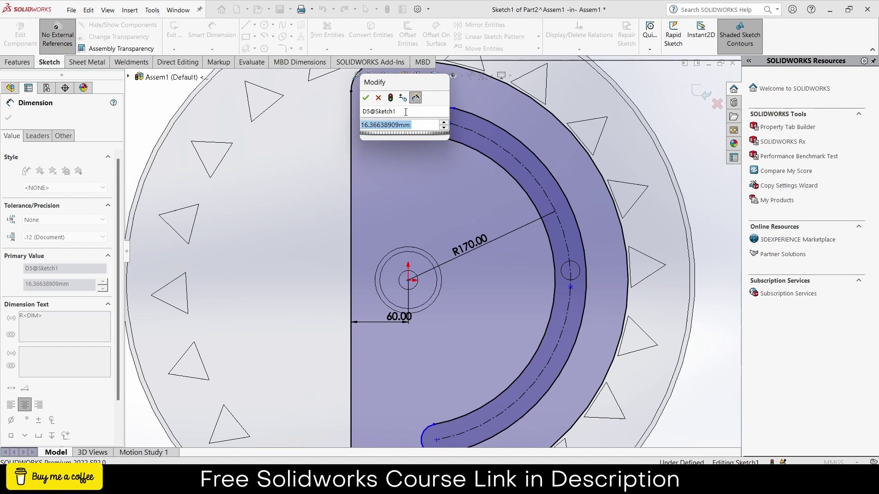
pyautogui.write('10')
pyautogui.press('Return')
pyautogui.press('f')
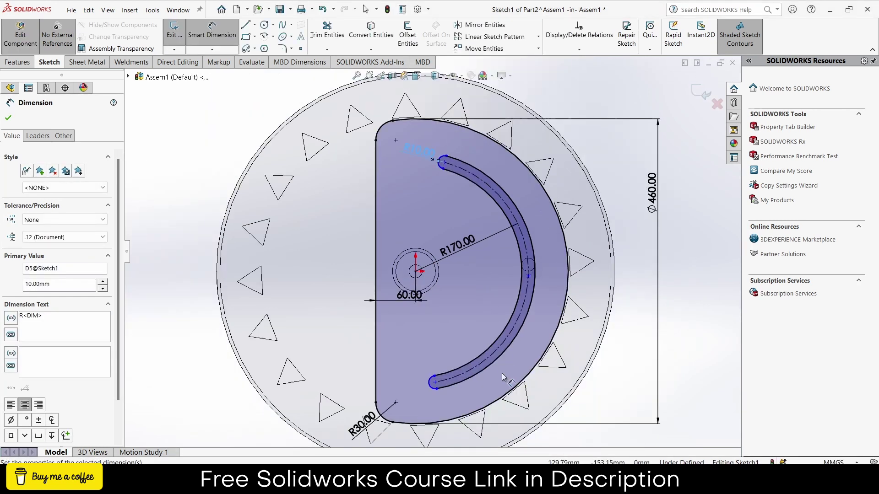
# Try to add a radius dimension to the arc slot's lower rounded end
pyautogui.scroll(-3, 462, 371)
pyautogui.click(413, 353)
pyautogui.click(390, 345)
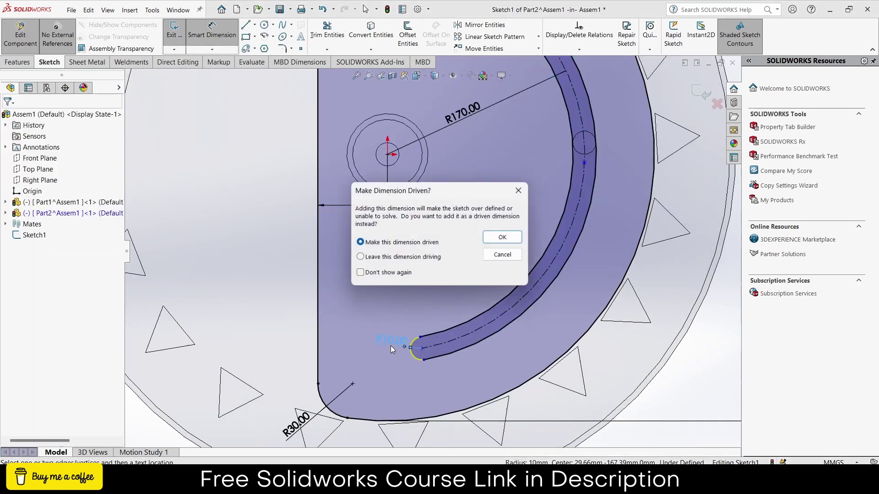
pyautogui.click(502, 255)
pyautogui.press('f')
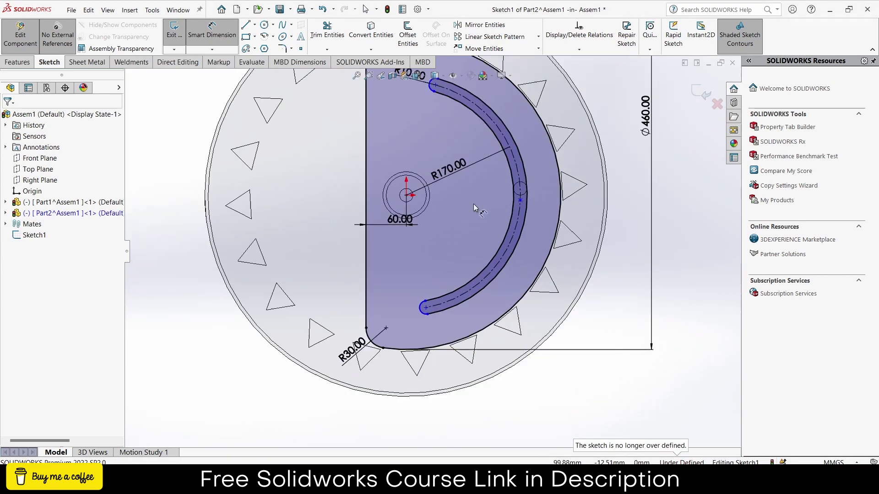
pyautogui.press('Escape')
pyautogui.click(436, 90)
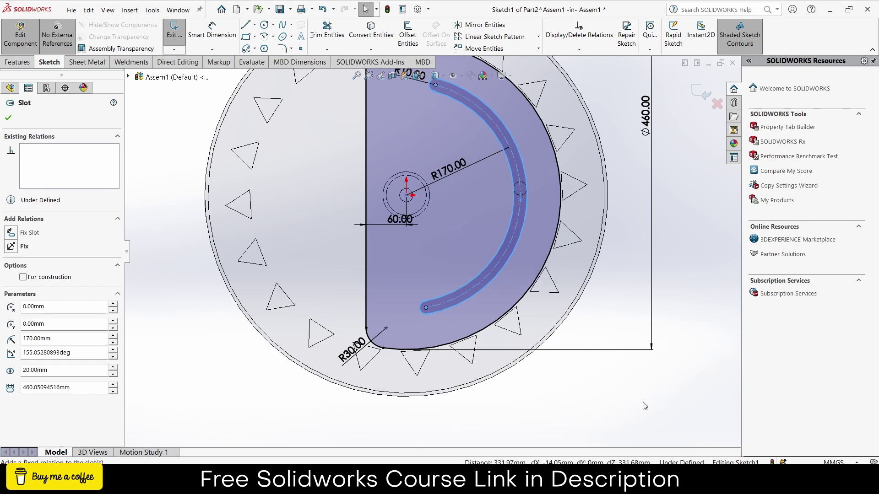
pyautogui.click(716, 387)
pyautogui.press('z')
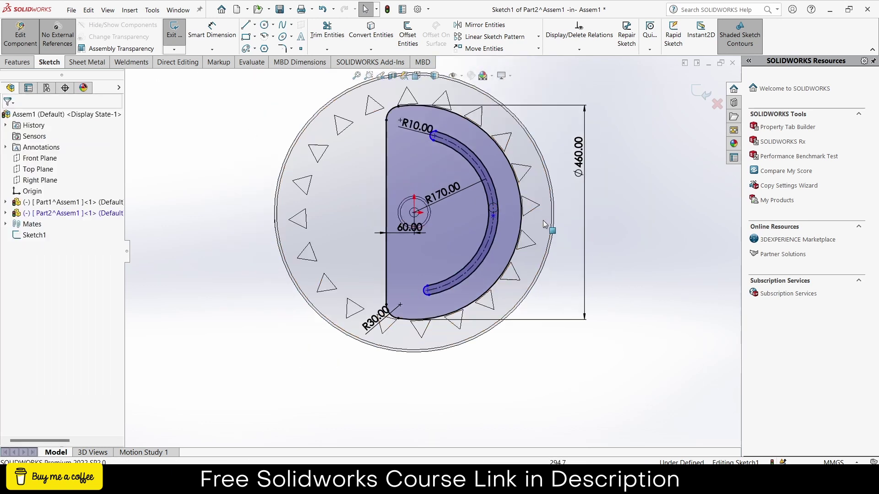
# Draw a centerline joining the center points of the arc slot's two rounded ends
pyautogui.click(255, 25)
pyautogui.click(268, 45)
pyautogui.click(434, 136)
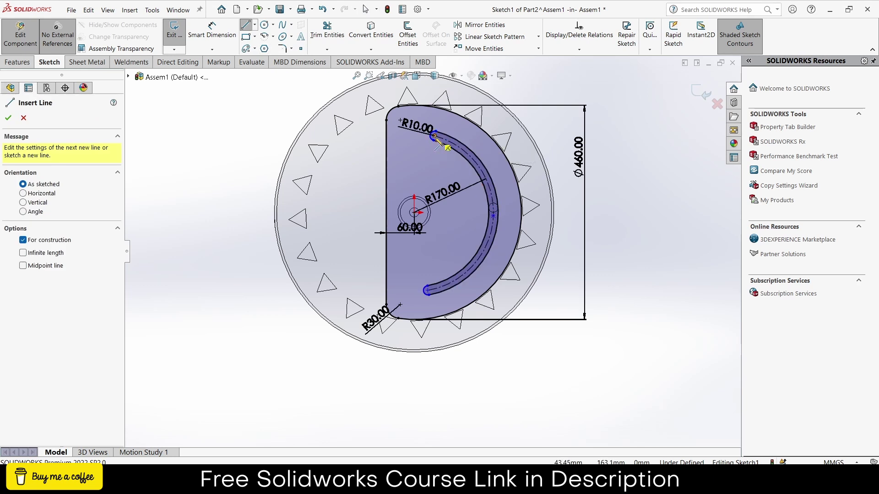
pyautogui.click(426, 290)
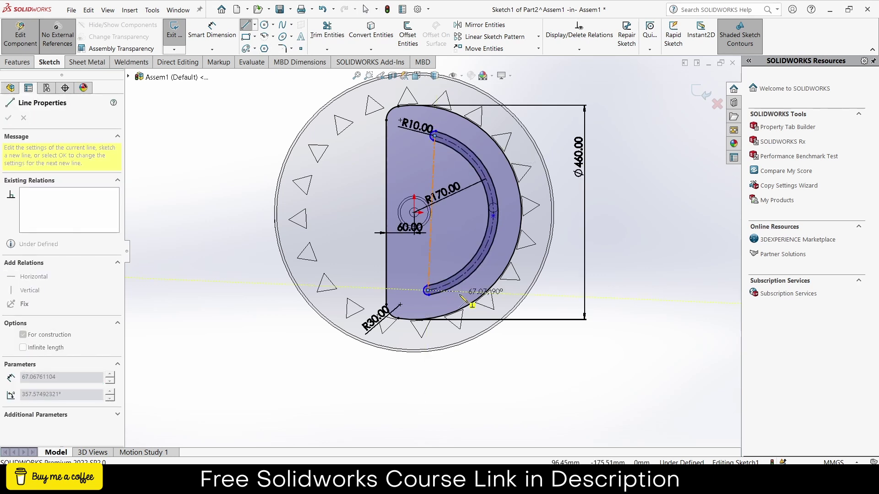
pyautogui.press('Escape')
# Make the centerline between the arc slot's ends vertical
pyautogui.scroll(-3, 426, 169)
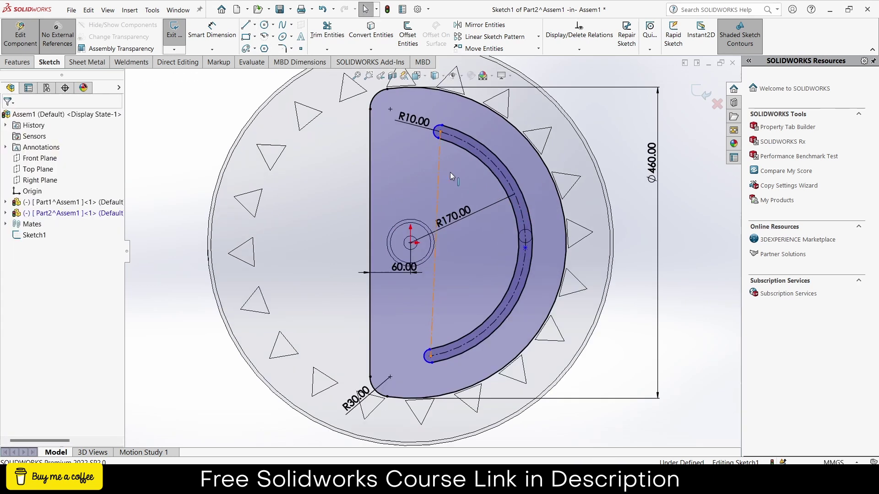
pyautogui.click(439, 174)
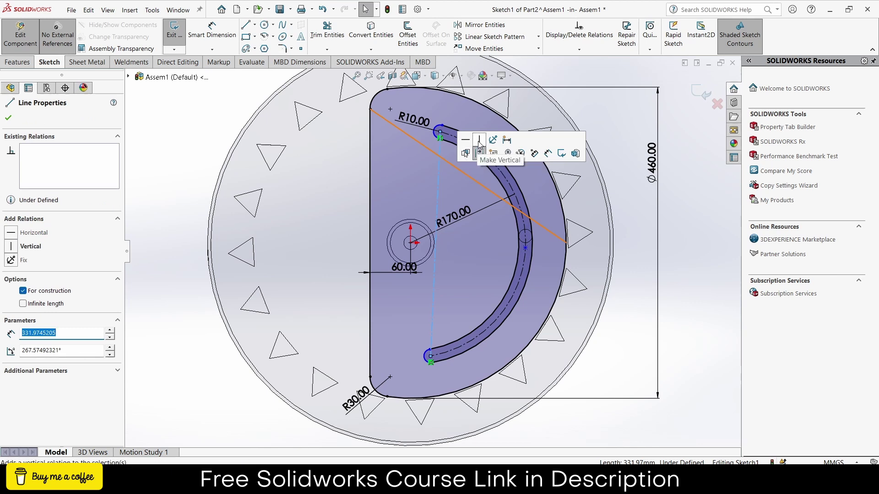
pyautogui.click(479, 143)
pyautogui.click(464, 250)
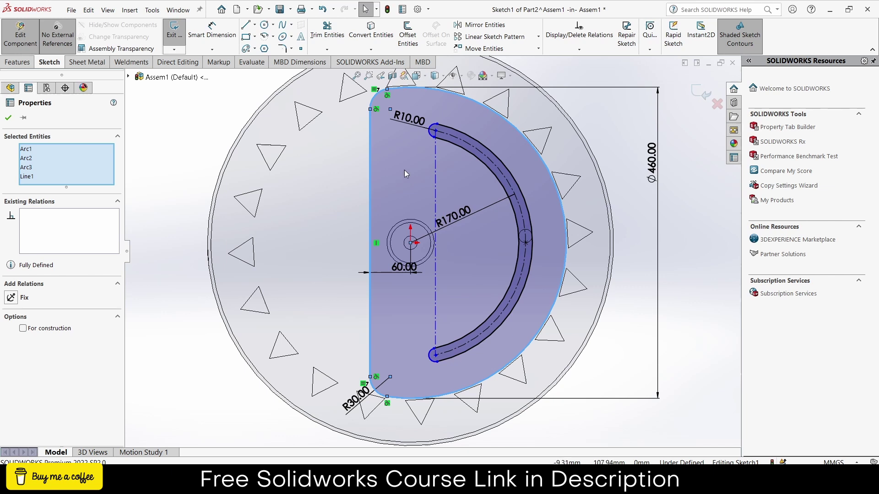
# Sketch a vertical straight slot upward from the arc slot's upper end center, about 46 mm between centers and 22 mm wide
pyautogui.scroll(-1, 464, 168)
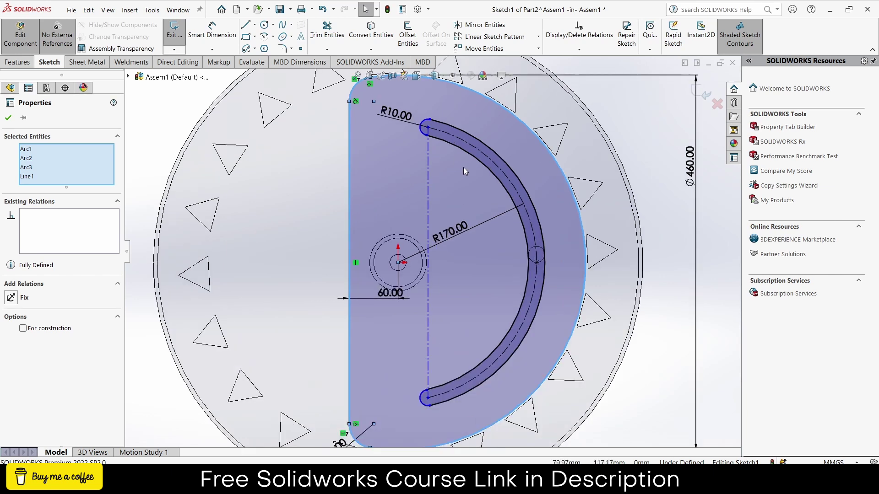
pyautogui.click(255, 48)
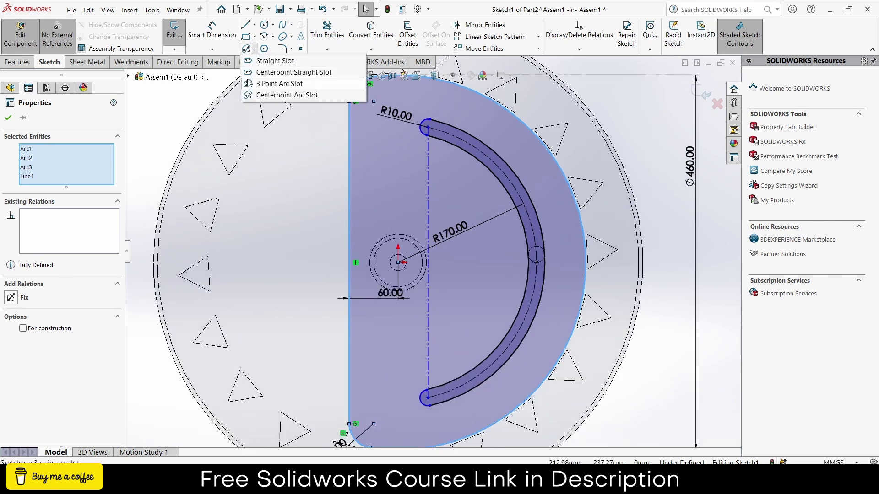
pyautogui.click(248, 61)
pyautogui.scroll(-4, 428, 133)
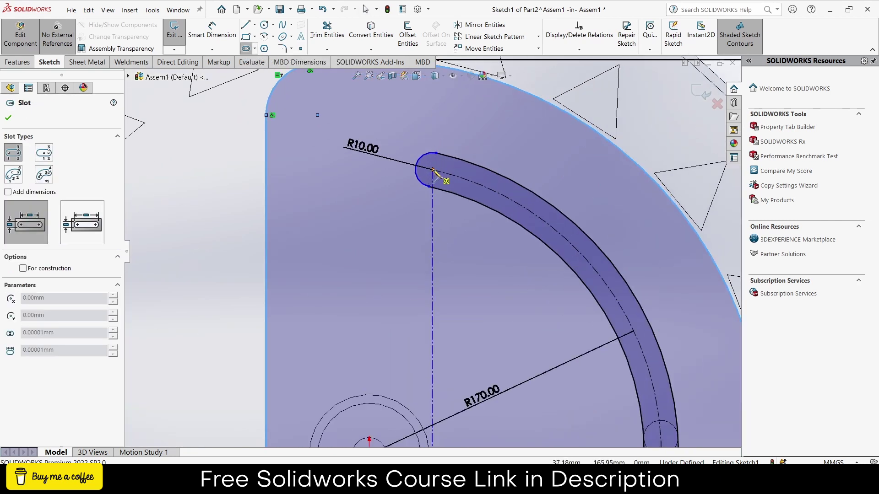
pyautogui.click(433, 170)
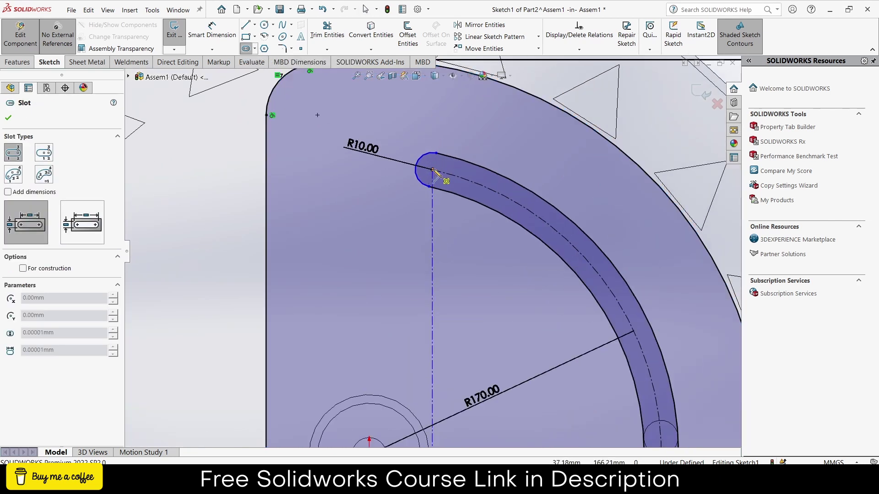
pyautogui.click(433, 91)
pyautogui.click(451, 98)
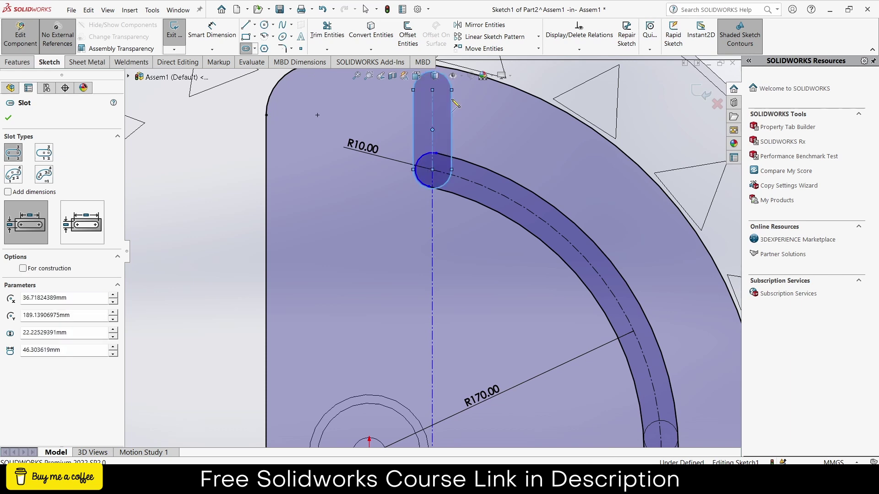
# Set the radius of the straight slot's lower rounded end to 10 mm
pyautogui.click(212, 30)
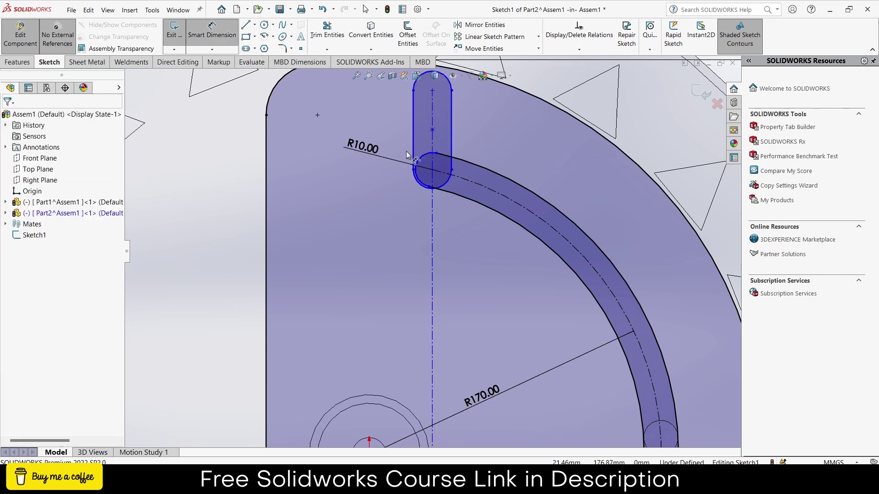
pyautogui.click(415, 180)
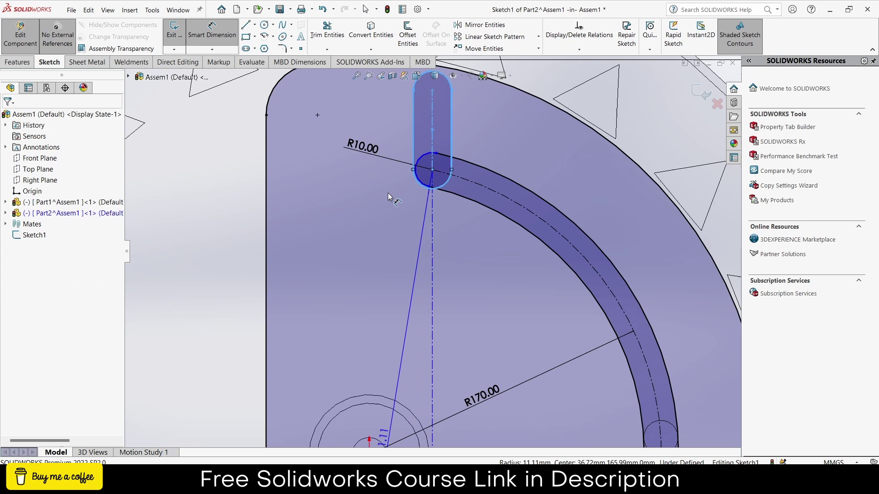
pyautogui.click(388, 193)
pyautogui.press('Return')
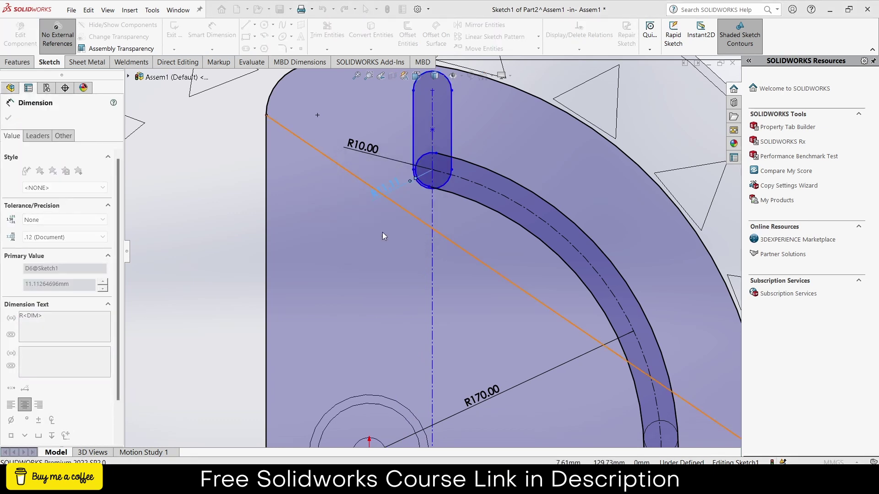
# Set the straight slot's center-to-center length to 45 mm
pyautogui.scroll(3, 411, 236)
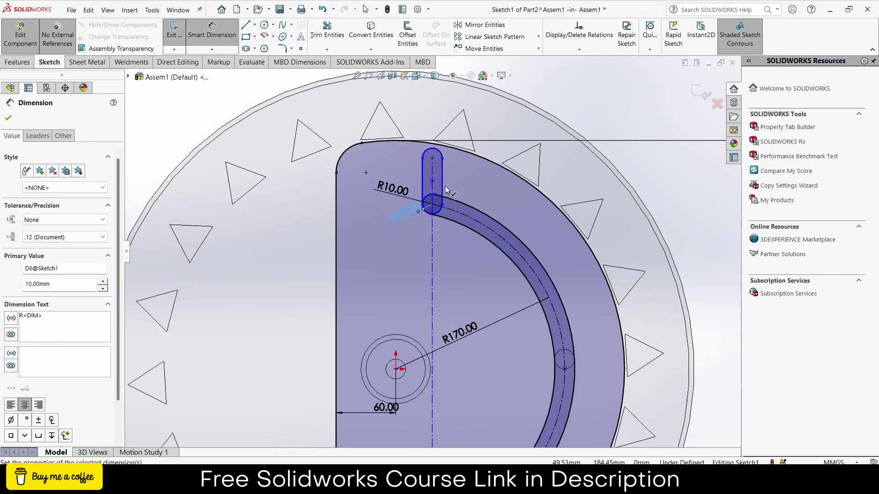
pyautogui.click(433, 164)
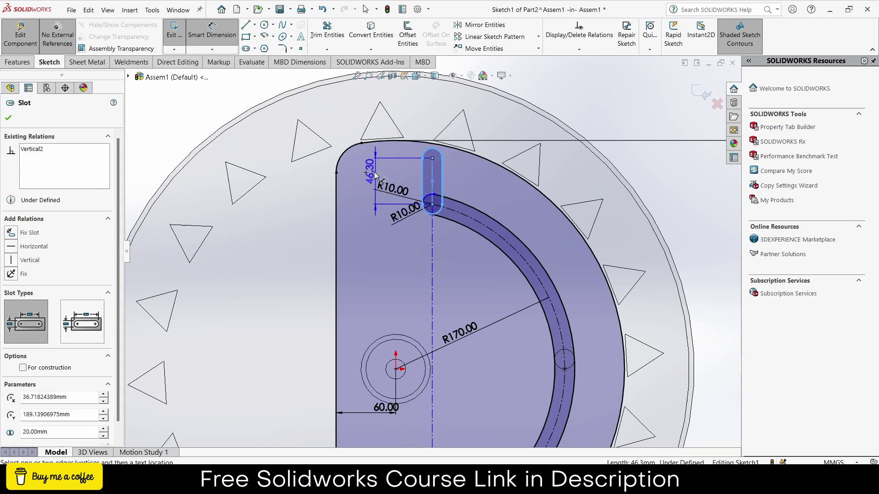
pyautogui.click(365, 176)
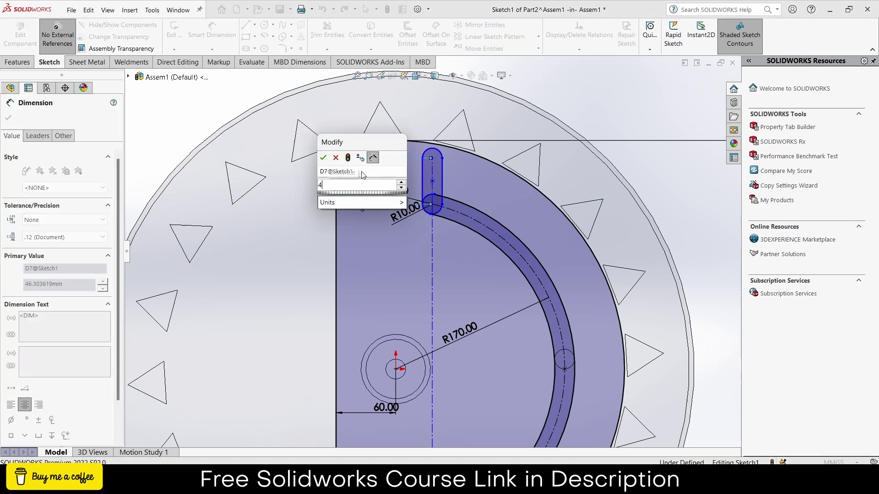
pyautogui.press('Return')
# Add a vertical driving dimension between the arc slot's upper end center and the origin, keeping its current value
pyautogui.scroll(-3, 480, 219)
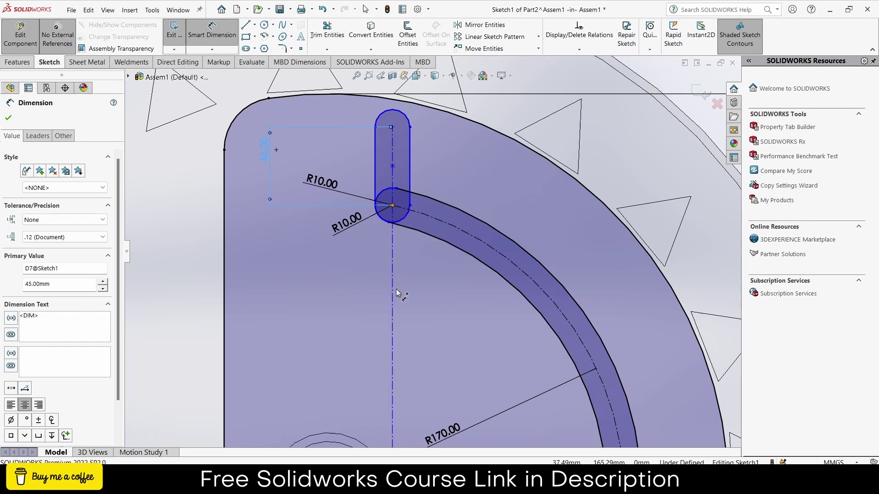
pyautogui.click(401, 219)
pyautogui.scroll(5, 412, 275)
pyautogui.click(392, 345)
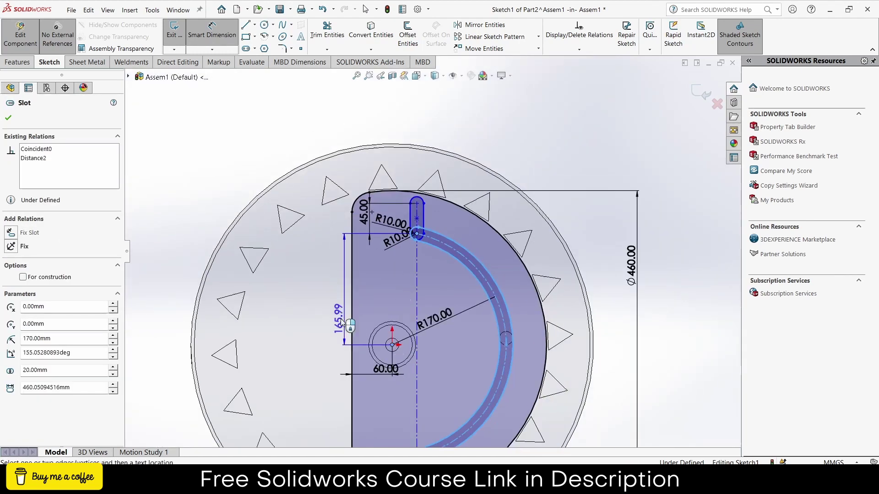
pyautogui.click(336, 323)
pyautogui.click(336, 323)
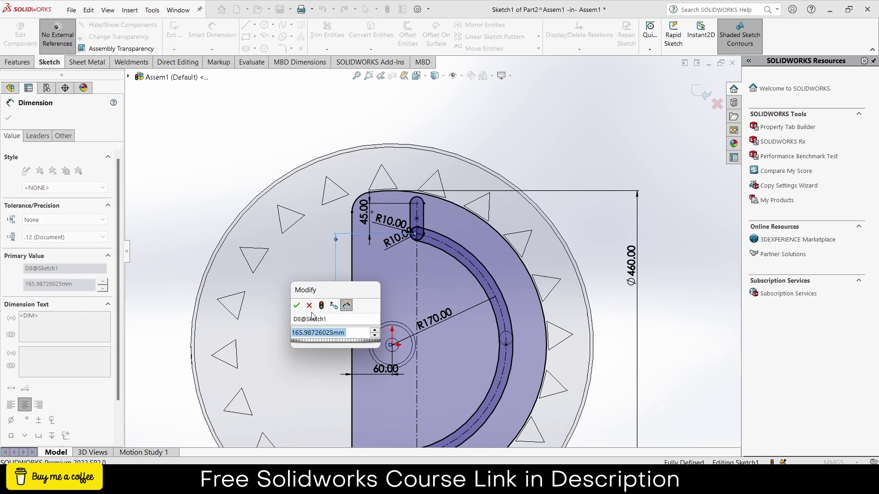
pyautogui.click(298, 305)
pyautogui.scroll(3, 430, 252)
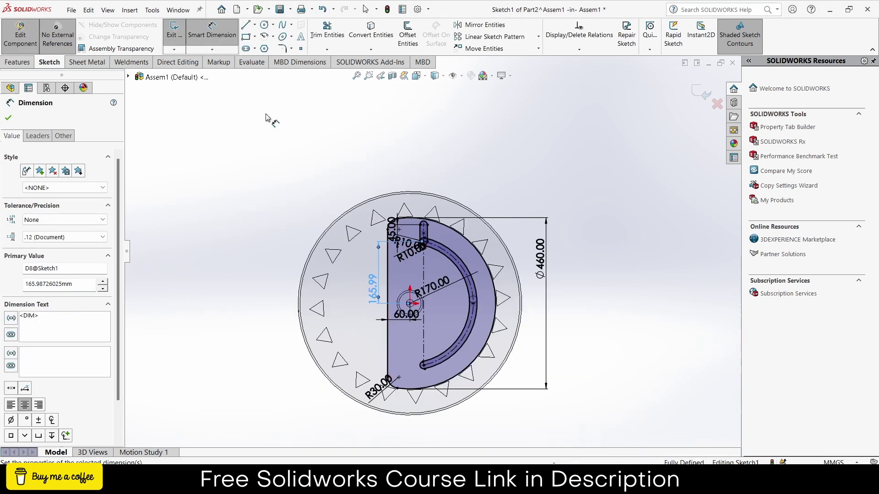
# Sketch a horizontal centerline about 131 mm long from the origin outward past the part's straight edge
pyautogui.click(255, 25)
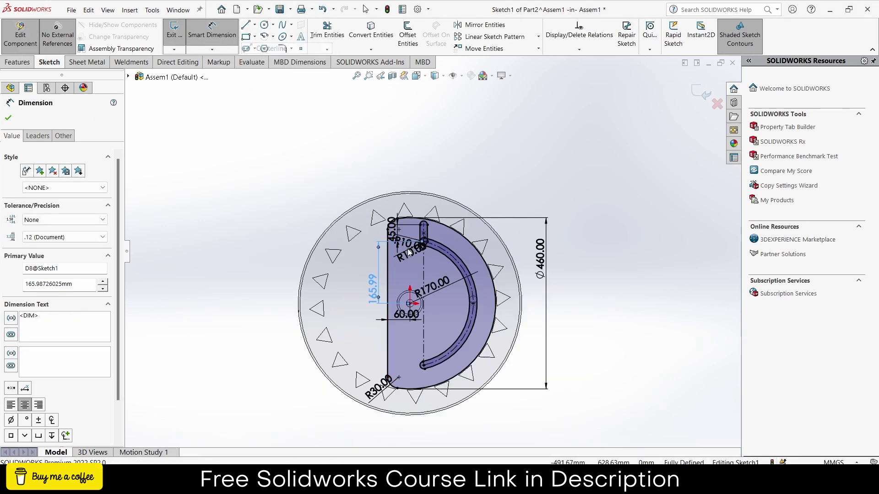
pyautogui.click(270, 46)
pyautogui.click(410, 303)
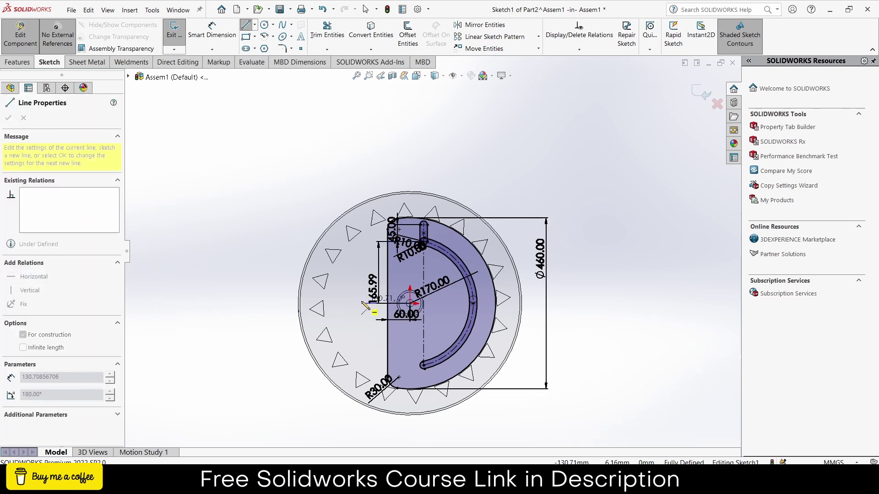
pyautogui.doubleClick(362, 303)
pyautogui.press('Escape')
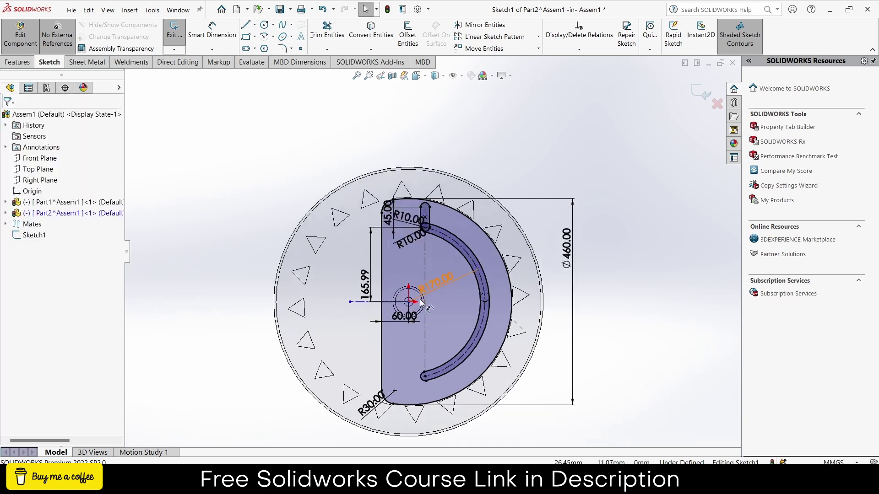
# Mirror the straight slot about the horizontal centerline to the lower end of the arc slot
pyautogui.scroll(-3, 415, 311)
pyautogui.click(479, 27)
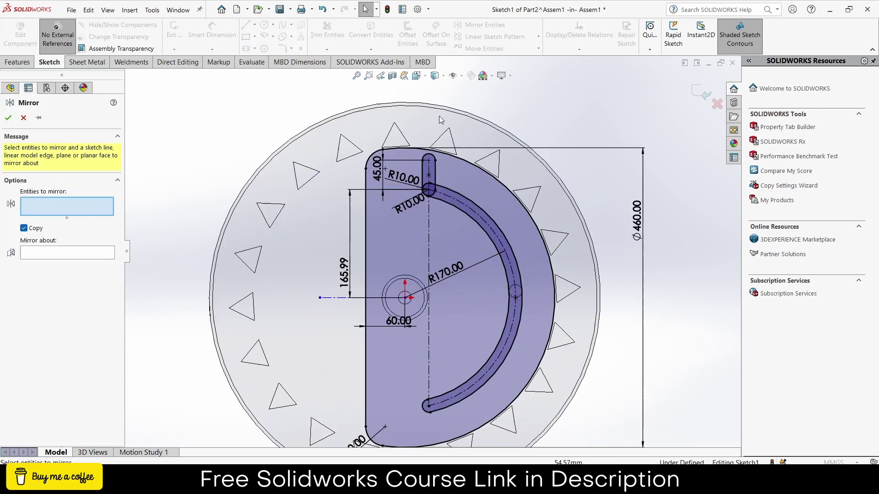
pyautogui.scroll(-3, 409, 183)
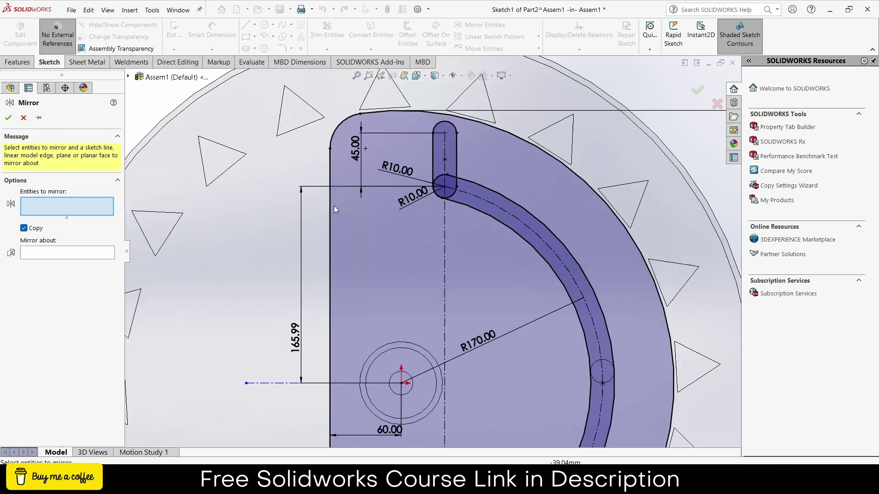
pyautogui.click(433, 144)
pyautogui.click(98, 259)
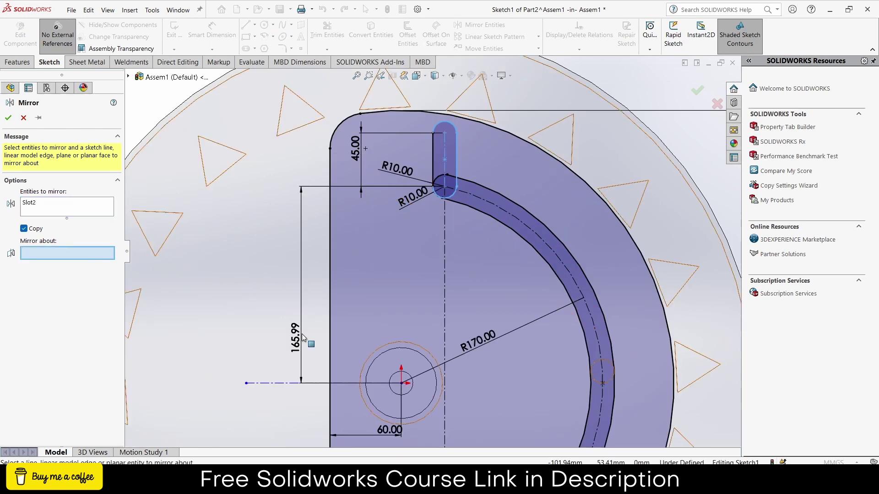
pyautogui.click(347, 384)
pyautogui.scroll(3, 458, 354)
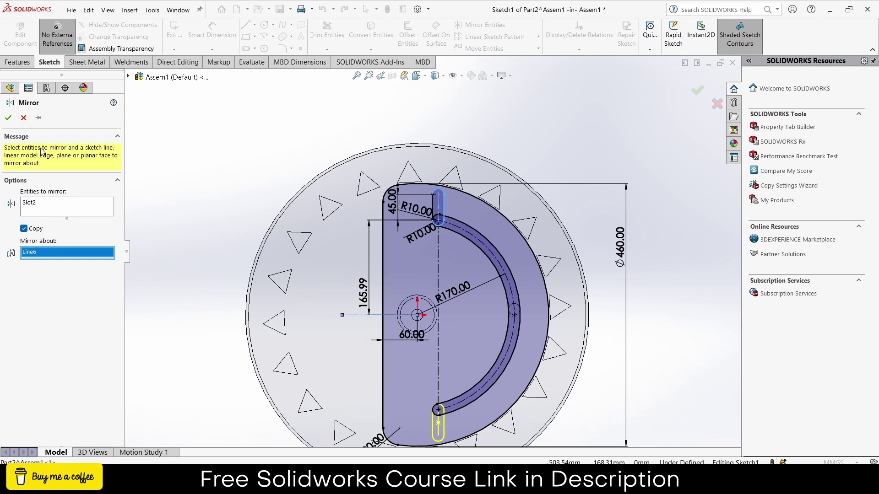
pyautogui.click(8, 118)
pyautogui.scroll(-2, 405, 239)
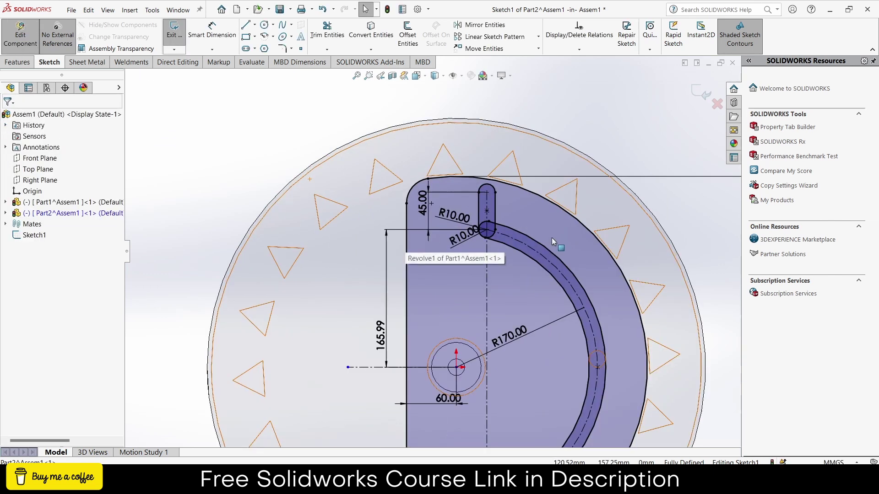
# Power-trim the overlapping lines and arcs where the upper straight slot meets the arc slot, accepting the loss of the slot entities
pyautogui.scroll(-2, 551, 238)
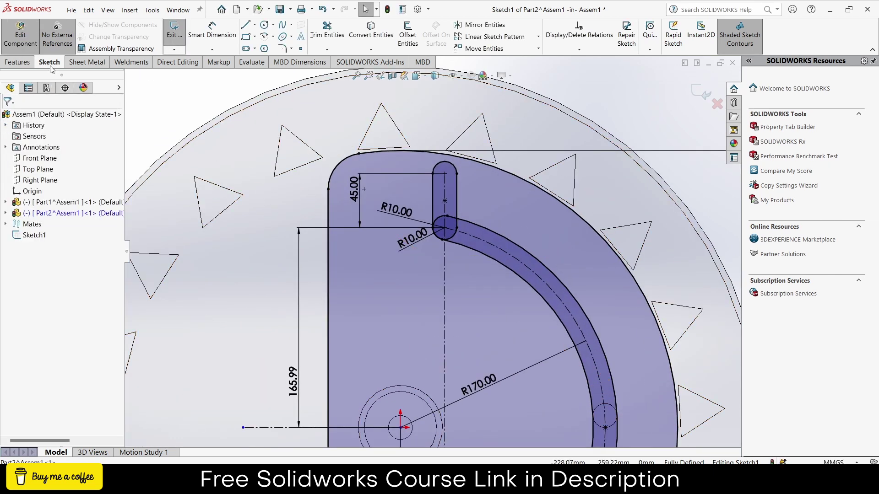
pyautogui.click(327, 31)
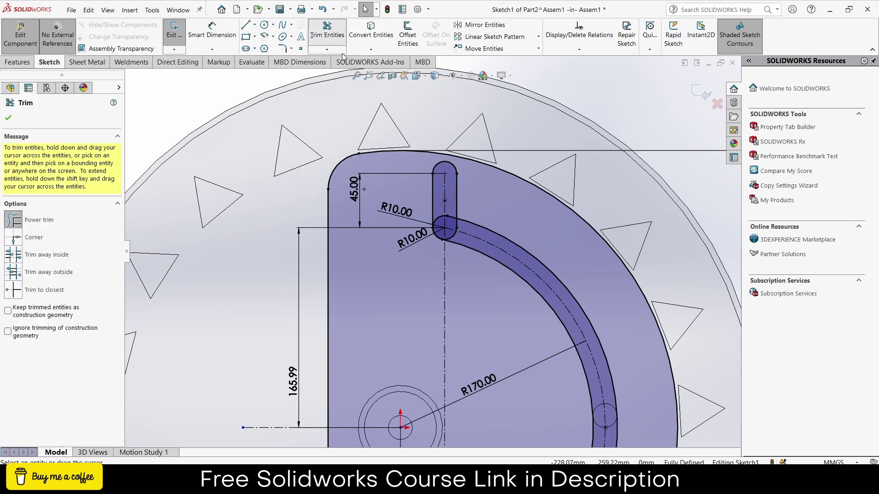
pyautogui.scroll(-2, 451, 243)
pyautogui.scroll(-2, 430, 166)
pyautogui.moveTo(430, 171); pyautogui.dragTo(444, 192)
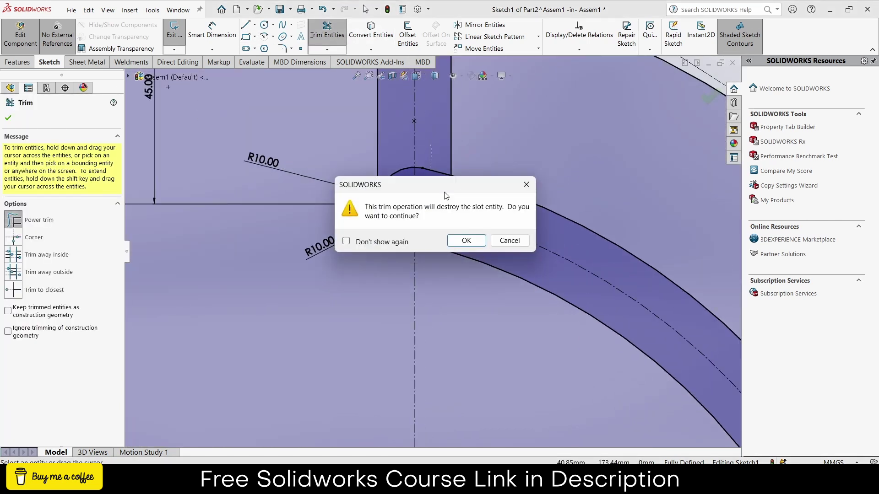
pyautogui.click(466, 241)
pyautogui.moveTo(398, 142)
pyautogui.mouseDown()
pyautogui.moveTo(410, 180)
pyautogui.moveTo(446, 222)
pyautogui.mouseUp()
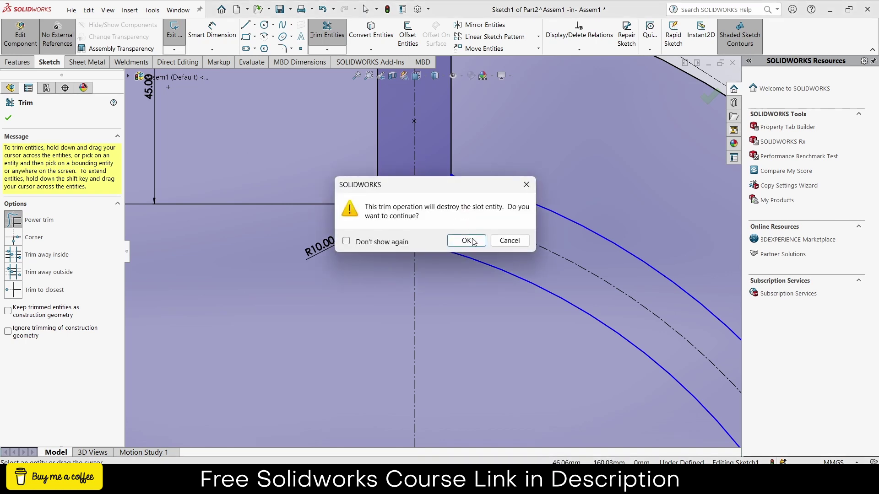
pyautogui.click(467, 241)
pyautogui.moveTo(438, 191); pyautogui.dragTo(459, 203)
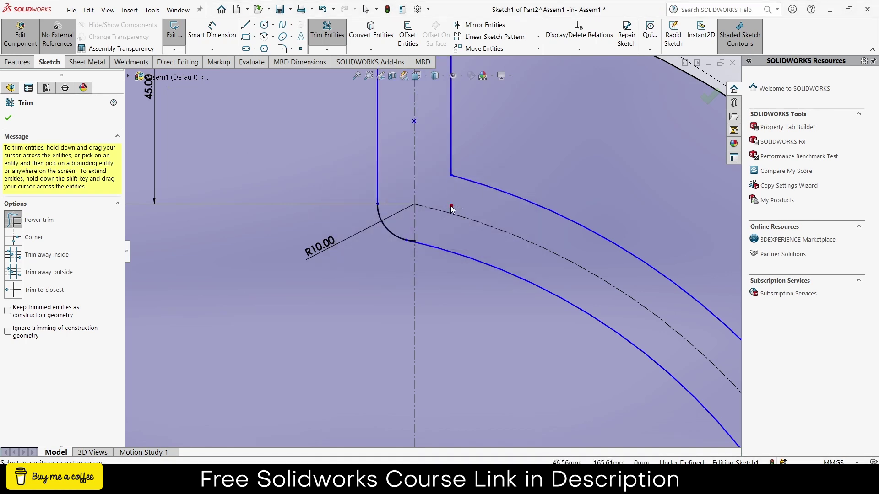
# Trim the leftover arc stub at the rounded corner of the upper slot junction
pyautogui.scroll(-6, 410, 231)
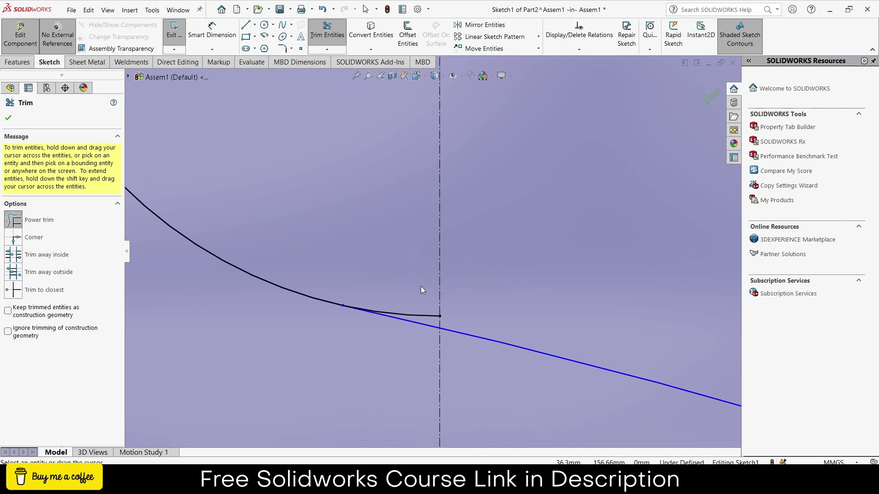
pyautogui.moveTo(432, 314); pyautogui.dragTo(431, 314)
pyautogui.scroll(5, 402, 269)
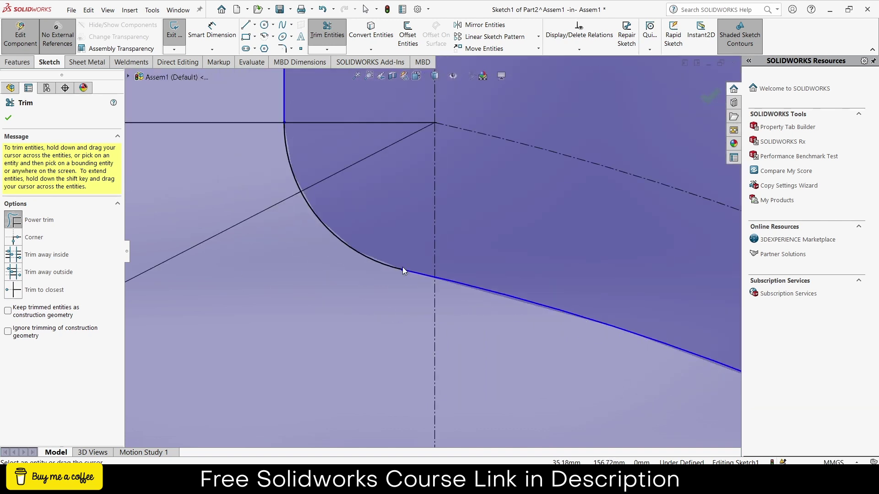
pyautogui.scroll(-5, 386, 224)
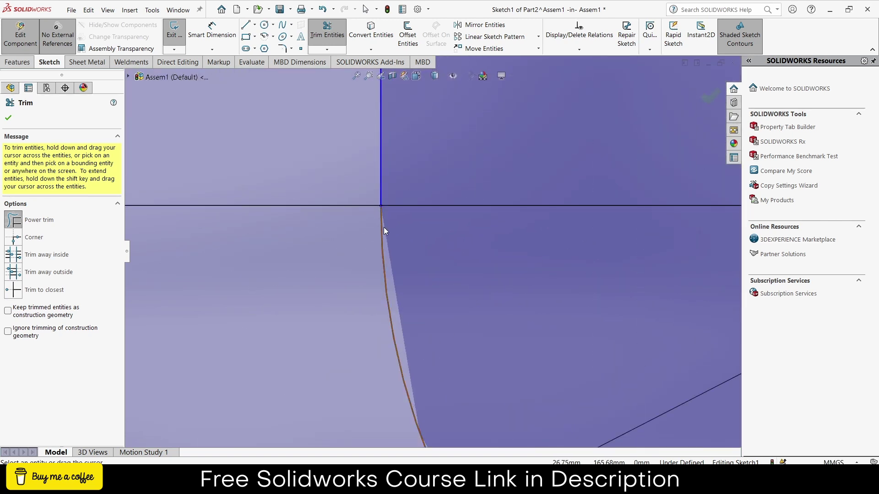
pyautogui.scroll(3, 455, 276)
pyautogui.scroll(7, 585, 297)
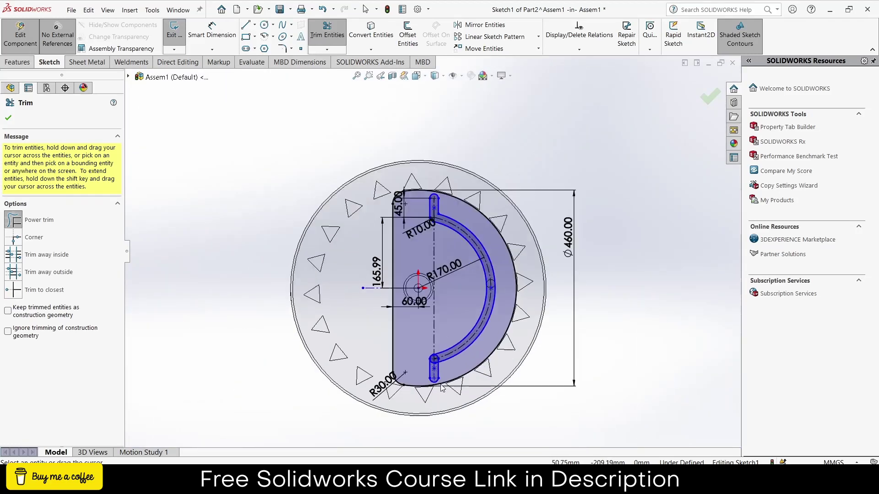
# Trim the overlapping lines, arcs and leftover stubs where the lower straight slot meets the arc slot
pyautogui.scroll(-5, 428, 315)
pyautogui.scroll(-3, 429, 314)
pyautogui.moveTo(441, 242); pyautogui.dragTo(419, 347)
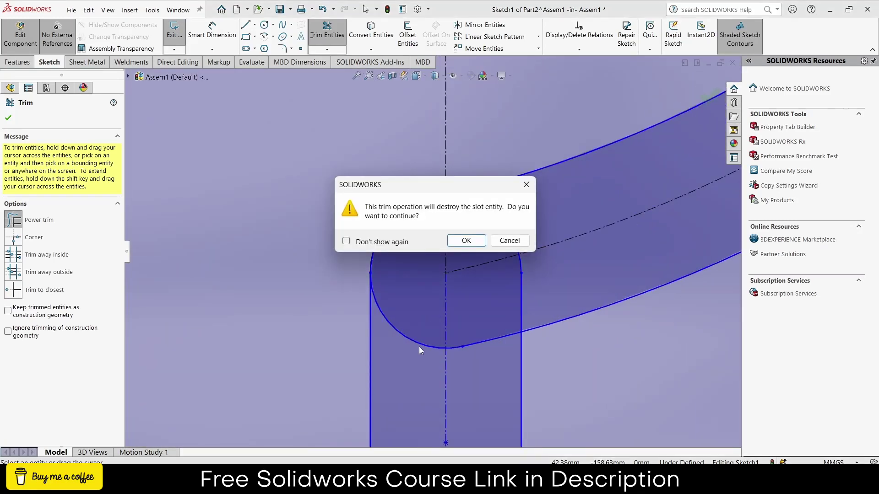
pyautogui.click(466, 241)
pyautogui.moveTo(425, 280); pyautogui.dragTo(409, 356)
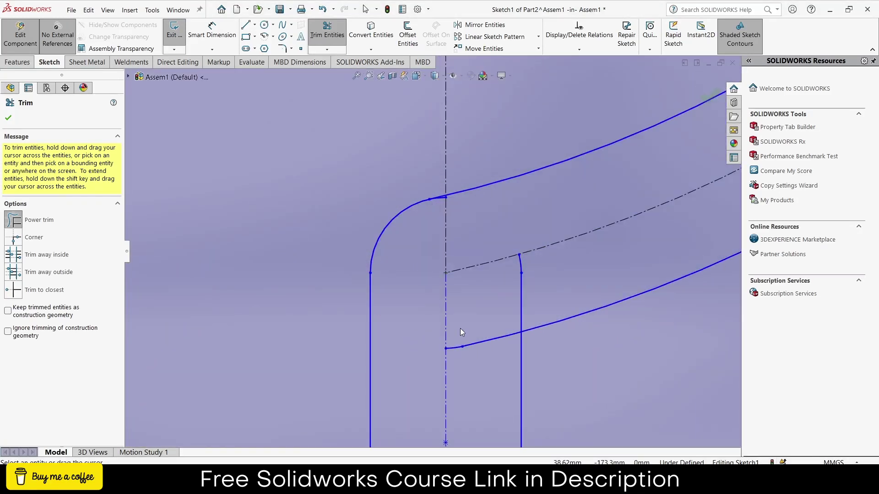
pyautogui.moveTo(488, 315); pyautogui.dragTo(555, 272)
pyautogui.scroll(-10, 441, 198)
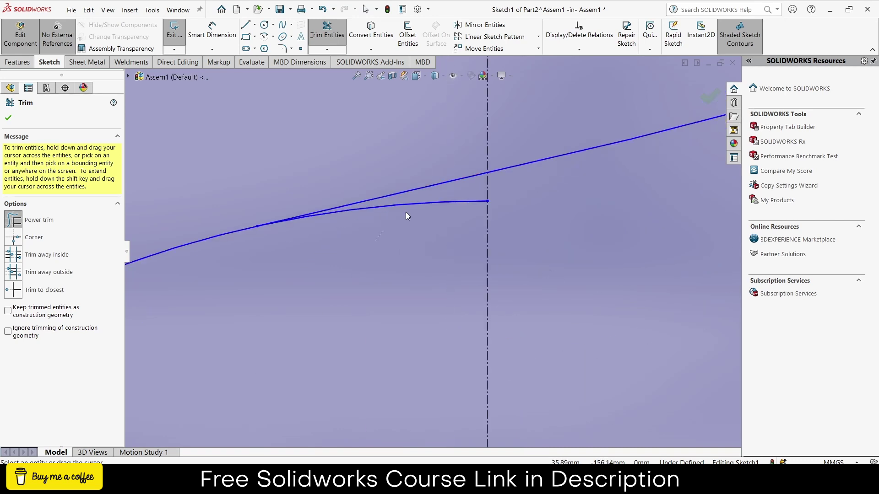
pyautogui.scroll(10, 428, 250)
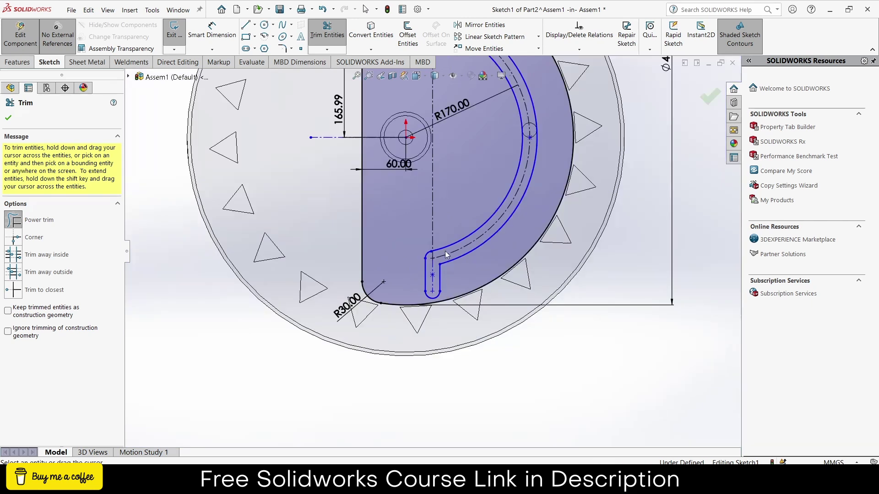
pyautogui.scroll(1, 421, 152)
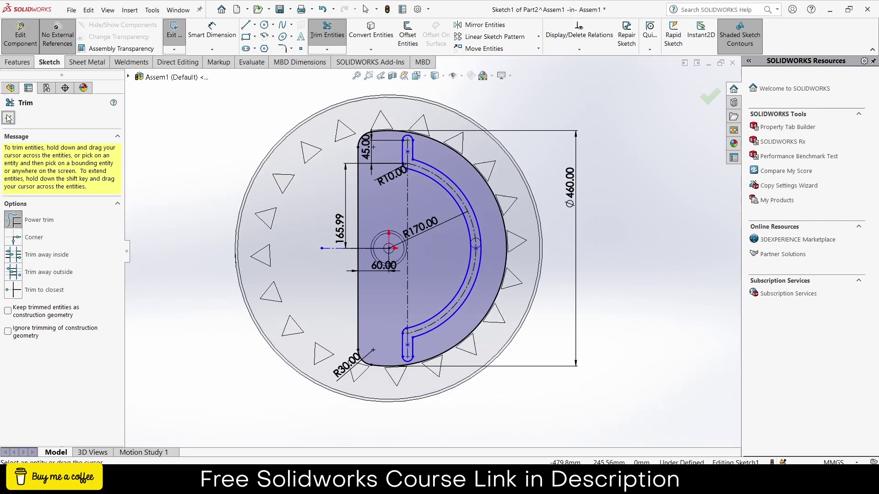
pyautogui.click(8, 118)
# Extrude the D-shaped region around the slot as a blind boss 30 mm deep
pyautogui.click(17, 62)
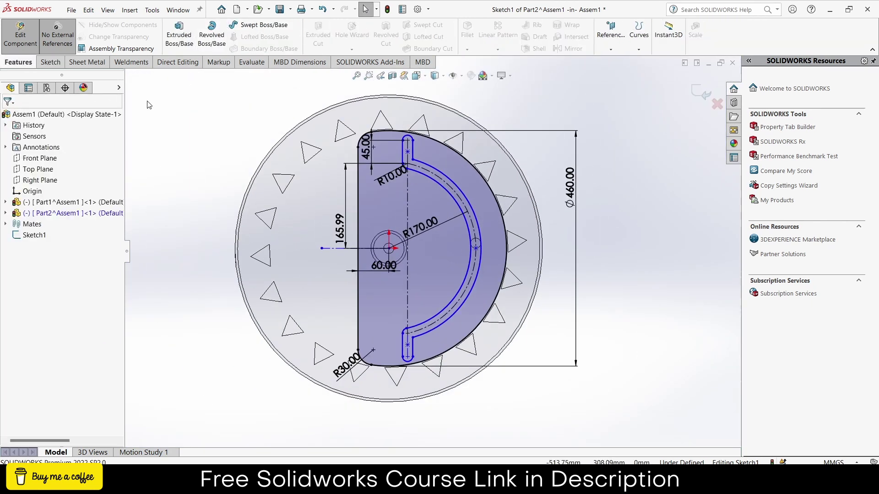
pyautogui.moveTo(462, 212); pyautogui.dragTo(357, 184, button='middle')
pyautogui.hotkey('ctrl', '8')
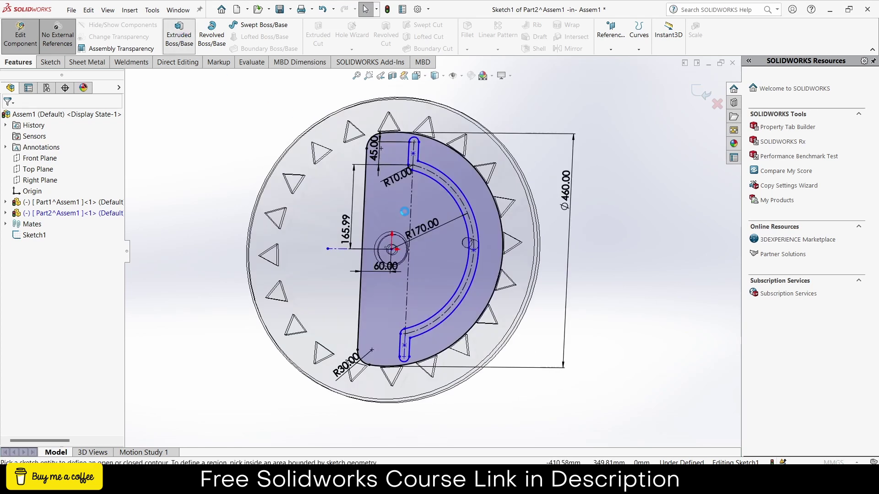
pyautogui.hotkey('ctrl', '8')
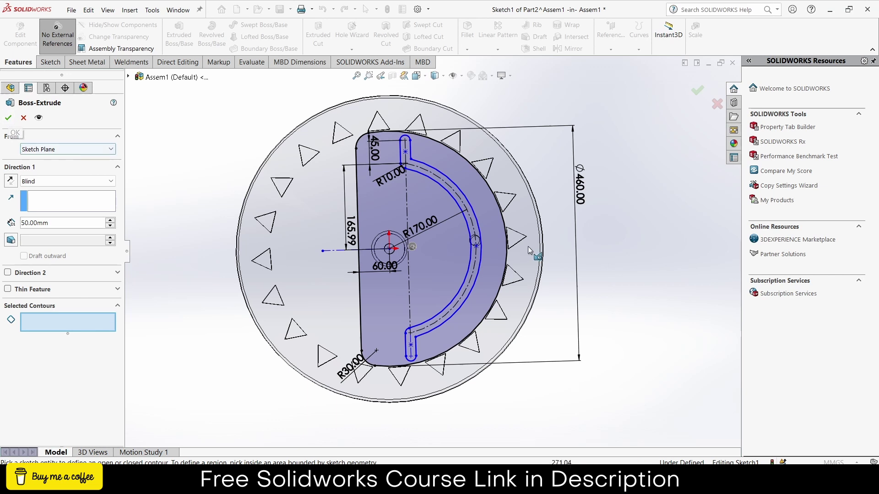
pyautogui.hotkey('ctrl', '7')
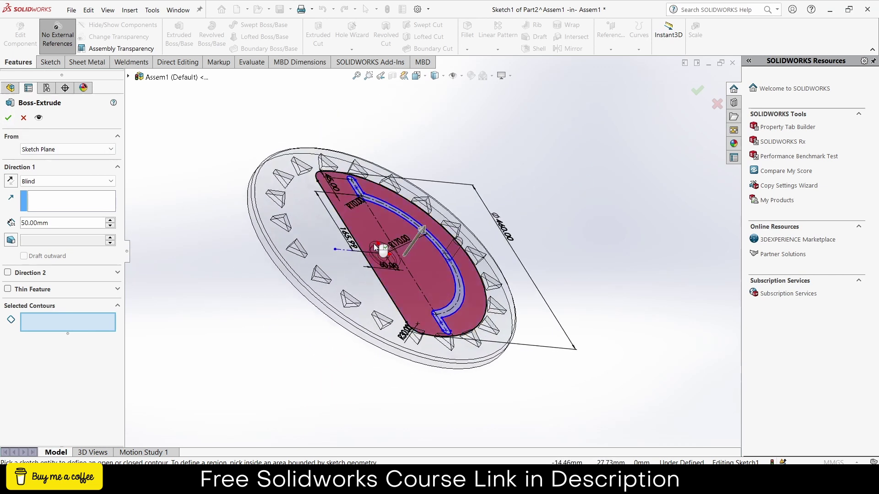
pyautogui.click(378, 249)
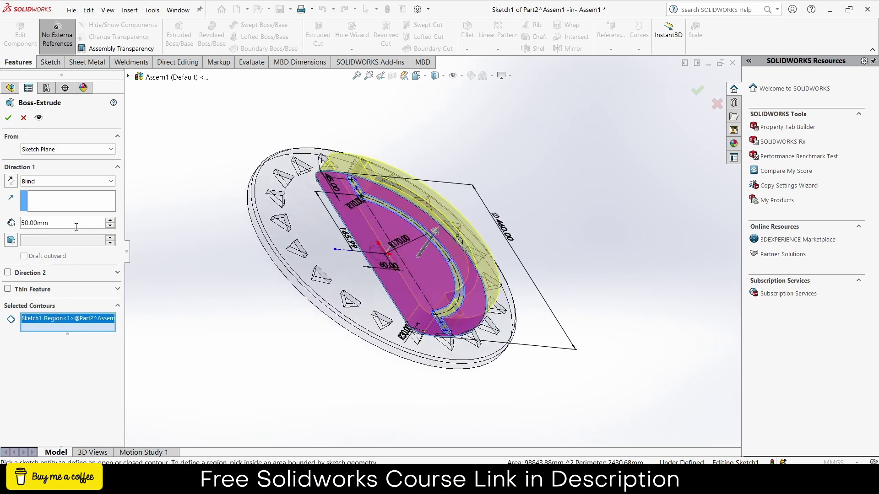
pyautogui.scroll(-2, 199, 224)
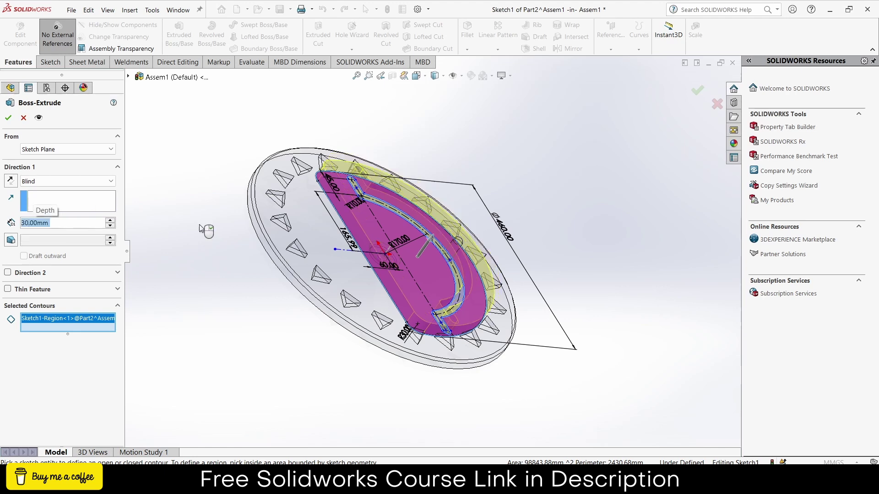
pyautogui.click(10, 119)
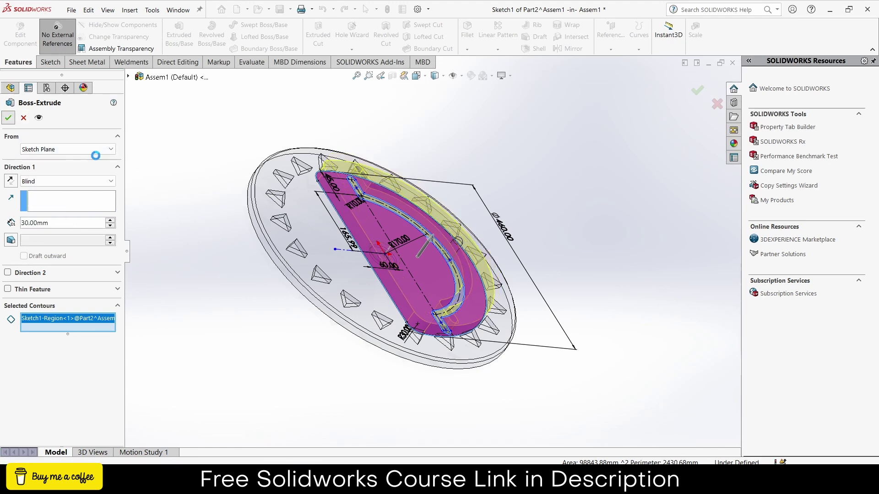
# Open a new sketch on the flat straight side face of the D-shaped part
pyautogui.scroll(-2, 370, 249)
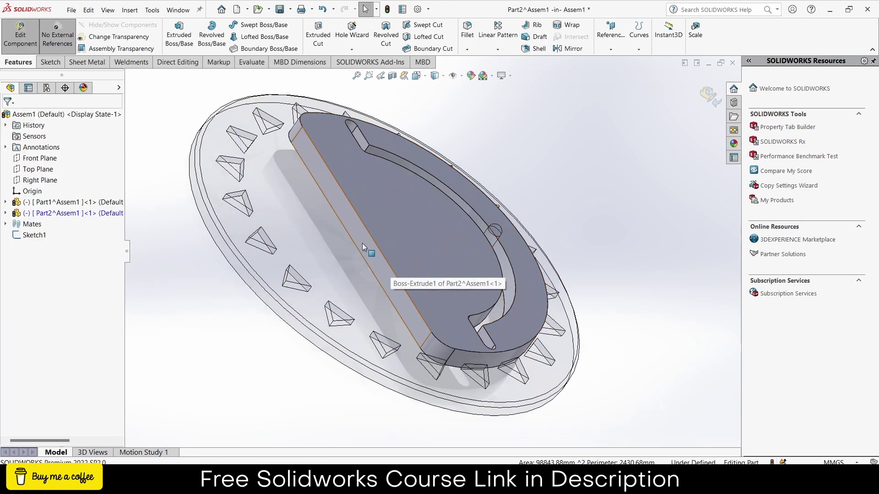
pyautogui.click(363, 245)
pyautogui.click(402, 221)
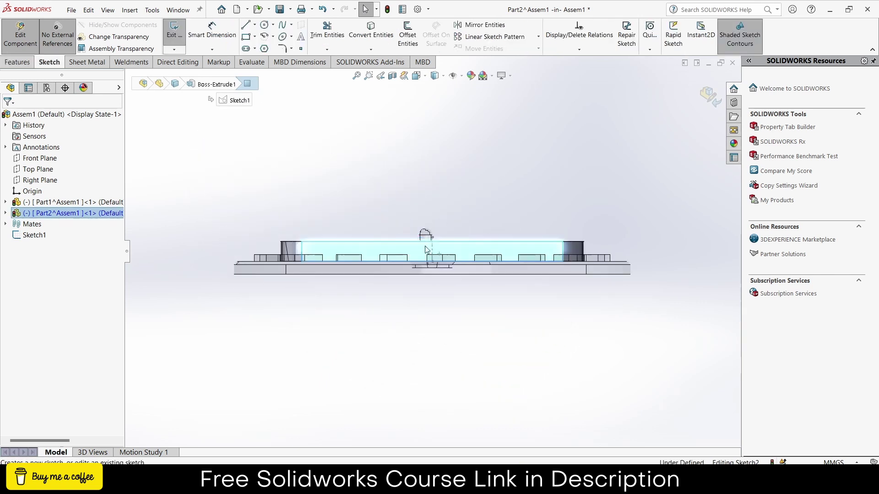
# Sketch a vertical centerline across the flat side face, from its upper edge to the origin on its lower edge
pyautogui.click(265, 25)
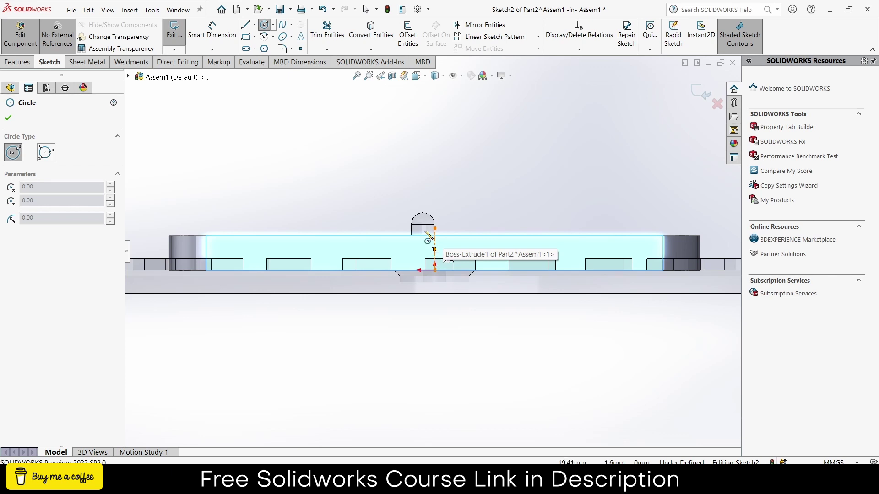
pyautogui.click(254, 24)
pyautogui.click(273, 47)
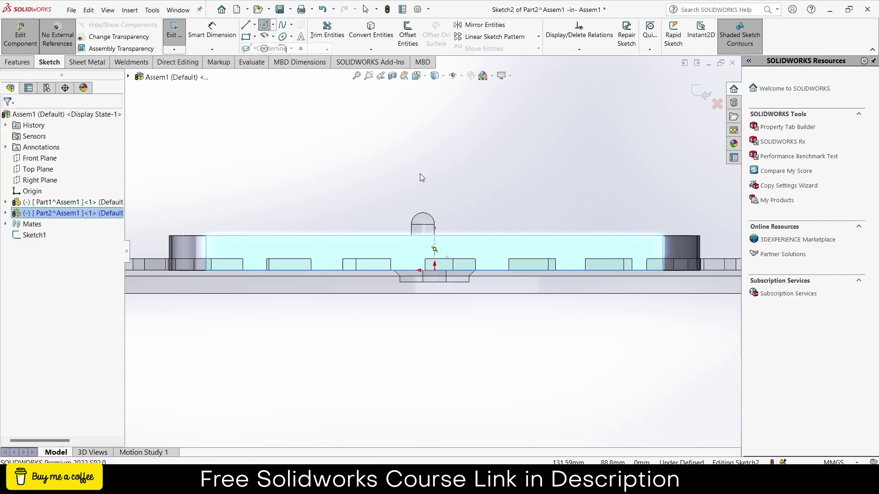
pyautogui.scroll(-3, 453, 245)
pyautogui.click(410, 208)
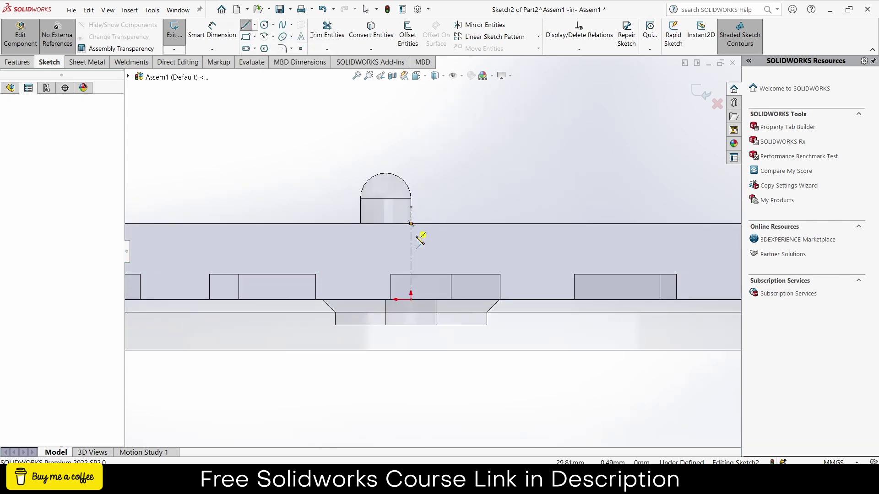
pyautogui.click(411, 299)
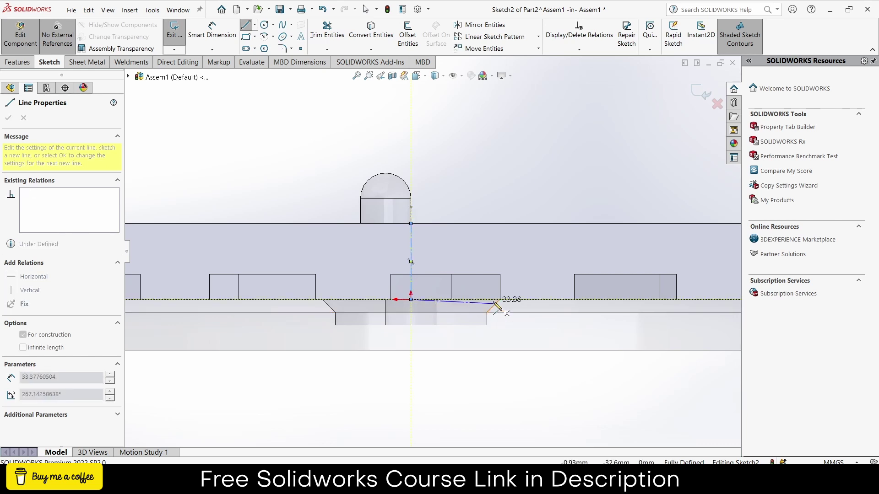
pyautogui.press('Escape')
# Draw a circle centred on the centerline's midpoint and set its diameter to 50 mm
pyautogui.click(266, 26)
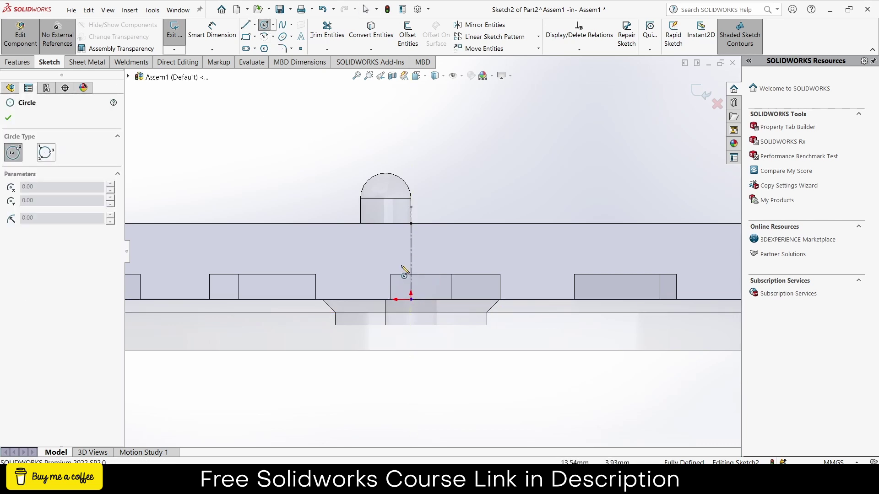
pyautogui.click(411, 261)
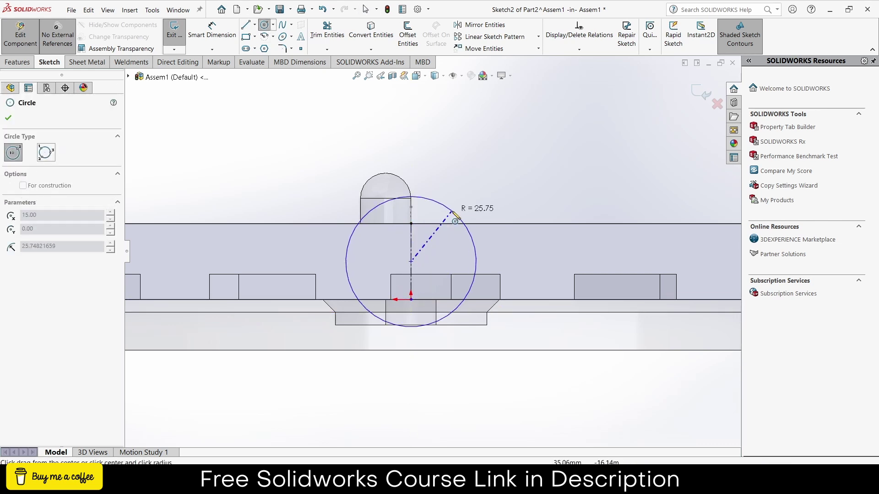
pyautogui.click(460, 218)
pyautogui.click(231, 33)
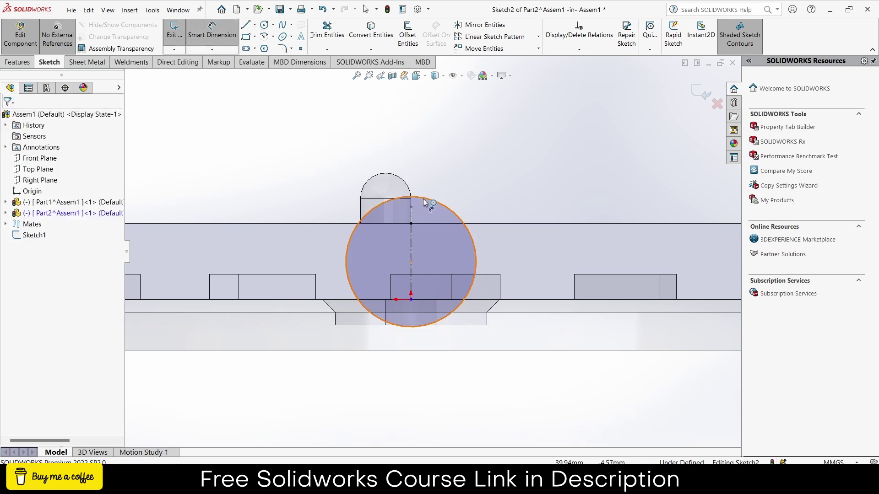
pyautogui.click(438, 205)
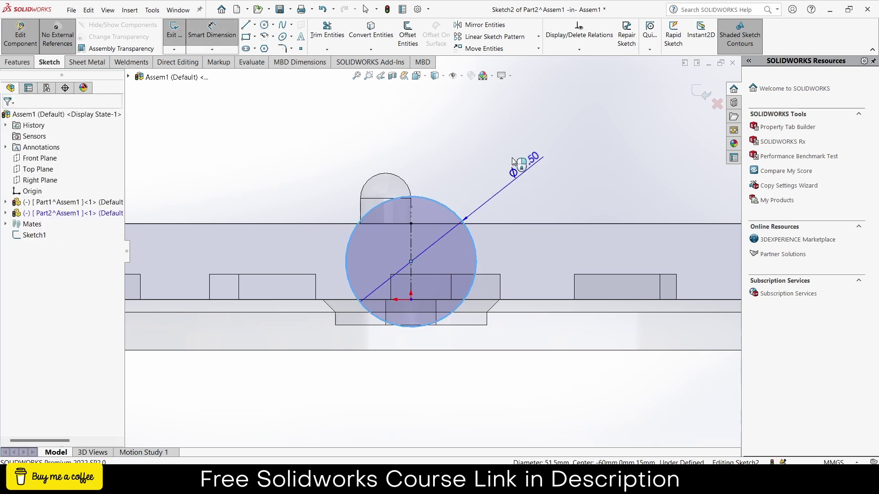
pyautogui.click(512, 158)
pyautogui.write('50')
pyautogui.press('Return')
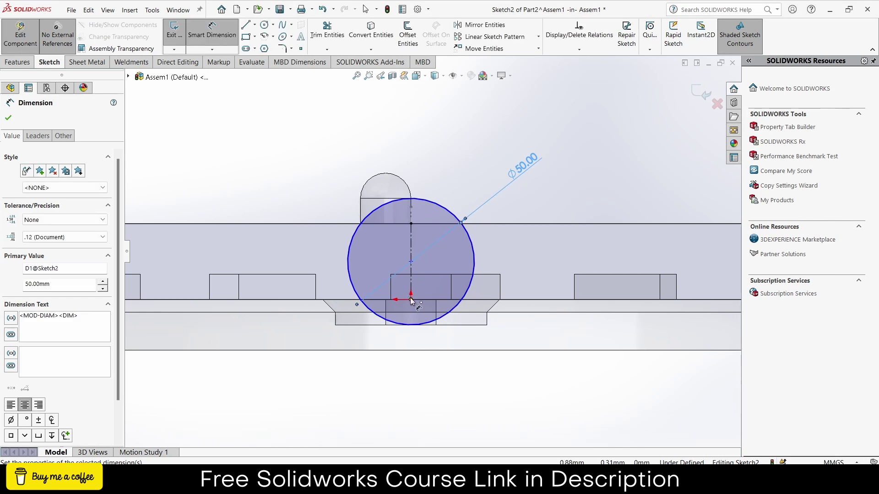
pyautogui.press('Escape')
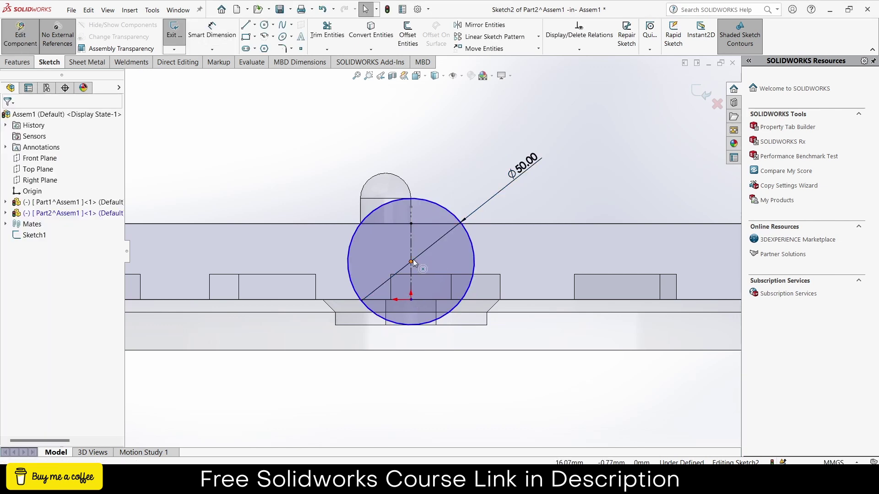
# Add a coincident relation between the centerline's lower endpoint and the part origin
pyautogui.click(411, 261)
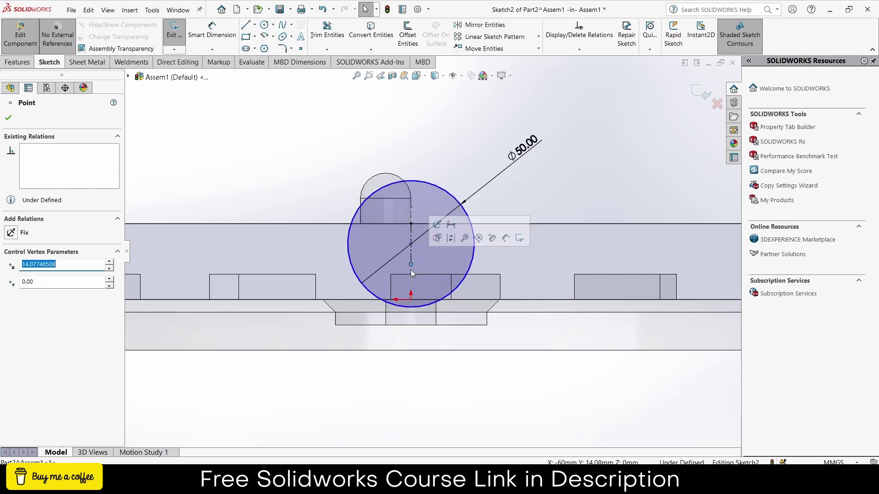
pyautogui.moveTo(412, 262); pyautogui.dragTo(411, 300)
pyautogui.keyDown('ctrl'); pyautogui.click(411, 300); pyautogui.keyUp('ctrl')
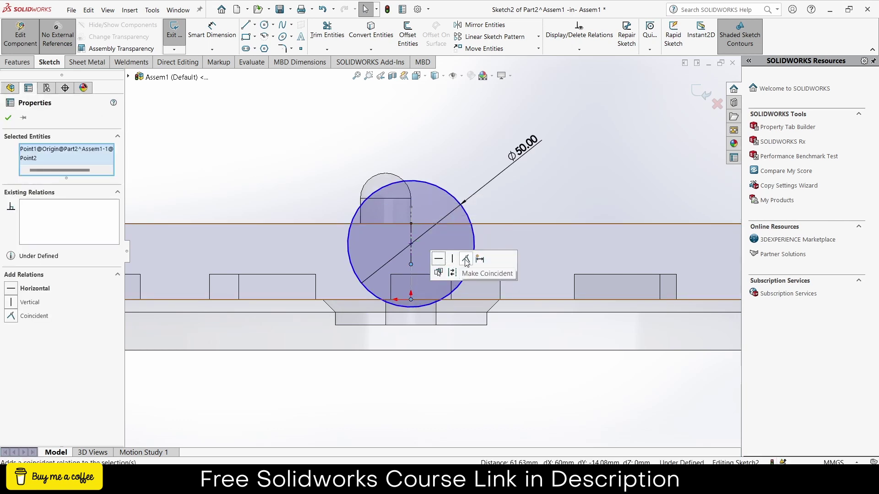
pyautogui.click(466, 260)
pyautogui.click(464, 187)
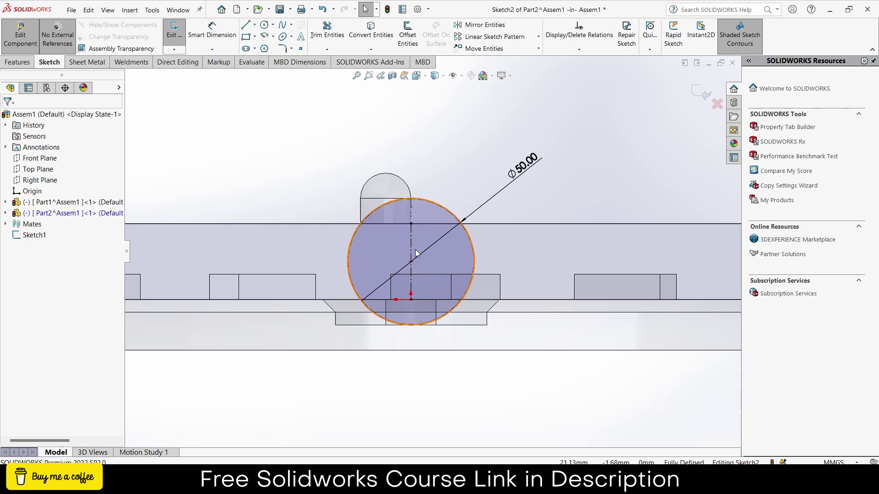
# Extrude the circle as a blind boss 1010 mm outward and 30 mm into the D-shaped part, and return to the assembly
pyautogui.click(12, 61)
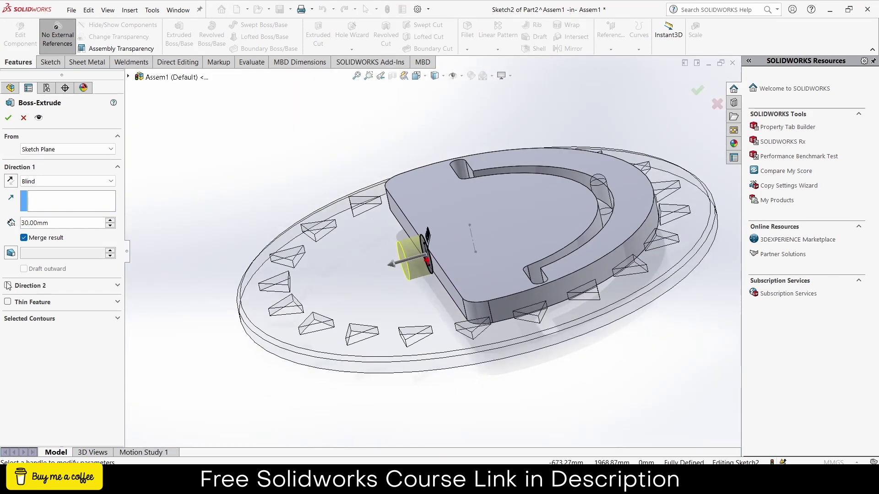
pyautogui.click(8, 286)
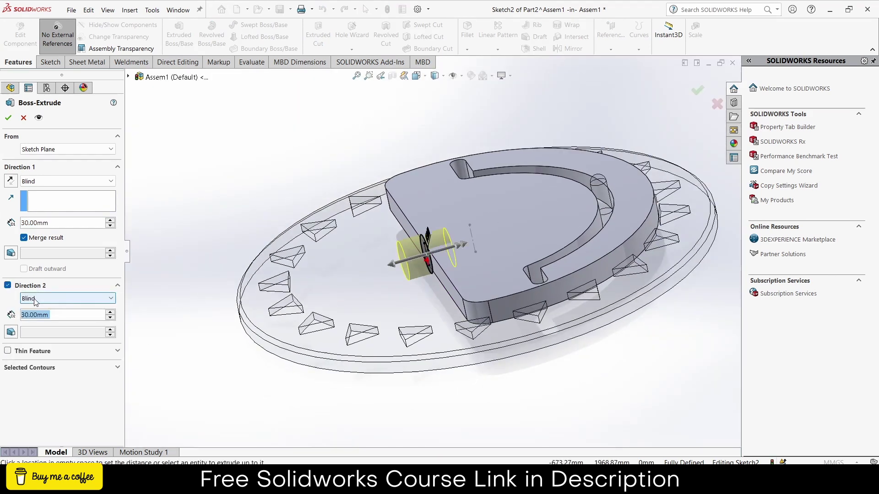
pyautogui.moveTo(215, 238); pyautogui.dragTo(268, 262, button='middle')
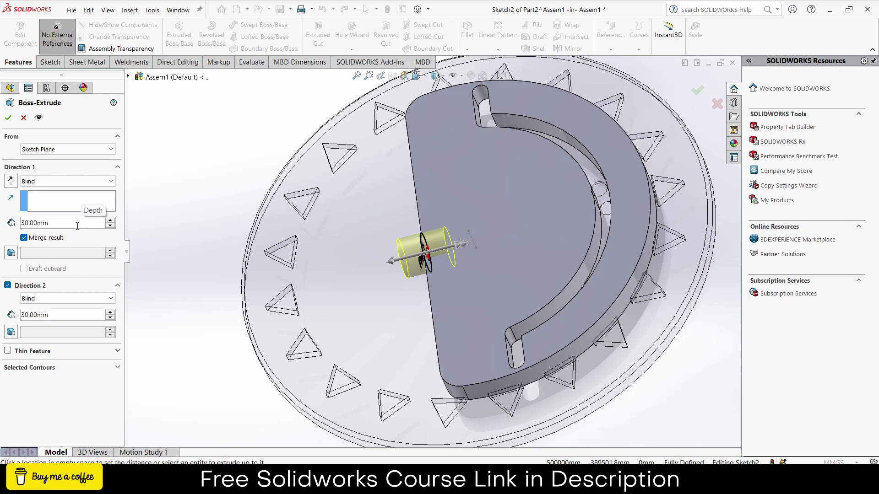
pyautogui.scroll(20, 75, 224)
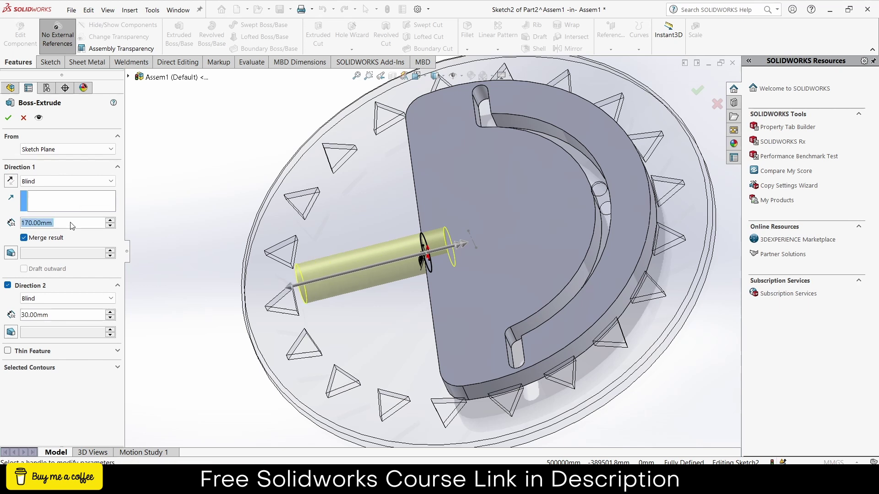
pyautogui.scroll(17, 71, 226)
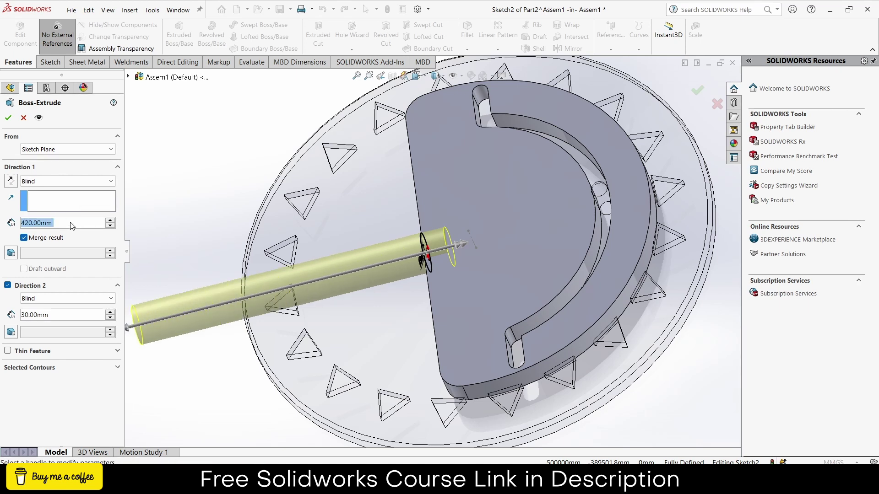
pyautogui.scroll(1, 72, 224)
pyautogui.press('z')
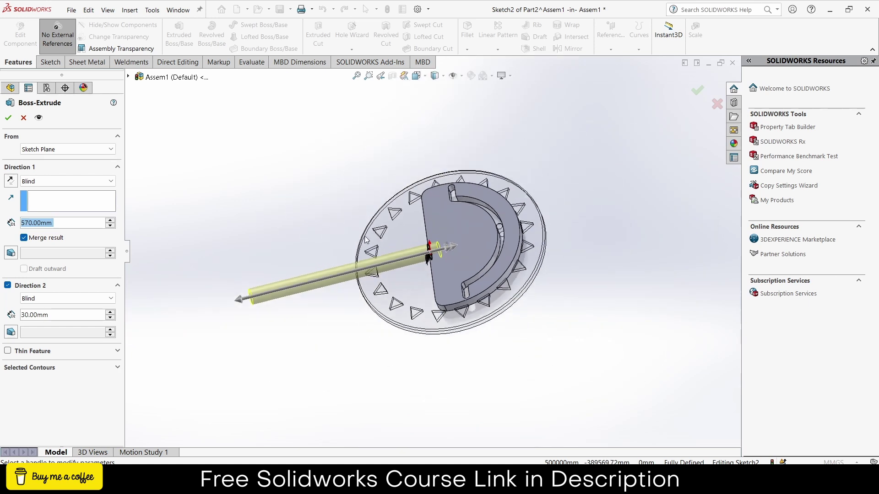
pyautogui.scroll(4, 55, 227)
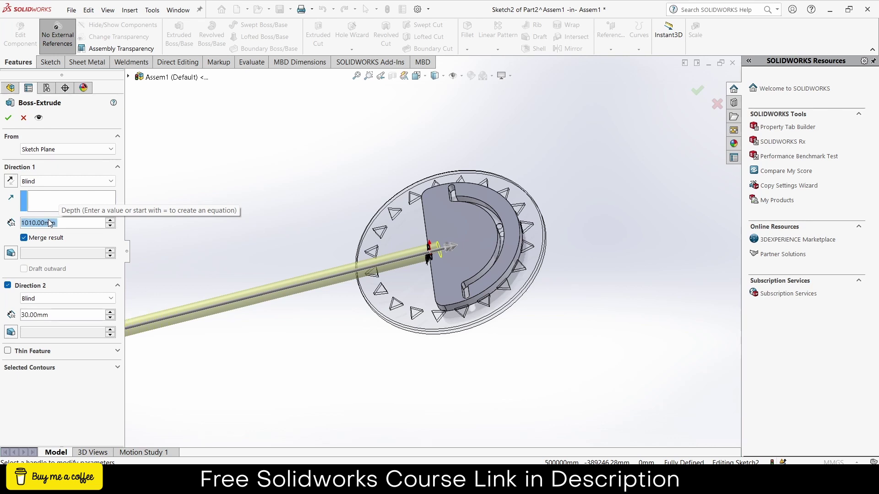
pyautogui.press('Return')
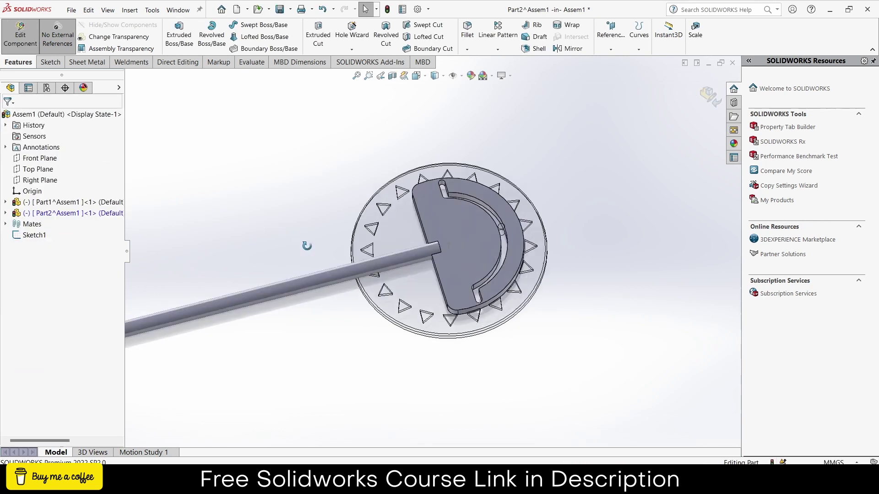
pyautogui.scroll(-5, 472, 210)
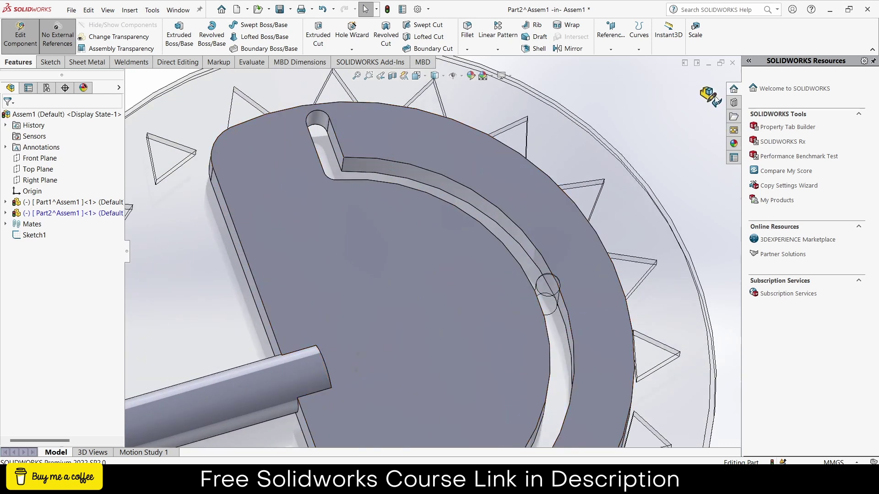
pyautogui.click(711, 96)
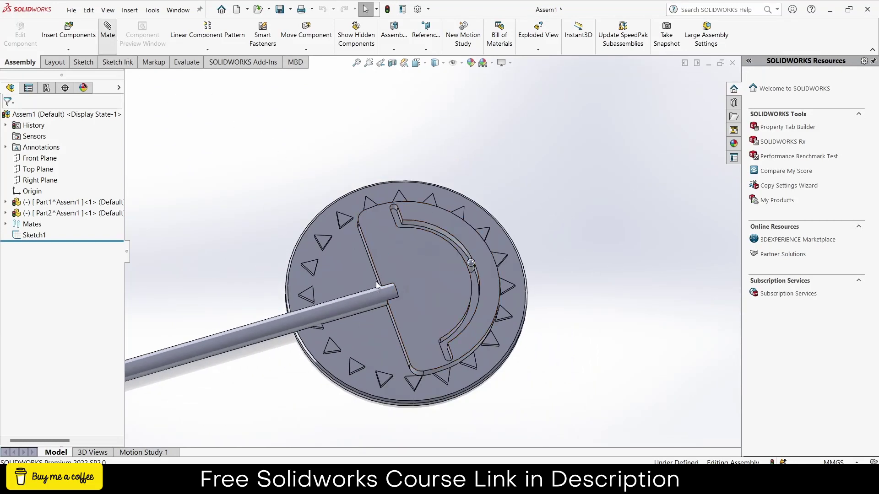
# Add a 20 mm distance mate between the D-shaped part's underside and the disc's top face
pyautogui.moveTo(372, 278); pyautogui.dragTo(402, 157, button='middle')
pyautogui.scroll(-5, 435, 287)
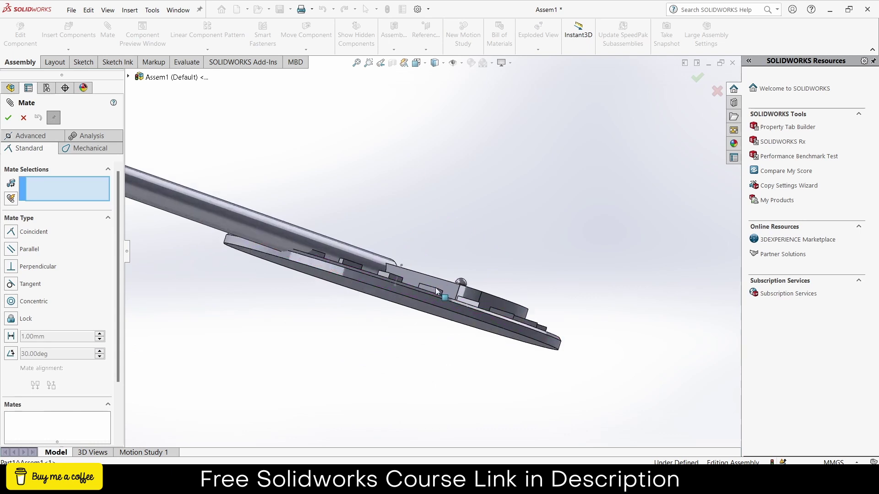
pyautogui.moveTo(443, 297); pyautogui.dragTo(415, 159, button='middle')
pyautogui.click(412, 200)
pyautogui.click(422, 147)
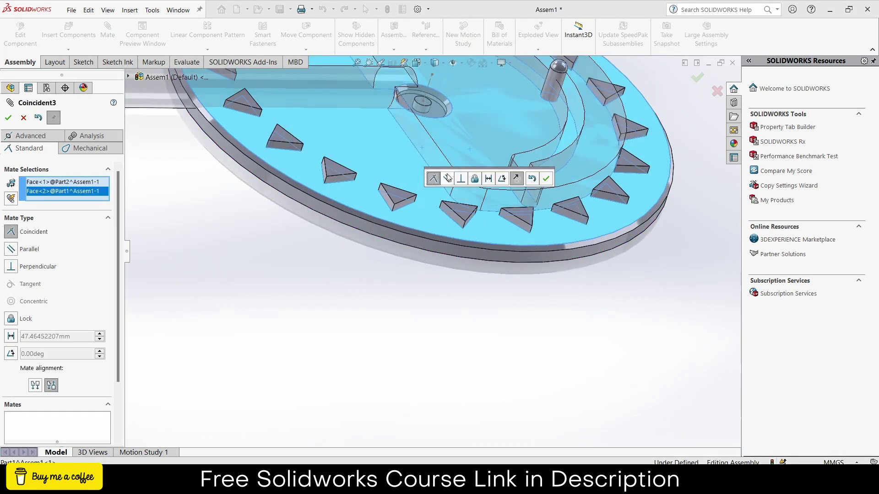
pyautogui.click(488, 179)
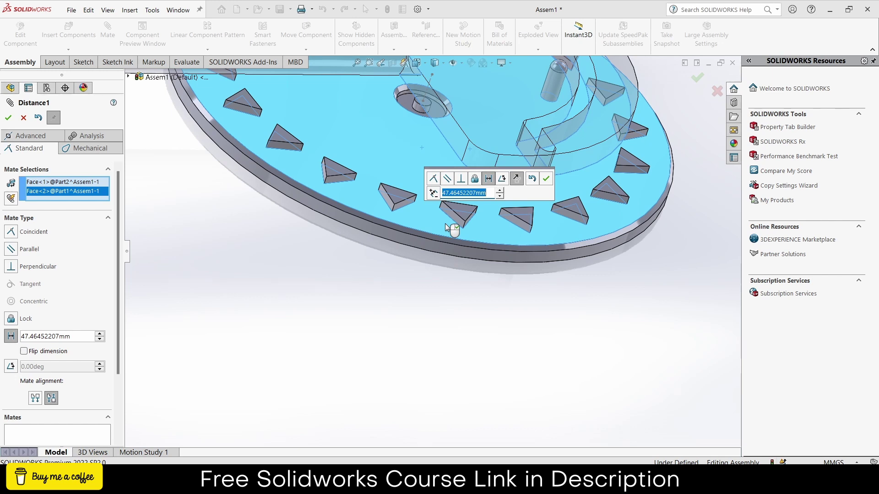
pyautogui.write('20')
pyautogui.press('Return')
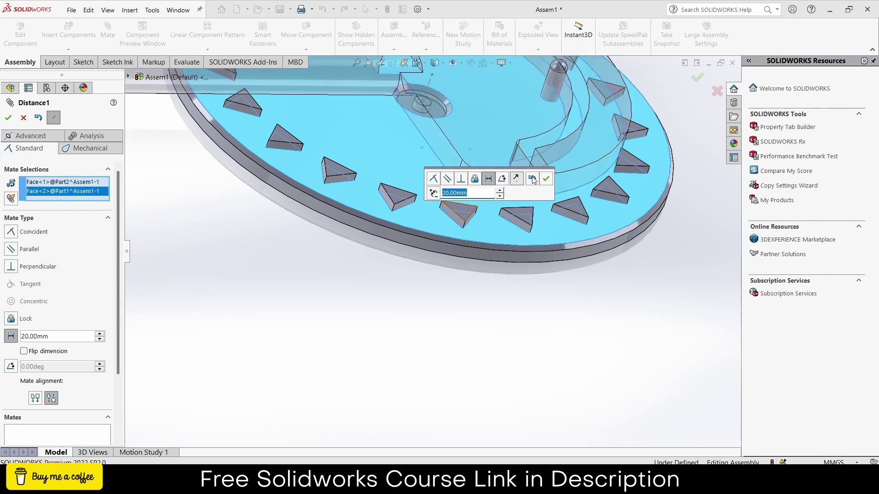
pyautogui.click(545, 179)
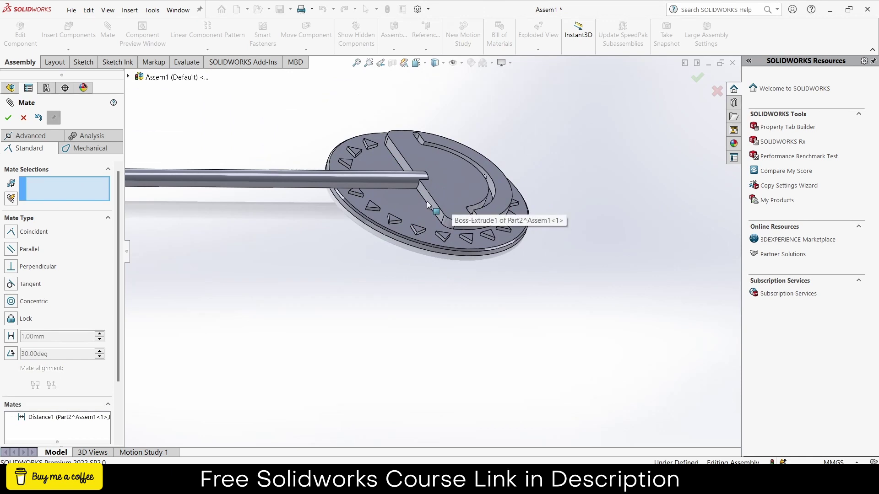
# Show the temporary axes and mate the long rod's axis coincident with the assembly's Front Plane
pyautogui.moveTo(433, 208); pyautogui.dragTo(361, 199, button='middle')
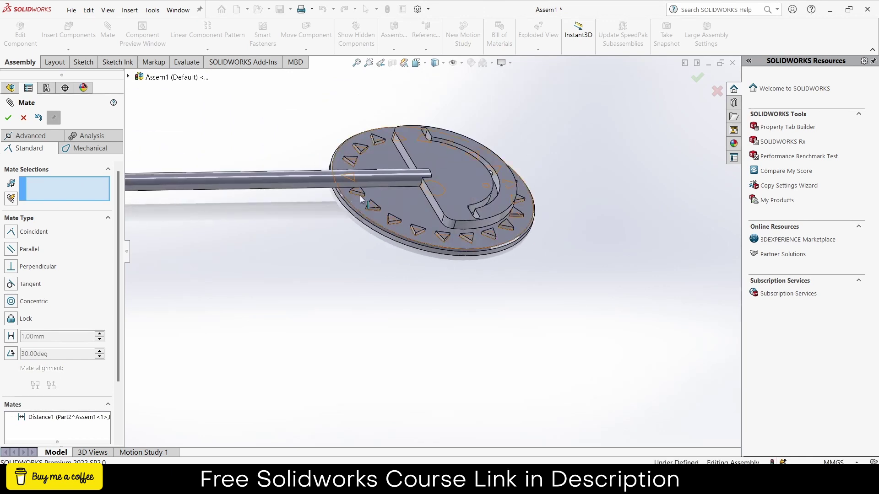
pyautogui.click(462, 64)
pyautogui.moveTo(421, 118); pyautogui.dragTo(422, 183, button='middle')
pyautogui.scroll(-5, 422, 183)
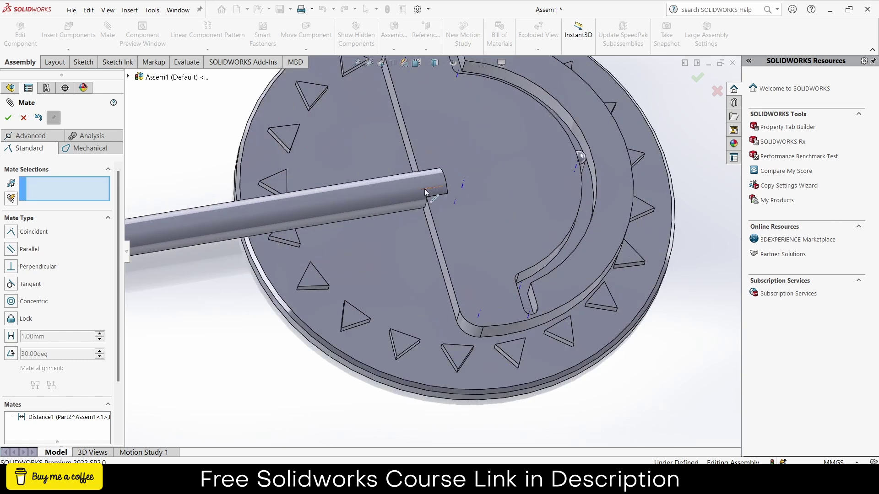
pyautogui.click(426, 192)
pyautogui.scroll(5, 425, 193)
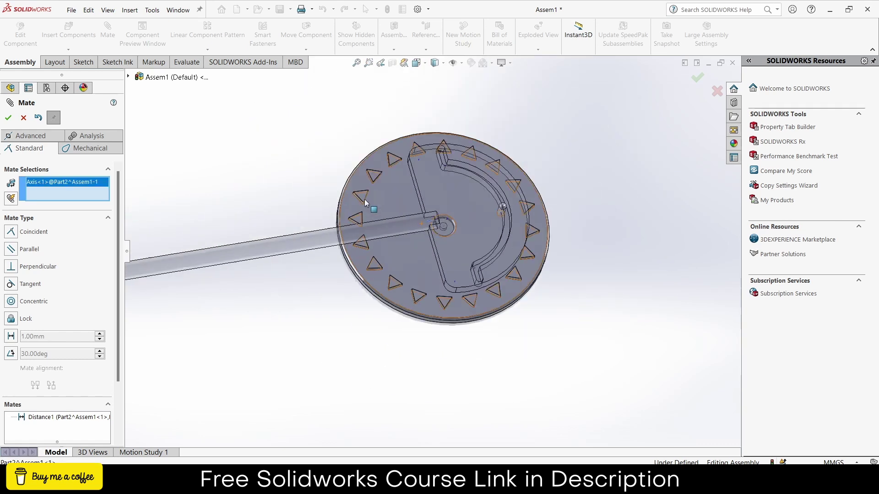
pyautogui.click(129, 77)
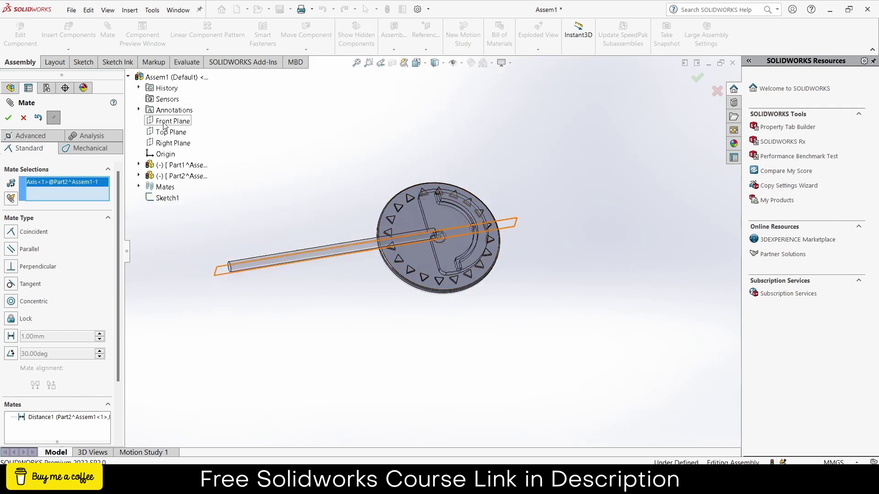
pyautogui.click(163, 123)
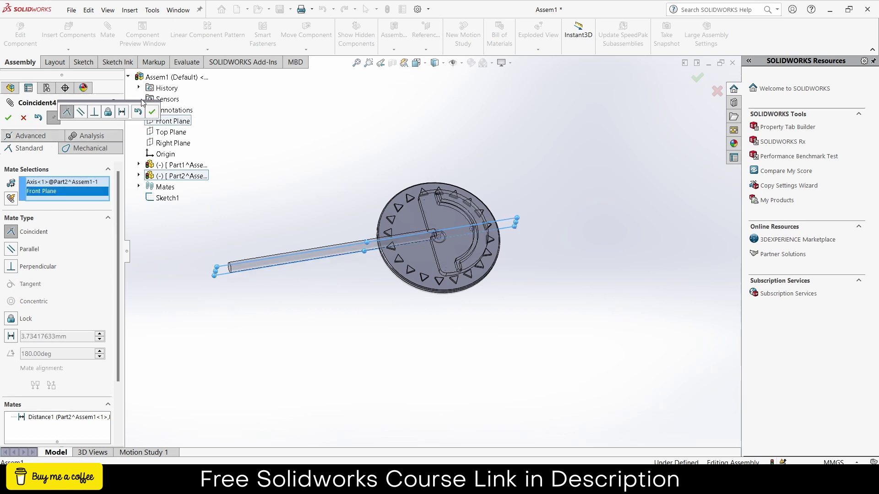
pyautogui.click(152, 112)
pyautogui.click(8, 118)
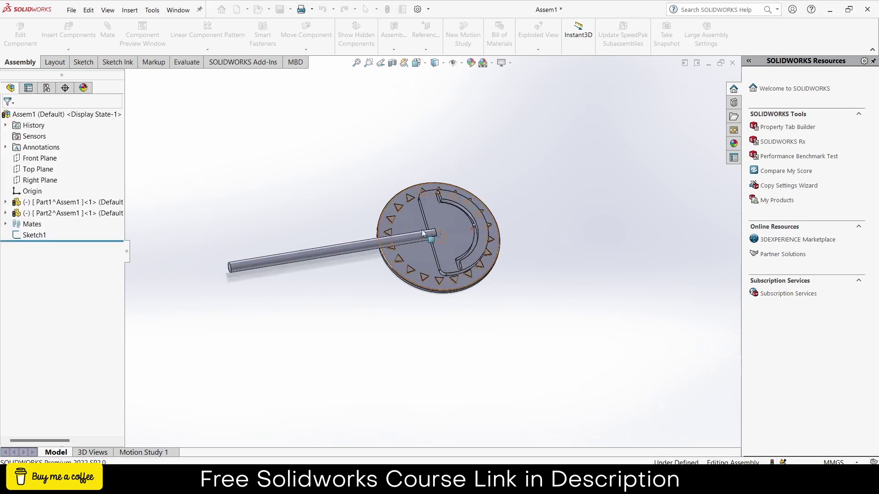
pyautogui.click(462, 243)
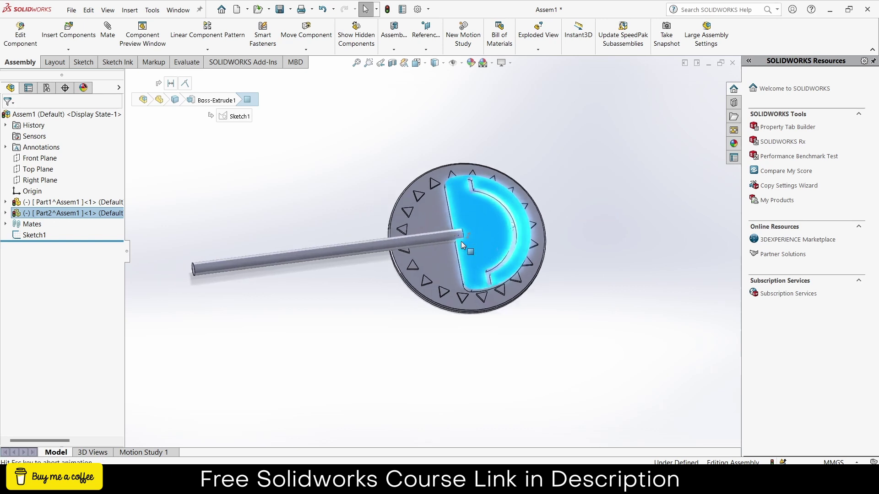
# Rotate the disc until its pin lines up with the rod's axis, and shift the D-shaped part to centre its slot on the pin
pyautogui.scroll(-8, 621, 262)
pyautogui.press('Escape')
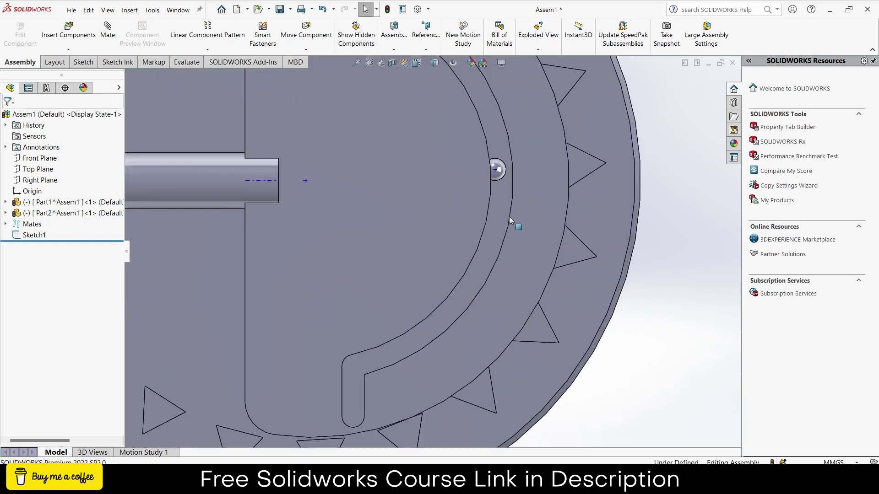
pyautogui.click(625, 179)
pyautogui.moveTo(625, 179); pyautogui.dragTo(565, 191)
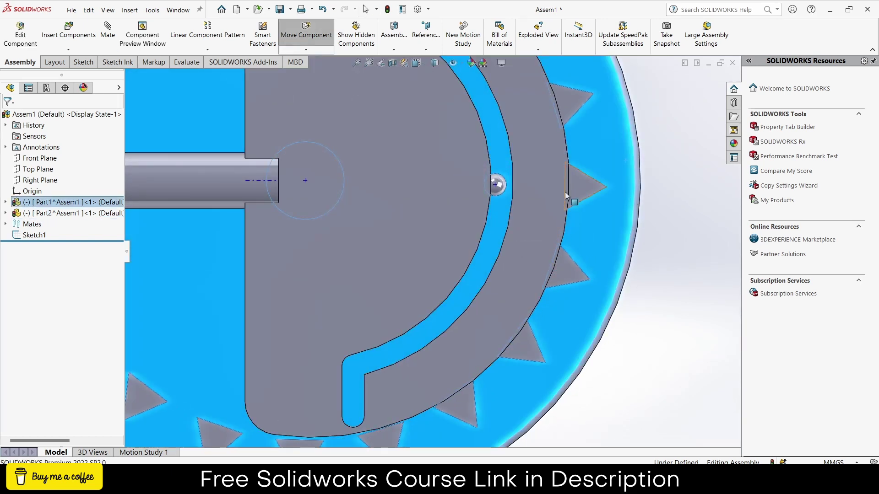
pyautogui.click(435, 188)
pyautogui.moveTo(436, 188); pyautogui.dragTo(428, 183)
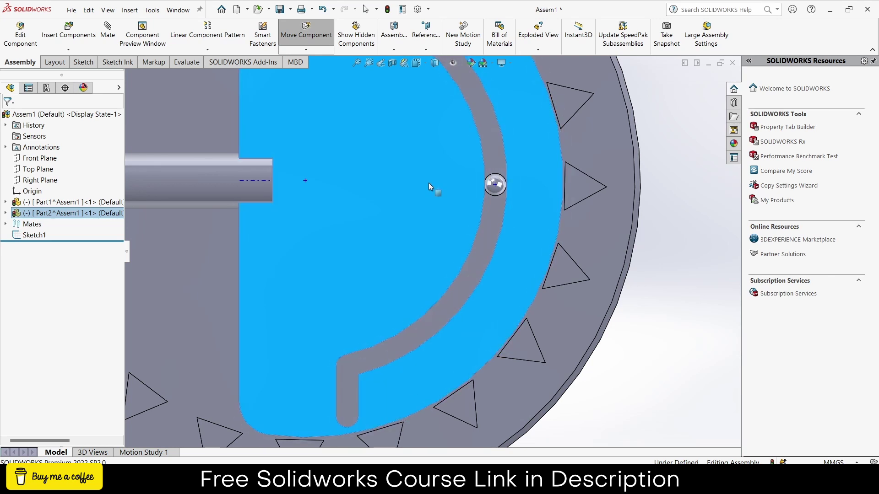
pyautogui.scroll(5, 429, 182)
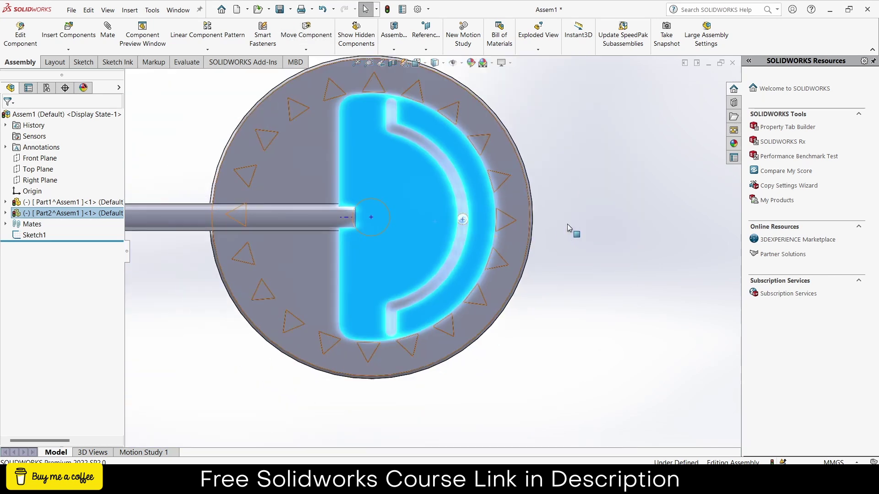
pyautogui.press('Escape')
pyautogui.scroll(-3, 471, 222)
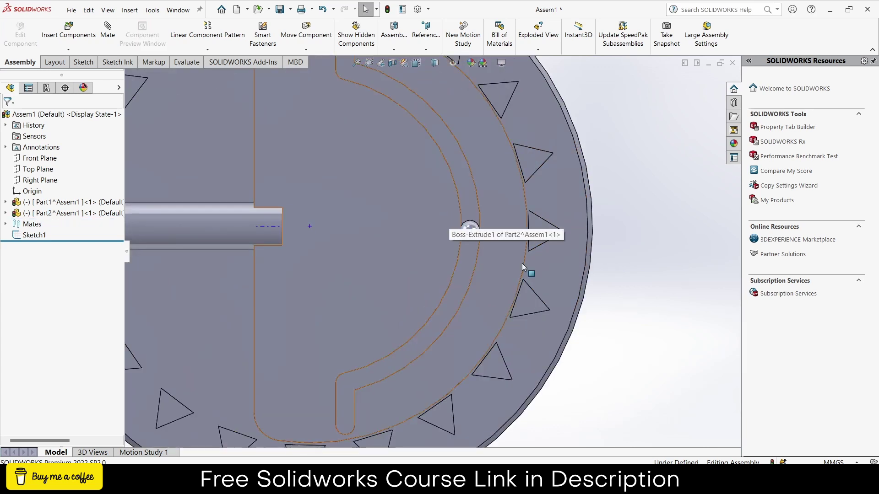
# Open Motion Study 1, enable the SOLIDWORKS Motion add-in and set the study type to Motion Analysis
pyautogui.moveTo(522, 263); pyautogui.dragTo(516, 191, button='middle')
pyautogui.click(143, 452)
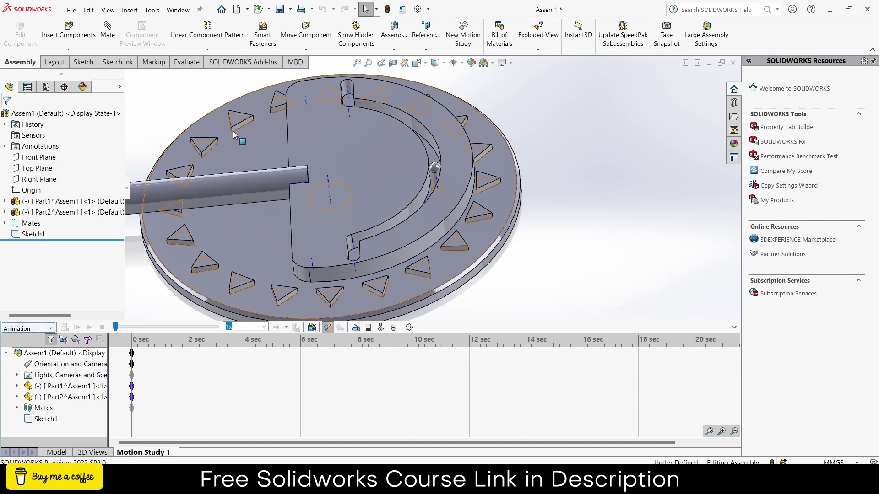
pyautogui.click(243, 62)
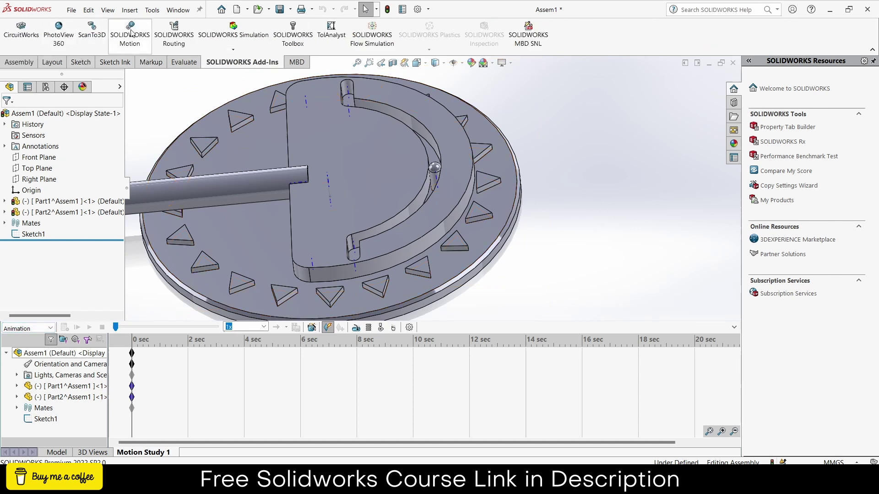
pyautogui.click(164, 42)
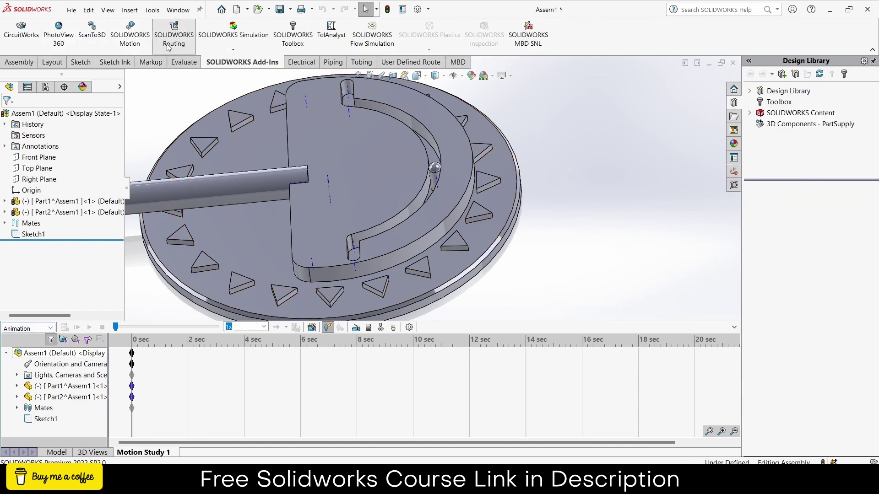
pyautogui.click(168, 46)
pyautogui.click(136, 37)
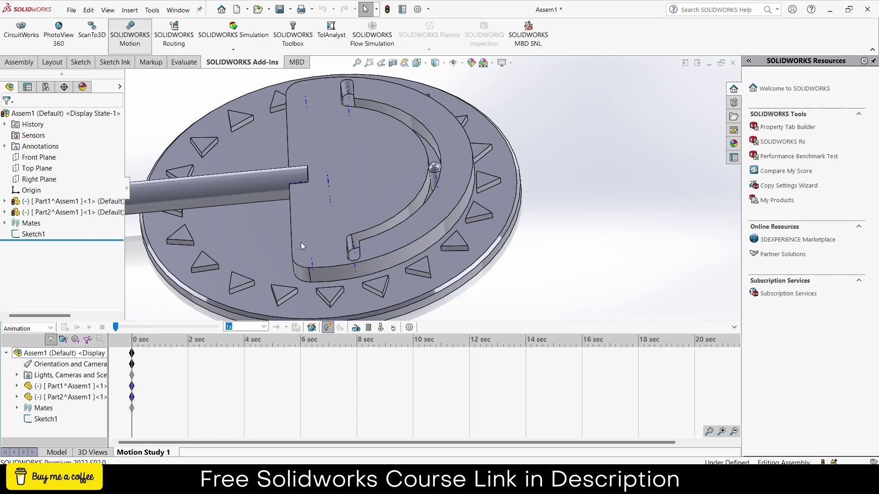
pyautogui.click(34, 329)
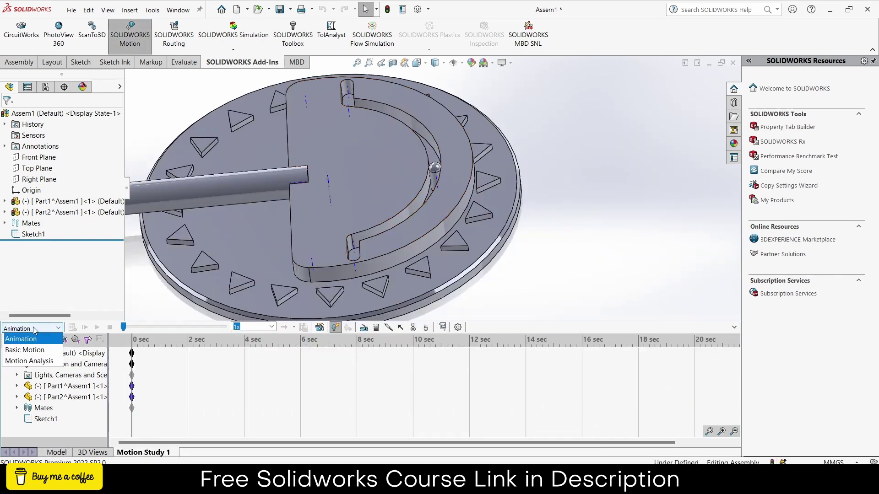
pyautogui.click(29, 361)
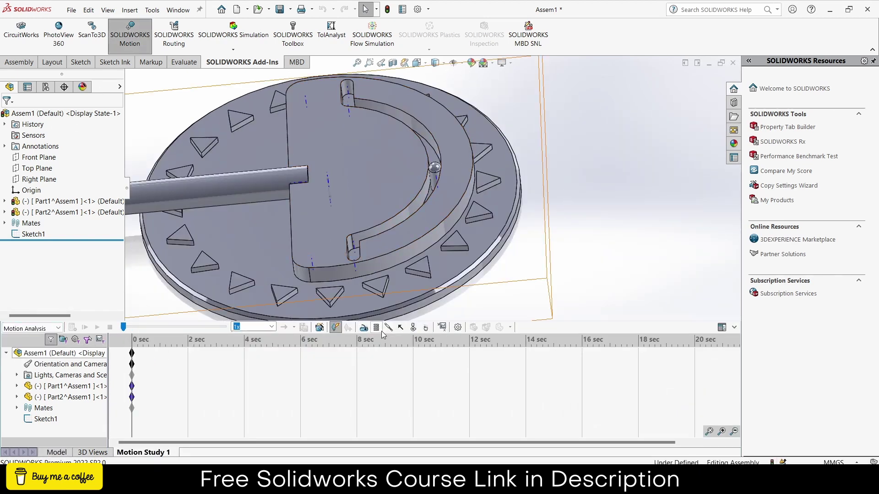
# Add a solid body contact using contact groups, with the disc in the first group and the D-shaped part in the second
pyautogui.click(413, 327)
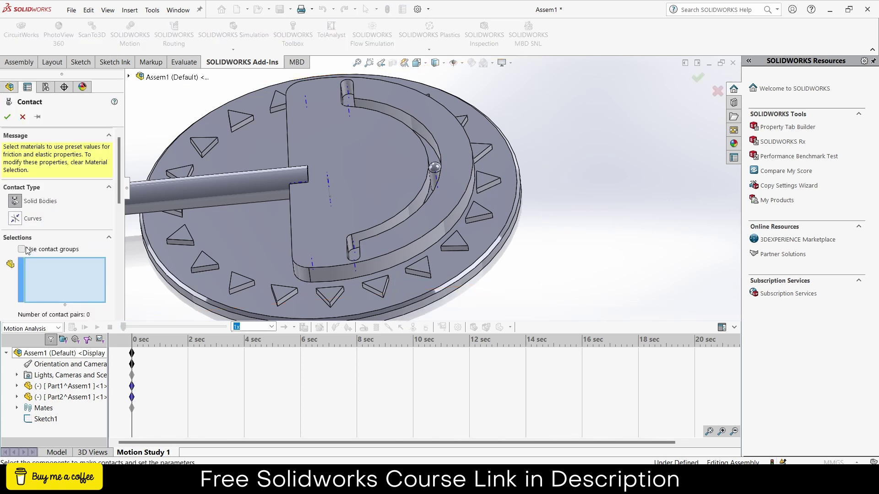
pyautogui.click(26, 248)
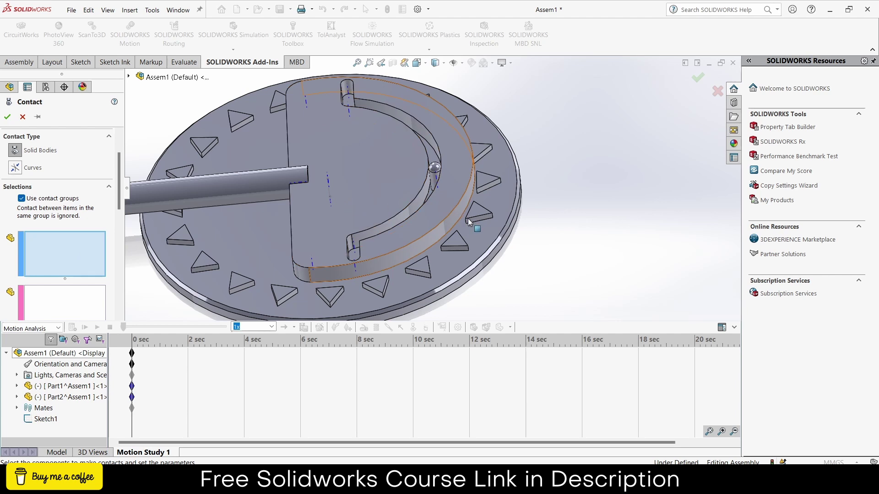
pyautogui.click(482, 240)
pyautogui.click(101, 293)
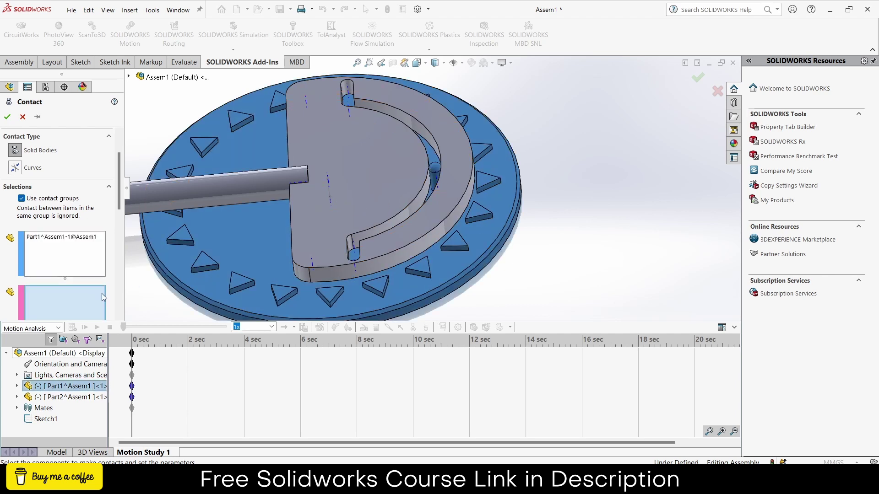
pyautogui.click(356, 191)
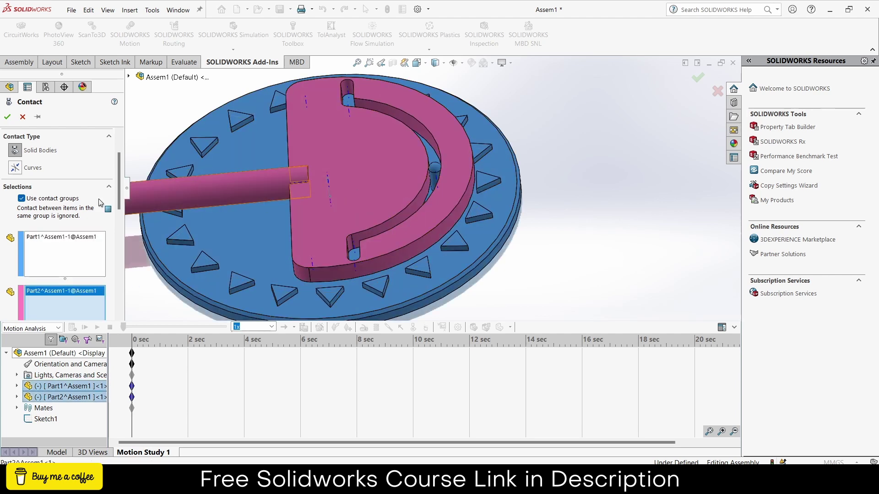
pyautogui.click(8, 117)
# Add a rotary motor on the disc's outer edge with a Distance motion of 360 degrees starting at 0 s
pyautogui.click(335, 327)
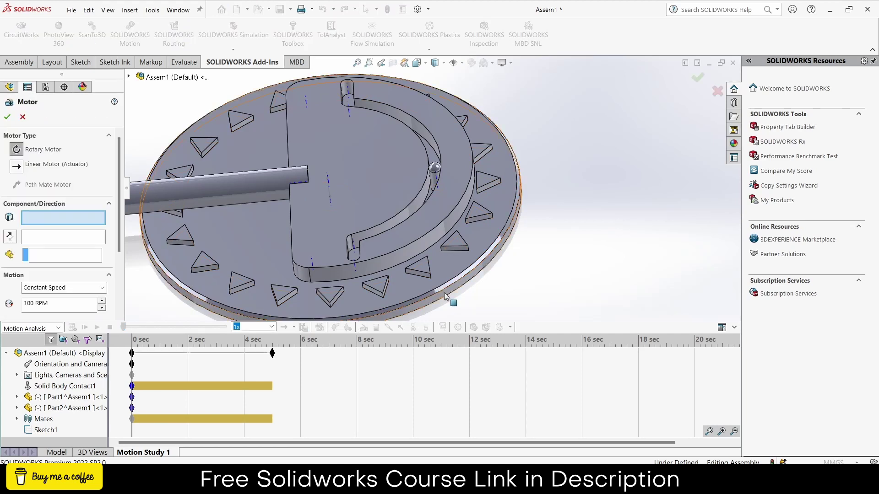
pyautogui.click(444, 297)
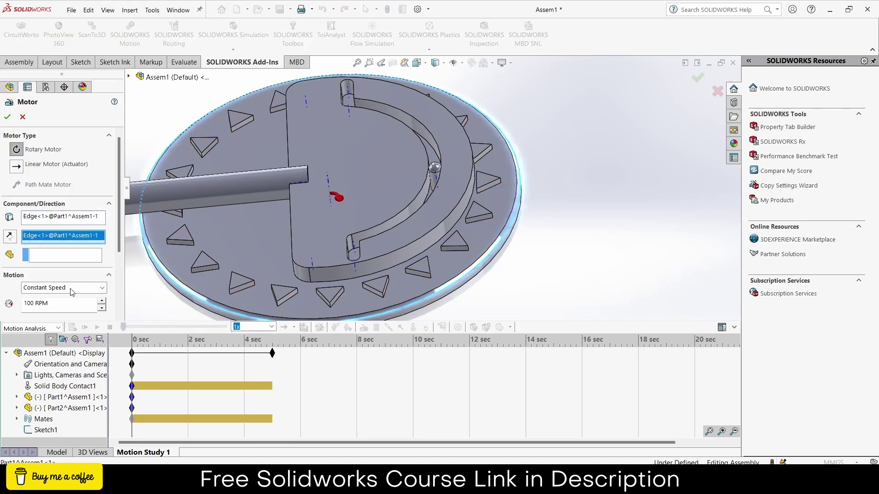
pyautogui.click(97, 288)
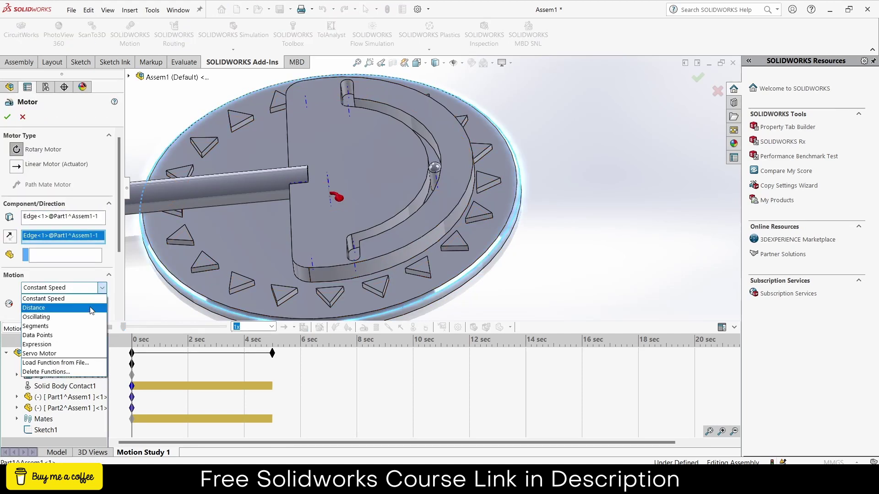
pyautogui.click(32, 304)
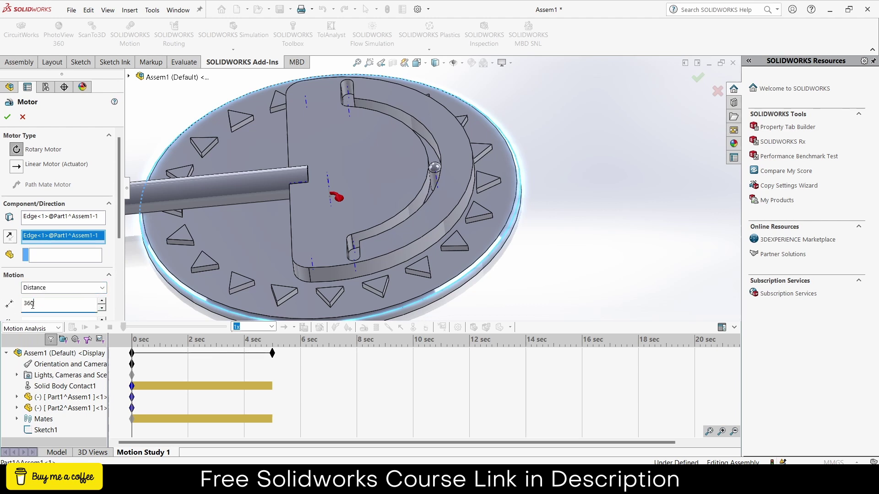
pyautogui.scroll(-3, 69, 256)
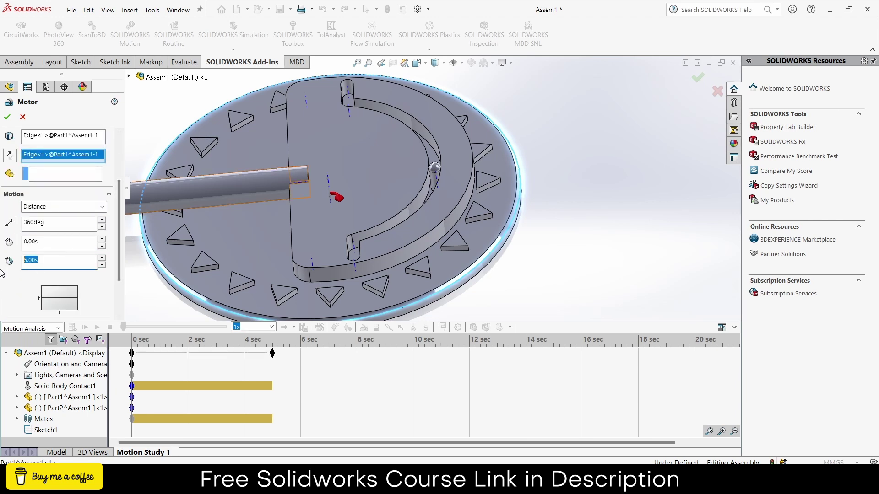
pyautogui.click(7, 118)
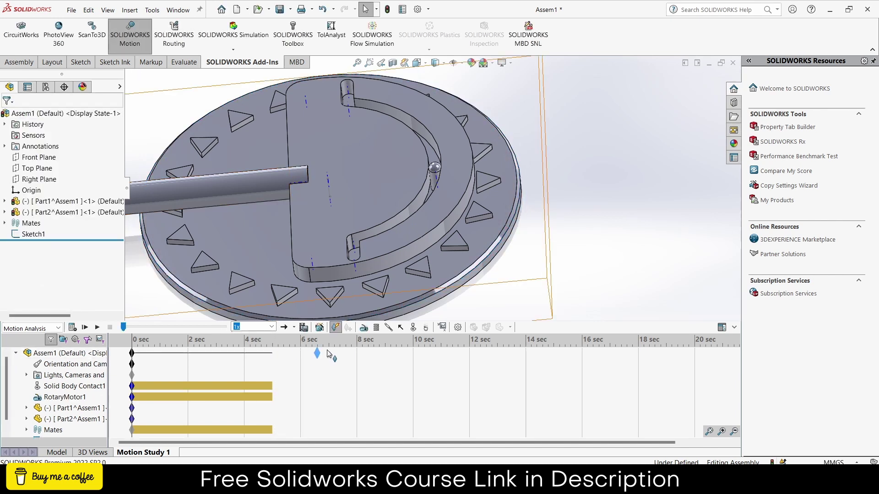
# Extend the motion study's duration to 10 seconds, calculate it and view the mechanism normal to the D-shaped face
pyautogui.moveTo(413, 355); pyautogui.dragTo(415, 356)
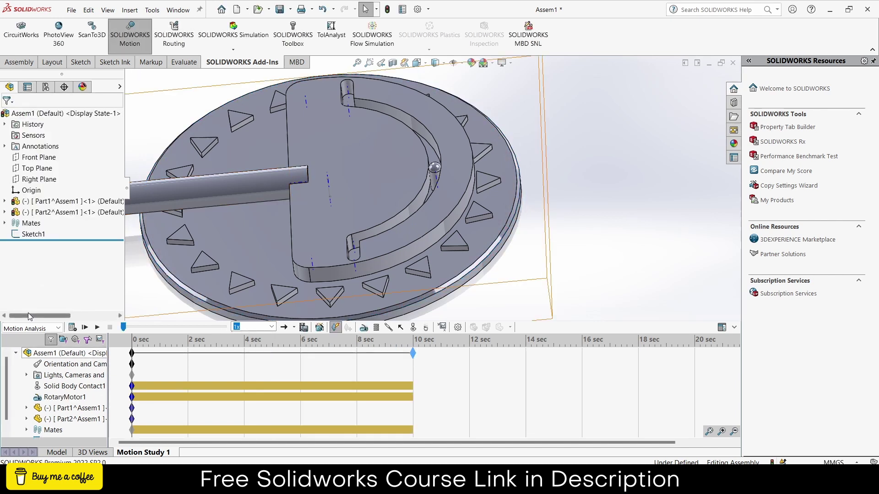
pyautogui.click(72, 327)
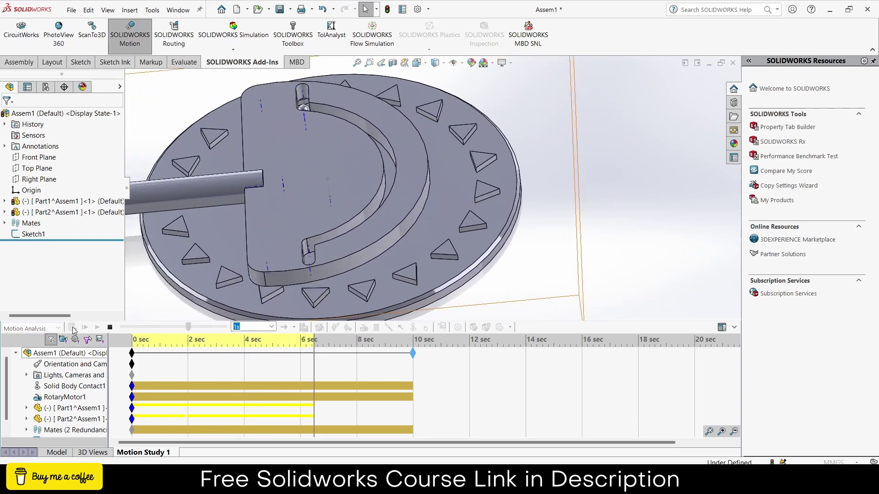
pyautogui.click(358, 185)
pyautogui.hotkey('ctrl', '8')
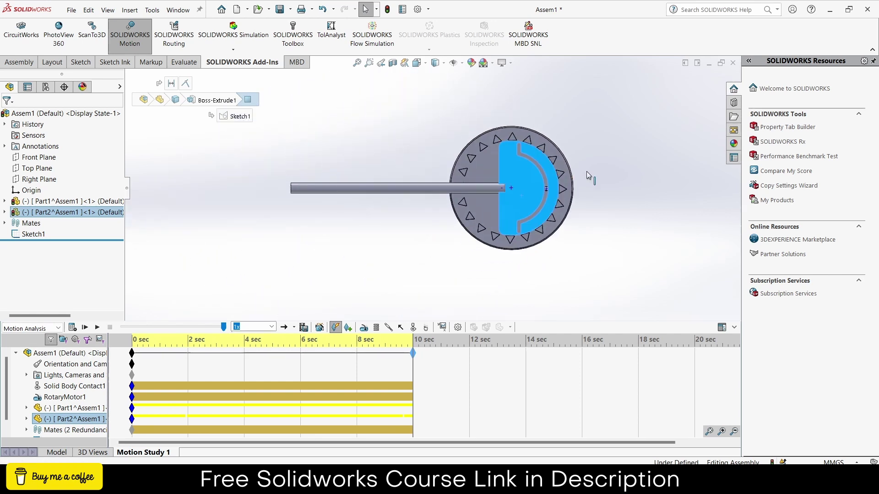
pyautogui.click(586, 171)
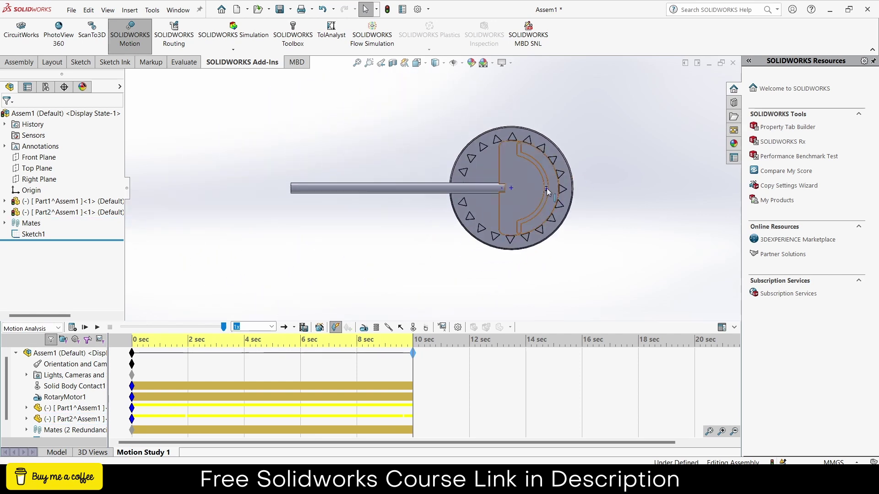
# Set the Motion Analysis frame rate to 60 frames per second and recalculate the study with the timeline collapsed
pyautogui.click(458, 327)
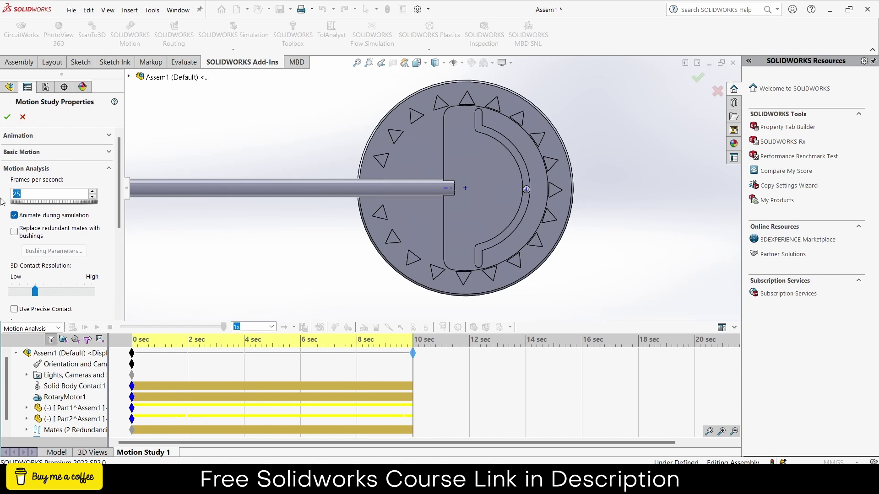
pyautogui.click(7, 117)
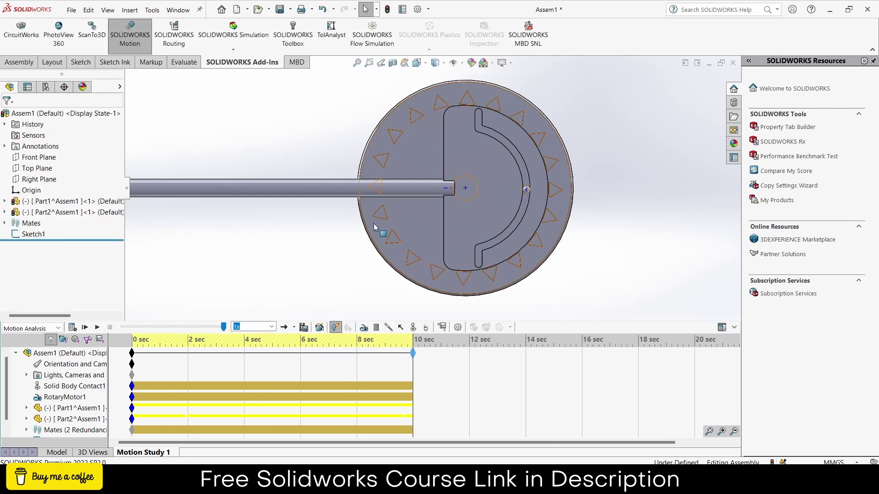
pyautogui.scroll(-2, 513, 140)
pyautogui.scroll(1, 549, 194)
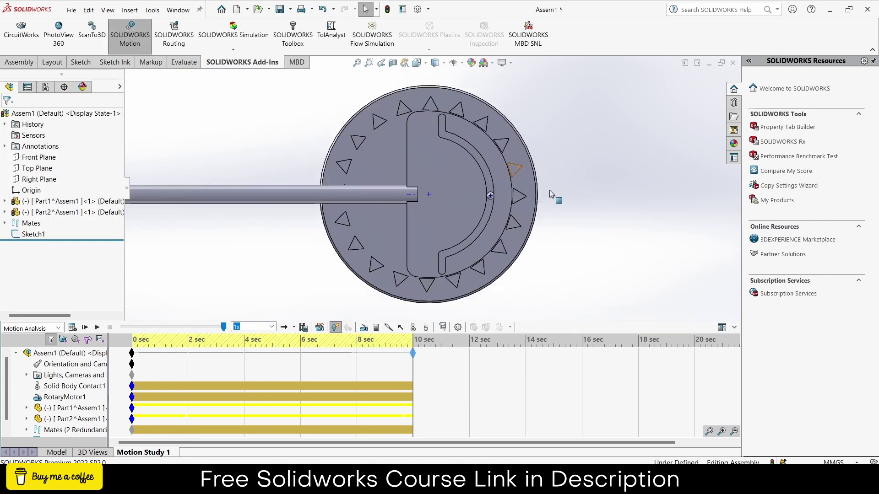
pyautogui.click(731, 327)
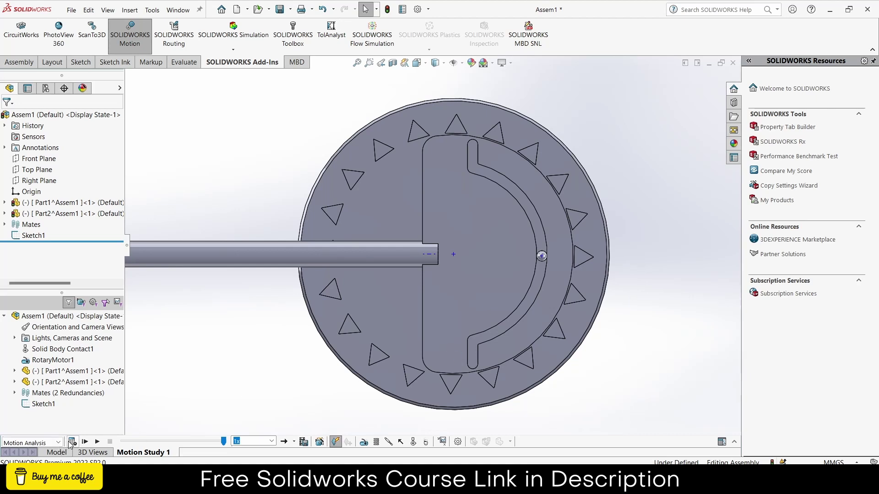
pyautogui.click(71, 442)
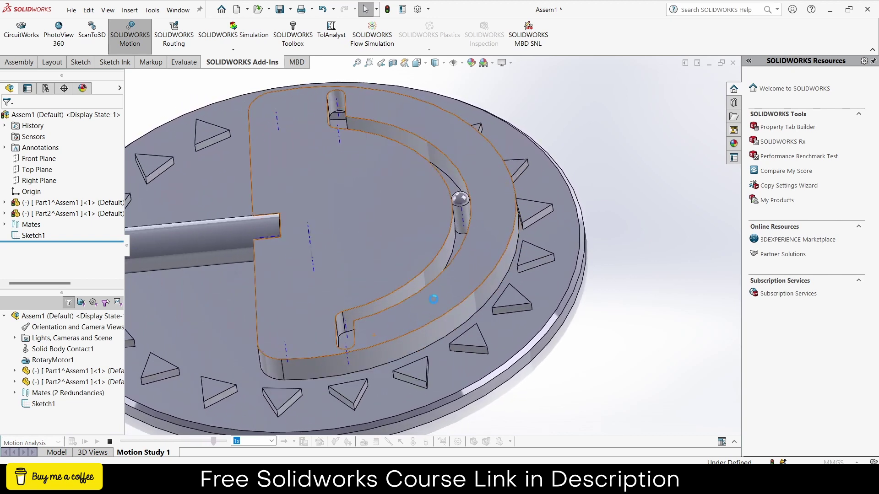
# Disable playback of view keys for the study's orientation and camera views
pyautogui.click(734, 442)
pyautogui.rightClick(58, 363)
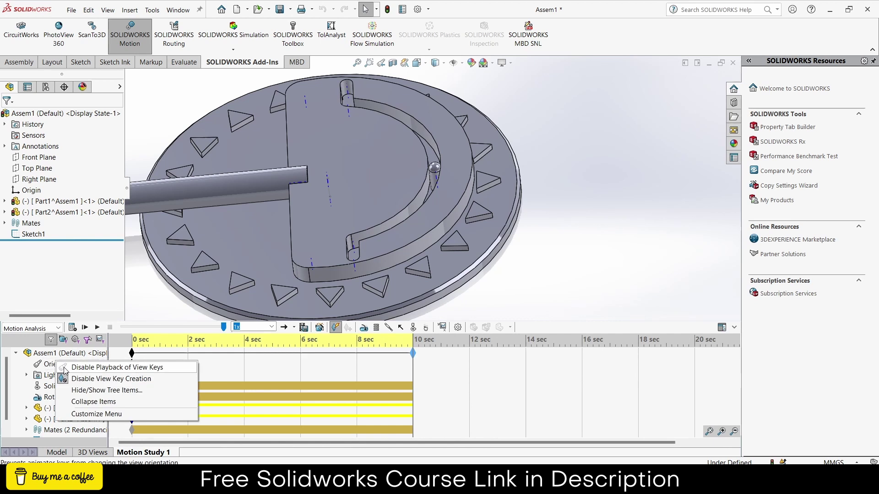
pyautogui.click(64, 368)
pyautogui.click(734, 328)
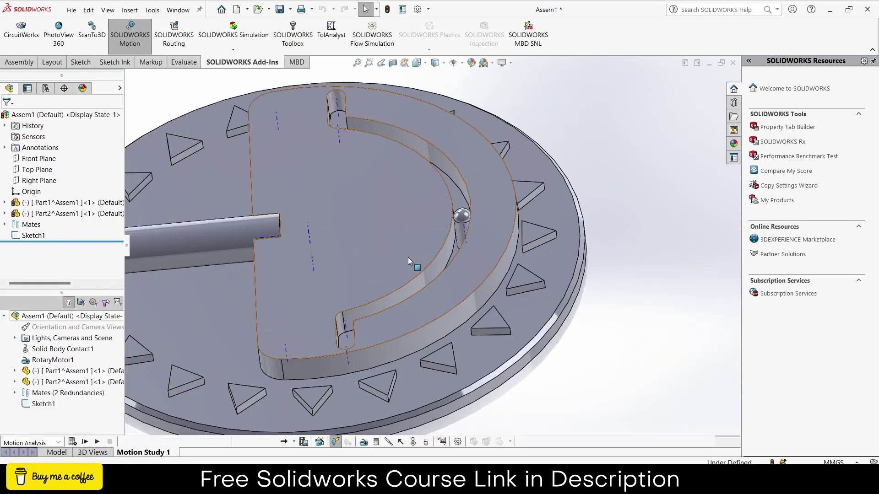
# Play back the motion study while viewing the mechanism normal to the D-shaped part's face
pyautogui.click(380, 252)
pyautogui.hotkey('ctrl', '8')
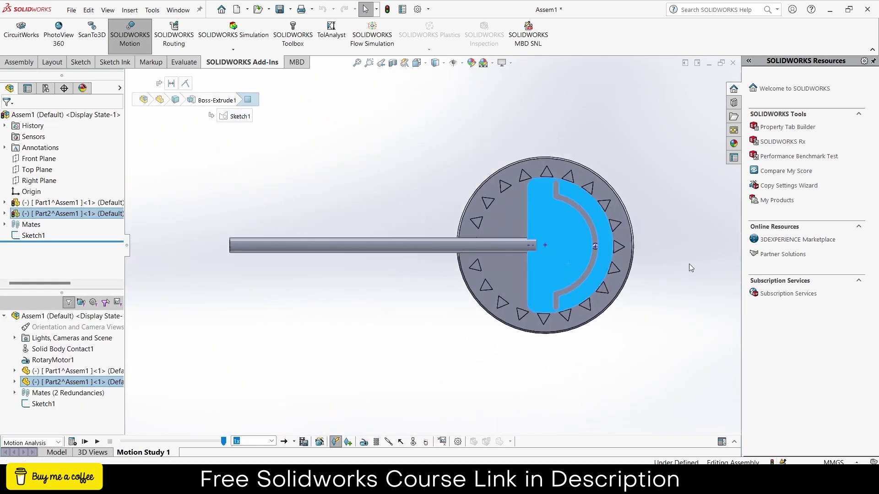
pyautogui.click(641, 245)
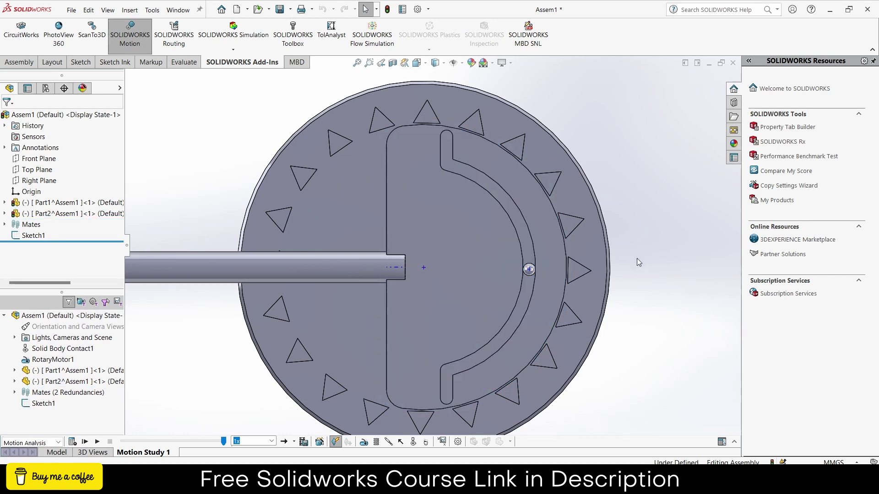
pyautogui.click(97, 441)
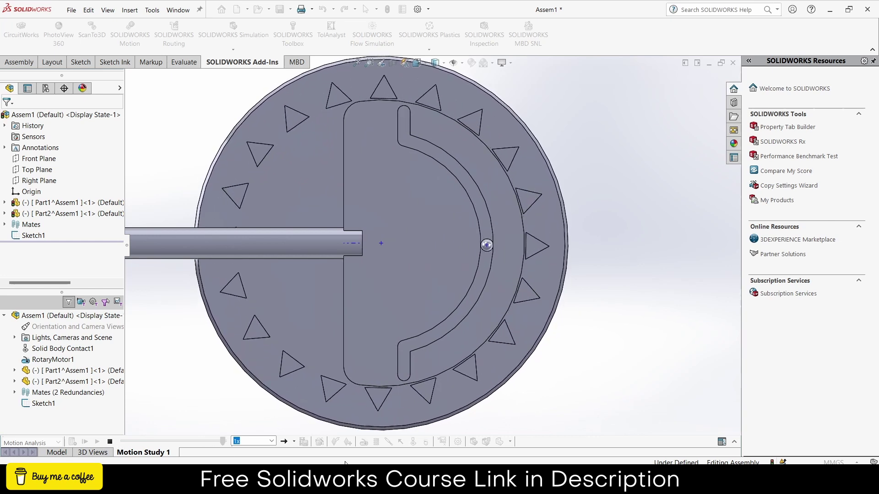
# Raise the Motion Analysis 3D contact resolution to 67 and recalculate the study
pyautogui.click(457, 442)
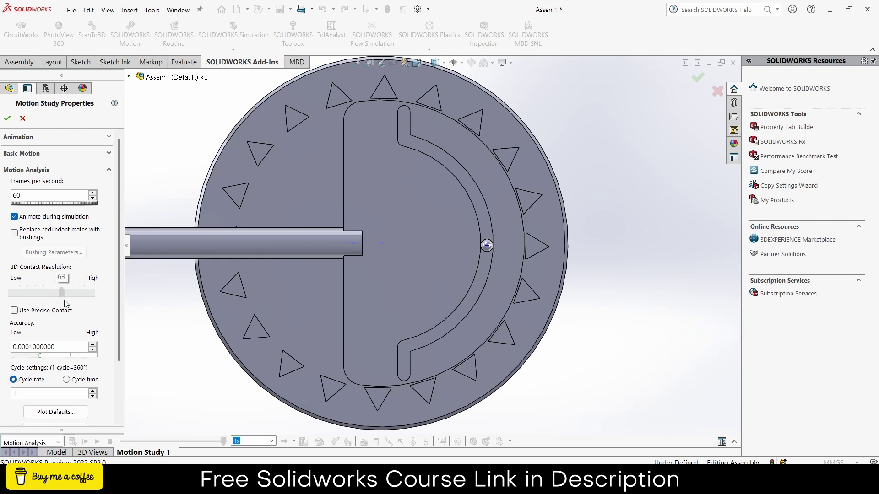
pyautogui.moveTo(68, 301); pyautogui.dragTo(67, 301)
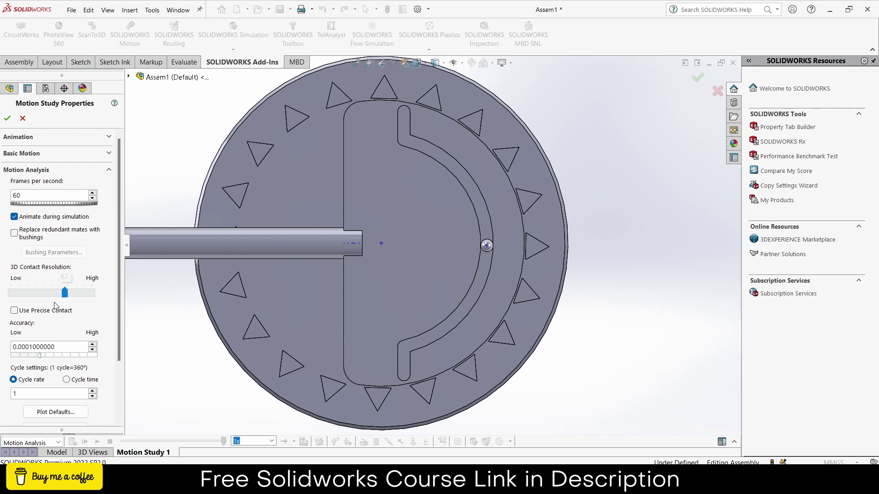
pyautogui.click(6, 119)
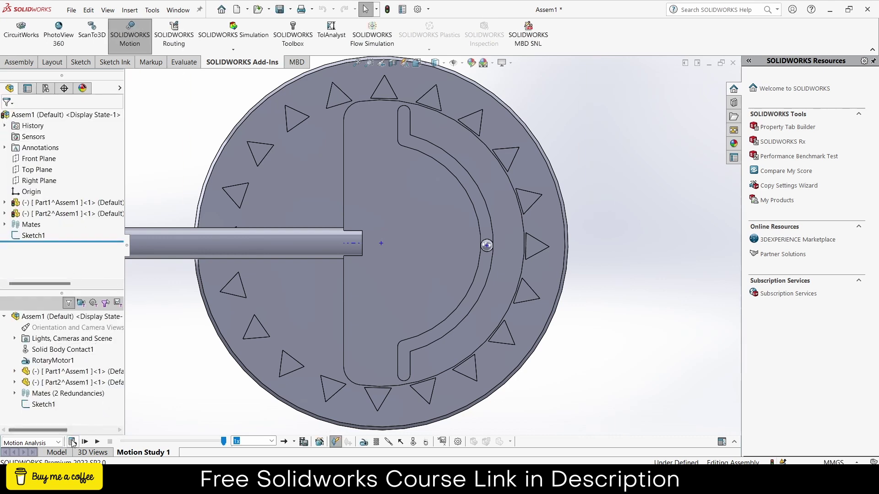
pyautogui.click(72, 442)
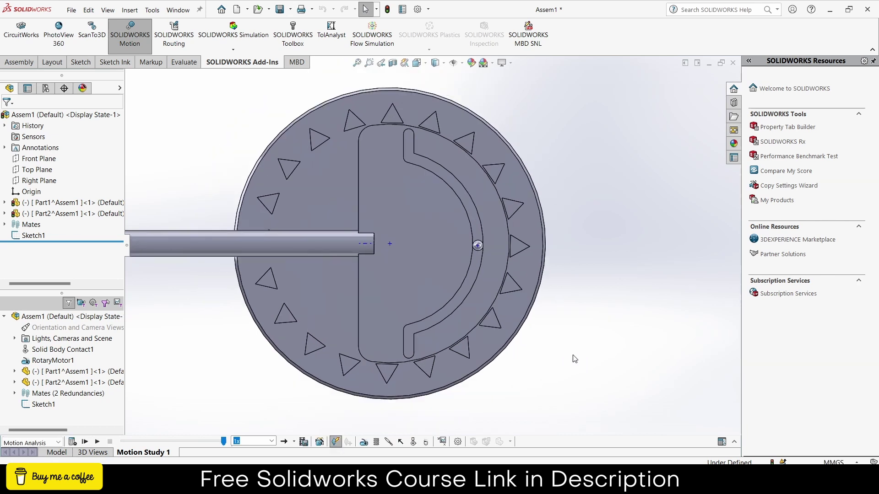
pyautogui.scroll(3, 361, 246)
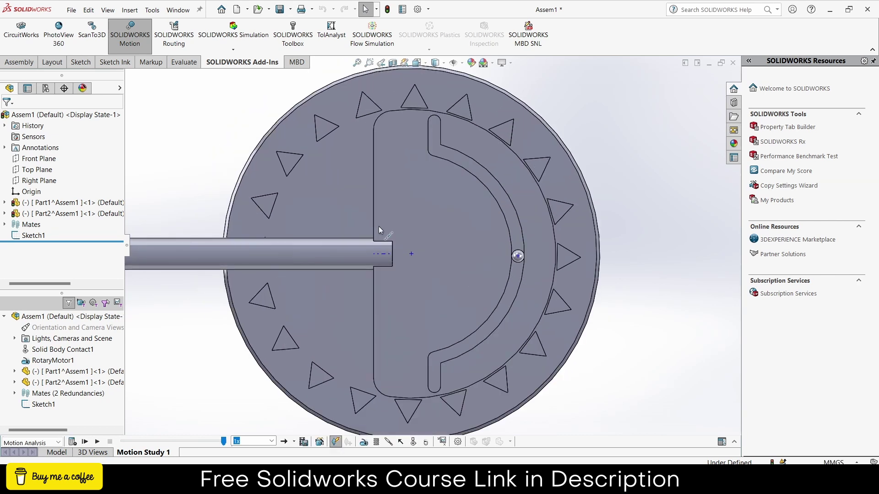